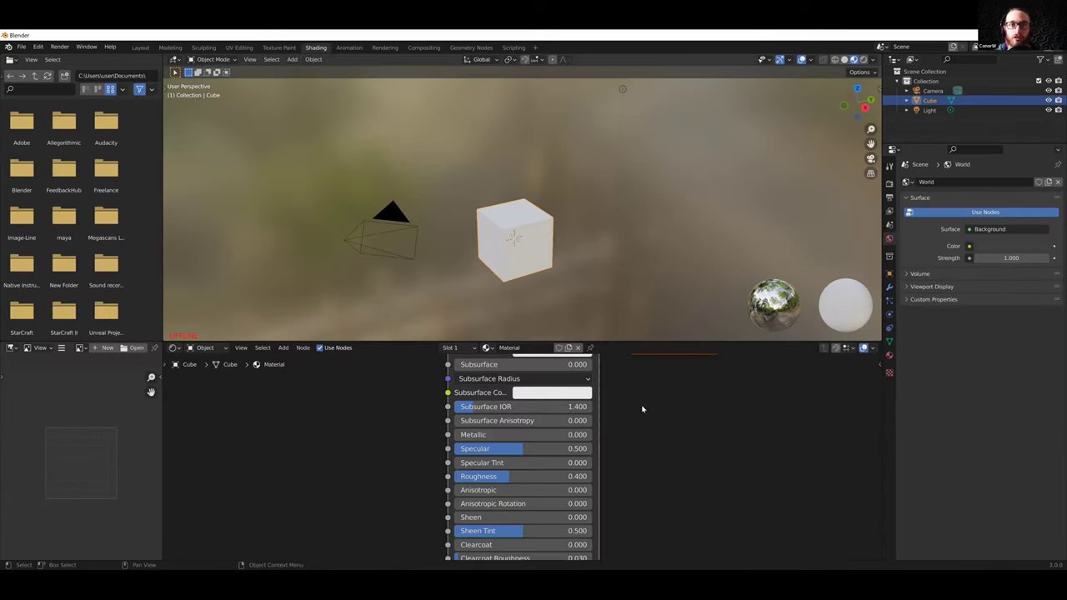
Step: Spread the Principled BSDF and Material Output nodes farther apart and frame the cube in the viewport
scroll(642, 408, down, 5)
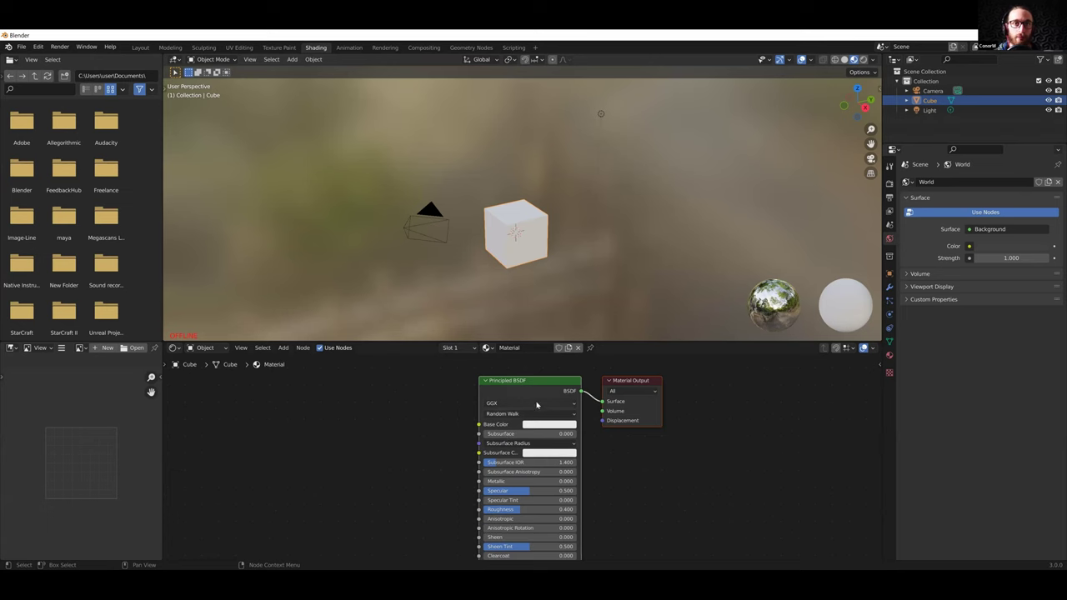
drag(526, 382, 550, 376)
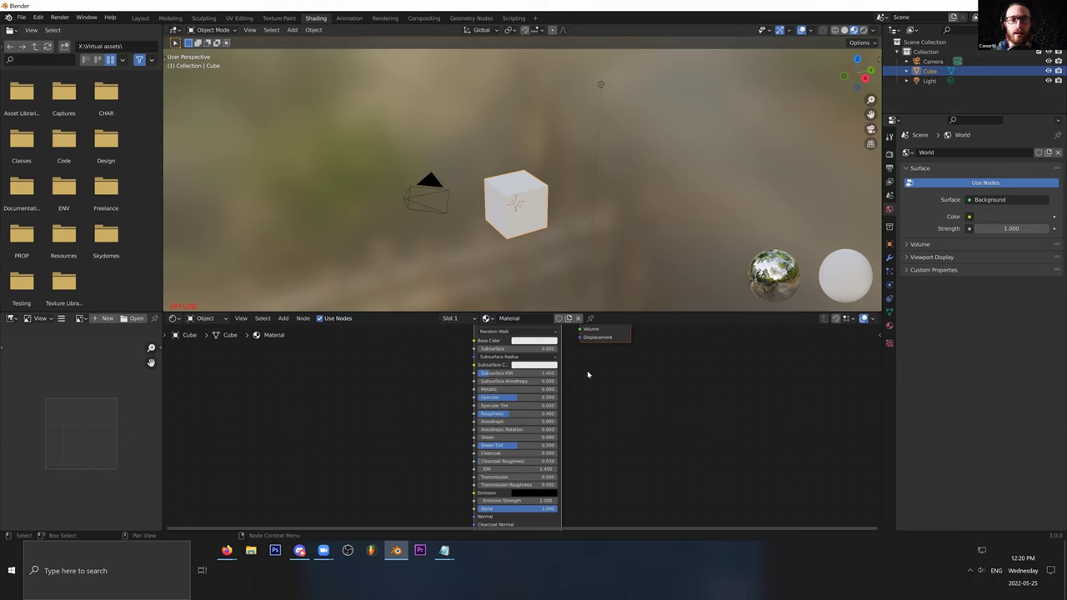
middle_drag(632, 392, 623, 455)
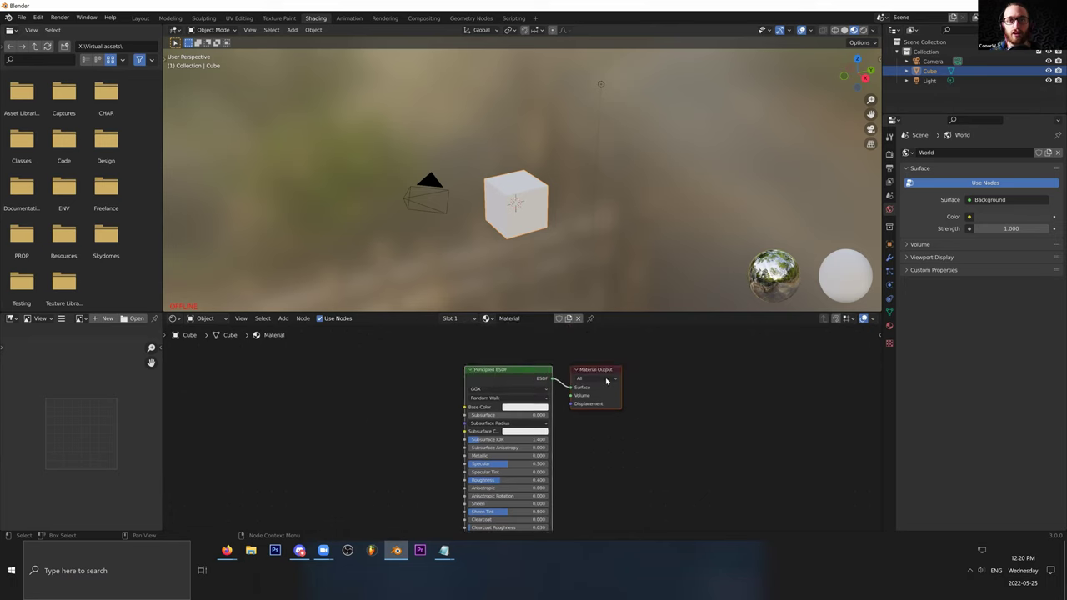
drag(607, 373, 666, 364)
click(634, 354)
click(727, 363)
middle_drag(501, 455, 483, 463)
scroll(491, 460, down, 1)
scroll(502, 443, up, 3)
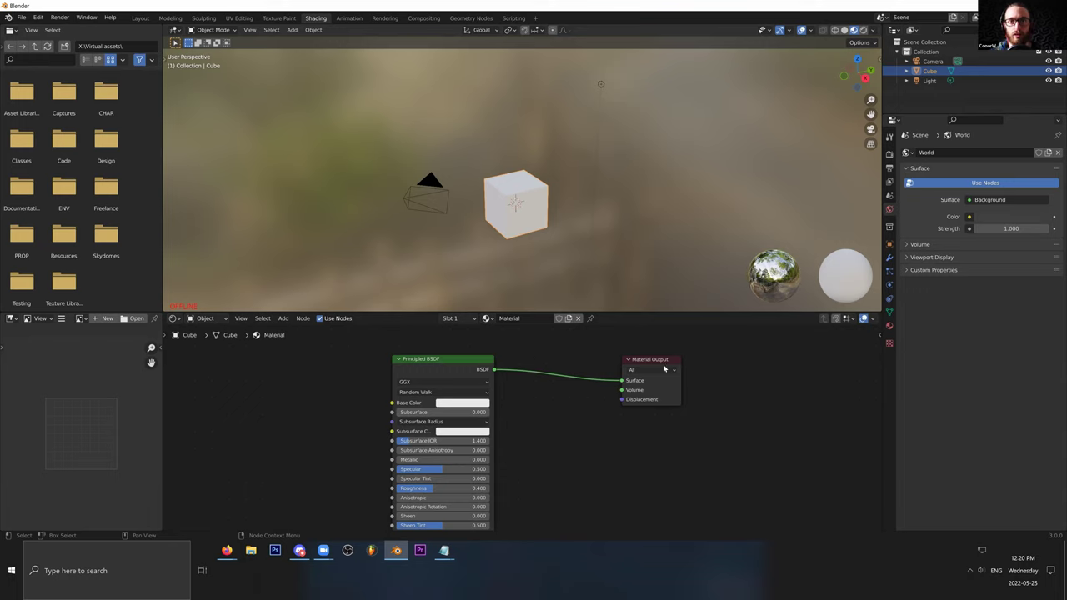
drag(665, 367, 717, 359)
key(KP_Decimal)
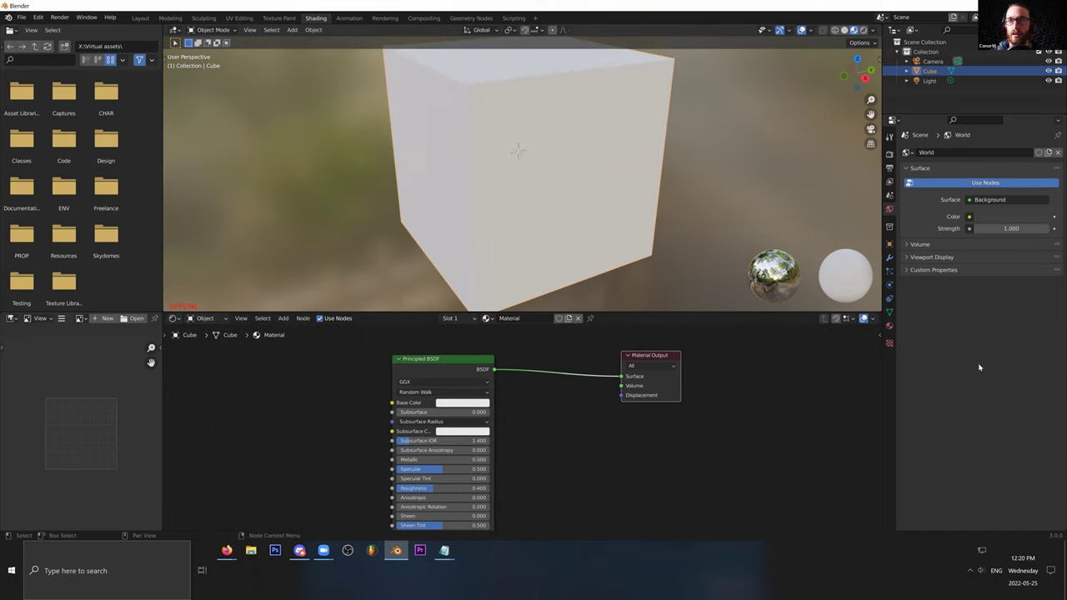
Step: Set the Base Color of the cube's Principled BSDF to a light orange
click(464, 403)
click(462, 326)
middle_drag(562, 411, 581, 436)
Step: Try the BSDF output on the Material Output's Volume input, and reconnect it to Surface
drag(529, 347, 594, 439)
middle_drag(618, 397, 611, 384)
drag(719, 352, 606, 435)
drag(675, 400, 631, 392)
scroll(602, 217, down, 5)
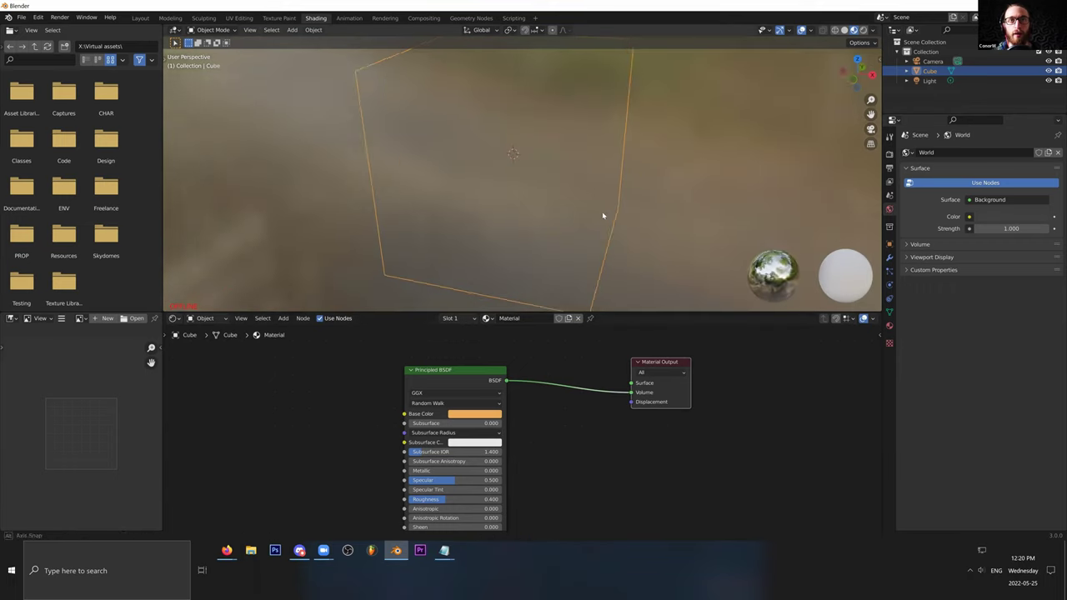
scroll(602, 250, up, 4)
scroll(611, 255, down, 2)
mouse_move(631, 392)
mouse_down()
mouse_move(593, 405)
mouse_move(636, 403)
mouse_move(632, 383)
mouse_up()
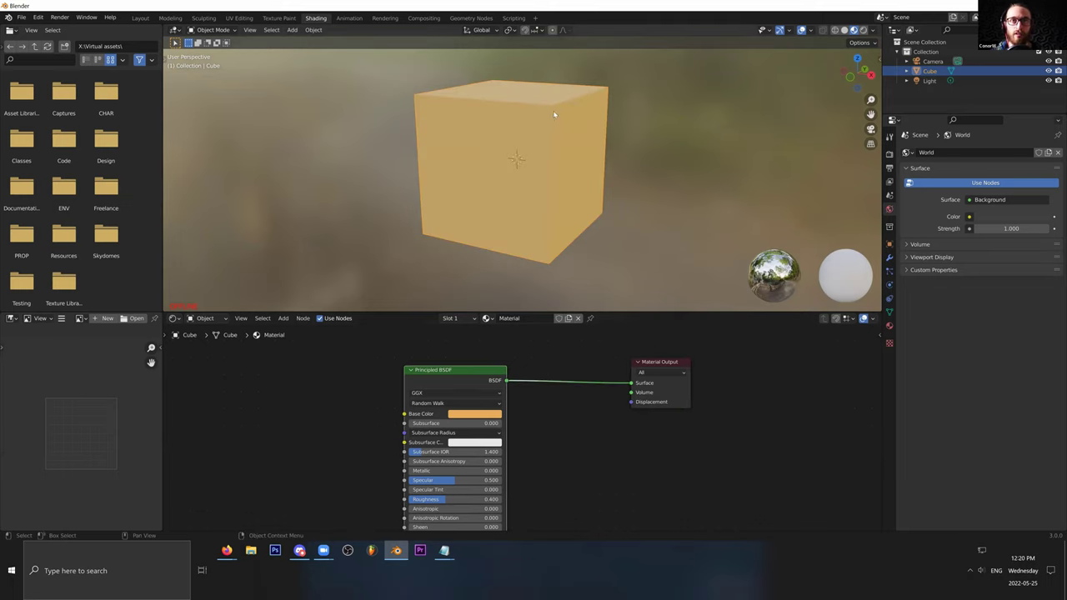
key(g)
click(685, 221)
key(ctrl+z)
Step: Reposition the Principled BSDF and Material Output nodes in the shader graph so their link stays clear
middle_drag(652, 201, 607, 245)
scroll(560, 244, down, 3)
key(Tab)
drag(468, 370, 536, 354)
middle_drag(668, 366, 668, 348)
drag(667, 348, 704, 360)
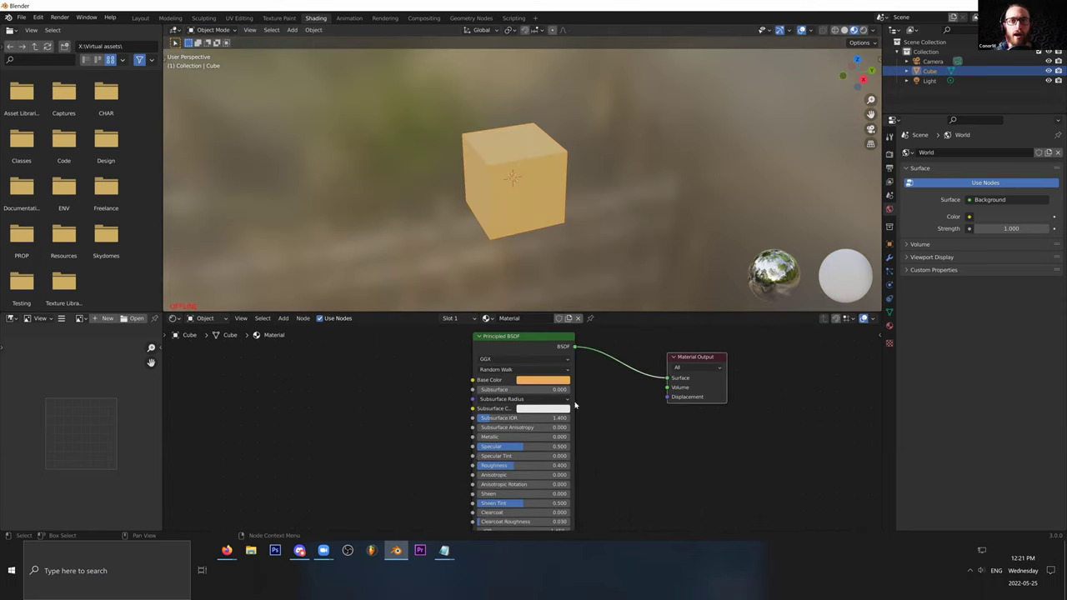
Step: Set Metallic to 1.000 on the Principled BSDF and inspect the cube's reflections
scroll(612, 442, down, 2)
middle_drag(607, 431, 594, 376)
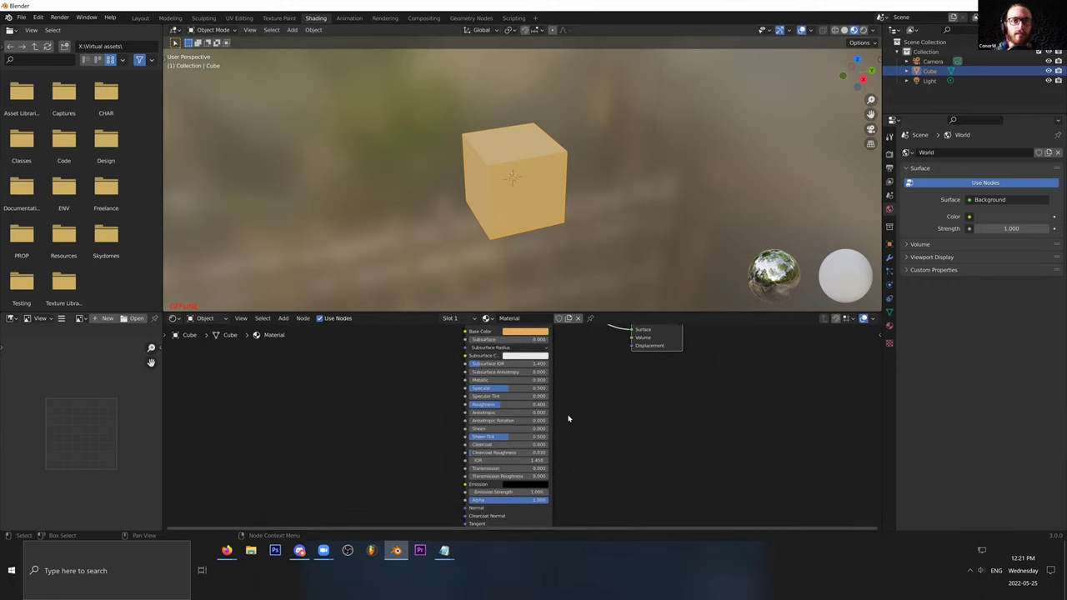
middle_drag(545, 406, 523, 465)
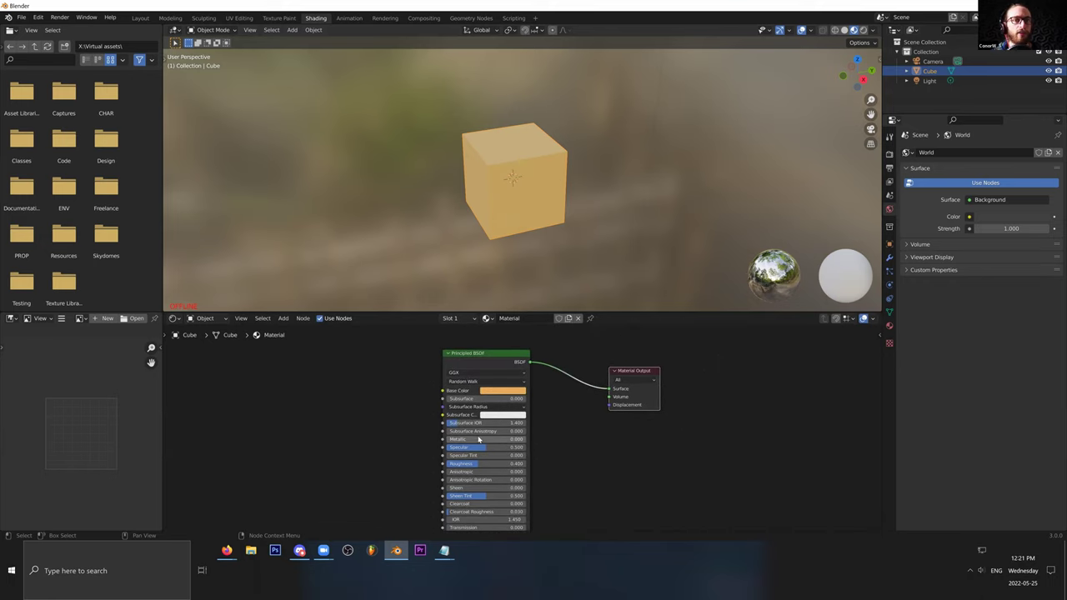
drag(471, 442, 525, 440)
middle_drag(535, 191, 442, 188)
scroll(596, 182, up, 5)
middle_drag(508, 440, 506, 424)
Step: Vary the Roughness of the metallic cube material while checking how sharp its reflections are
drag(488, 447, 457, 446)
middle_drag(564, 202, 655, 228)
mouse_move(481, 447)
mouse_down()
mouse_move(492, 447)
mouse_move(464, 447)
mouse_up()
middle_drag(596, 187, 600, 217)
drag(457, 451, 498, 451)
scroll(458, 142, down, 1)
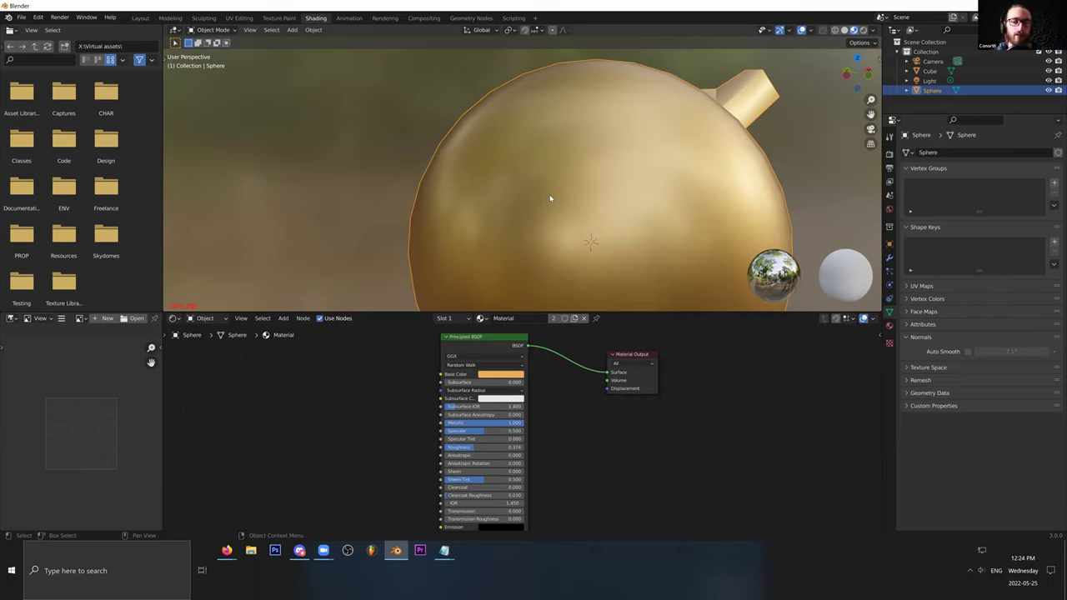
Step: Switch to the browser, search images for "oren nayar reflectance model" and open the related microfacet BRDF comparison
shift+middle_drag(550, 194, 524, 155)
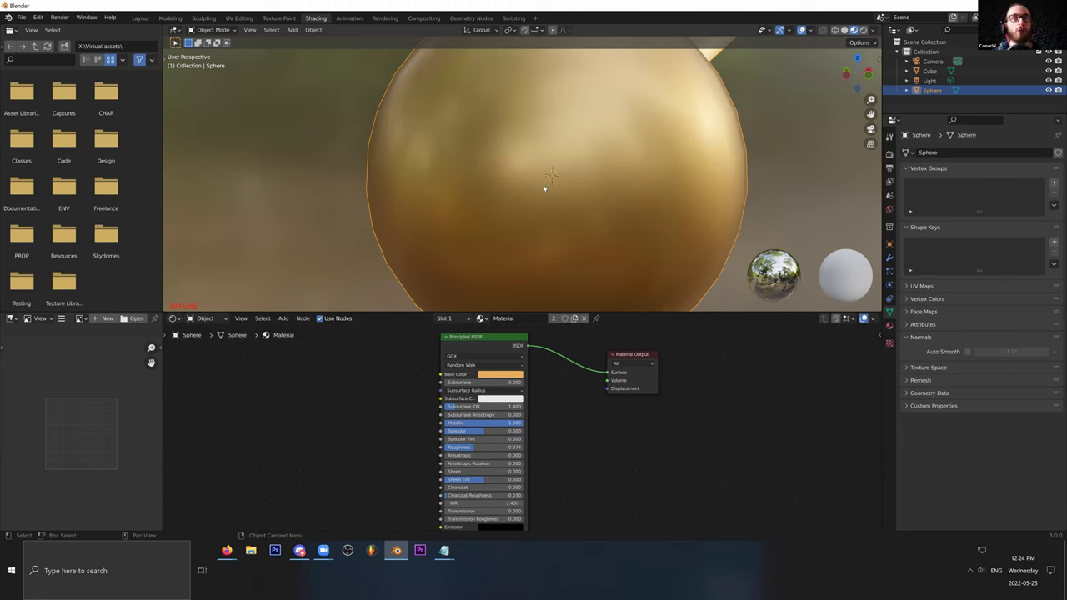
key(alt+Tab)
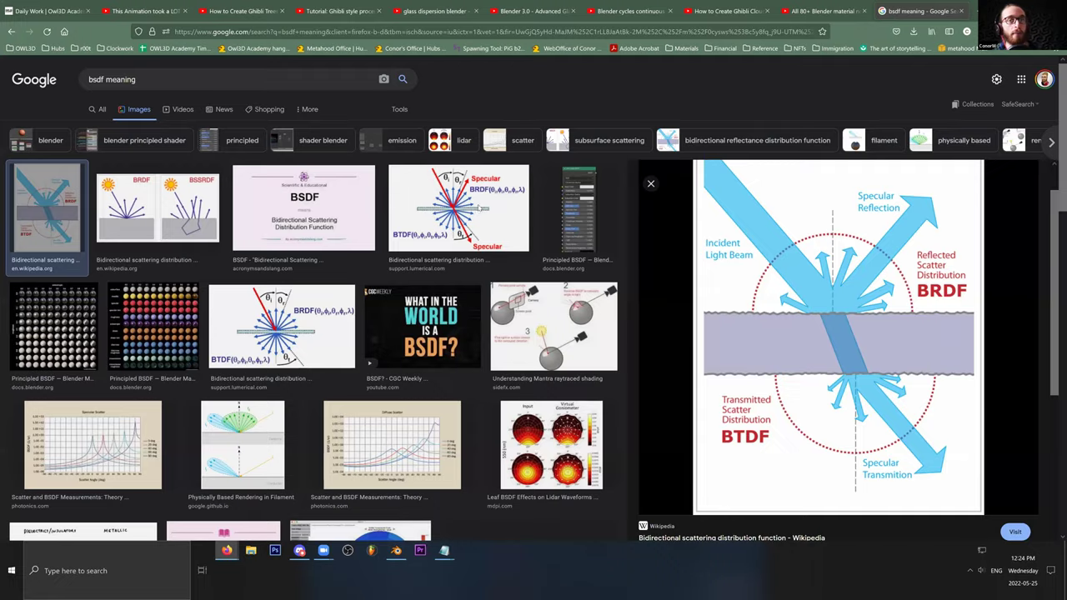
key(ctrl+t)
text(orran oyer ref)
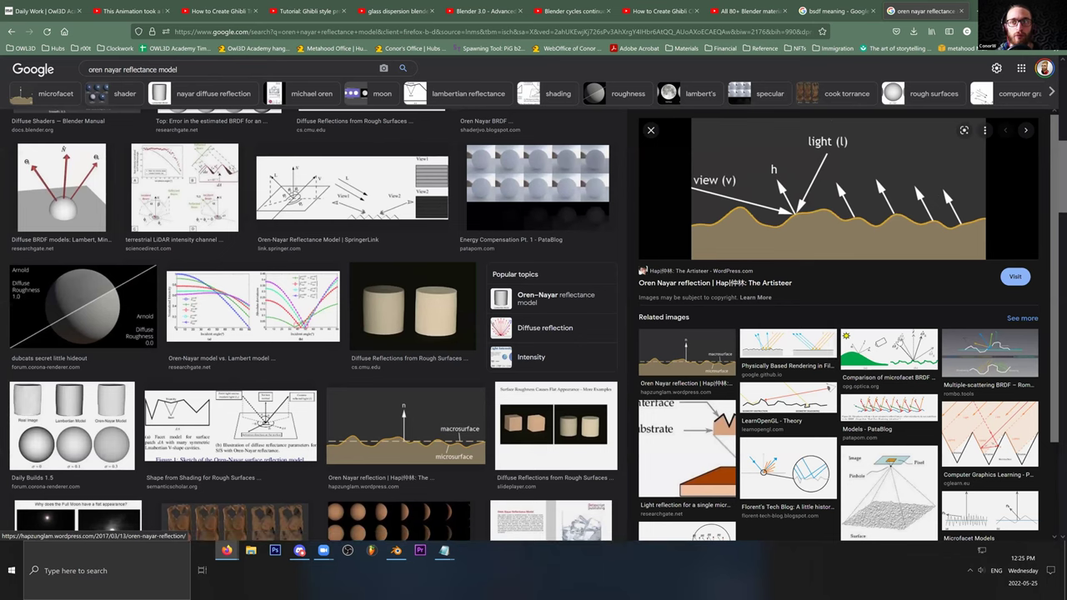
click(896, 341)
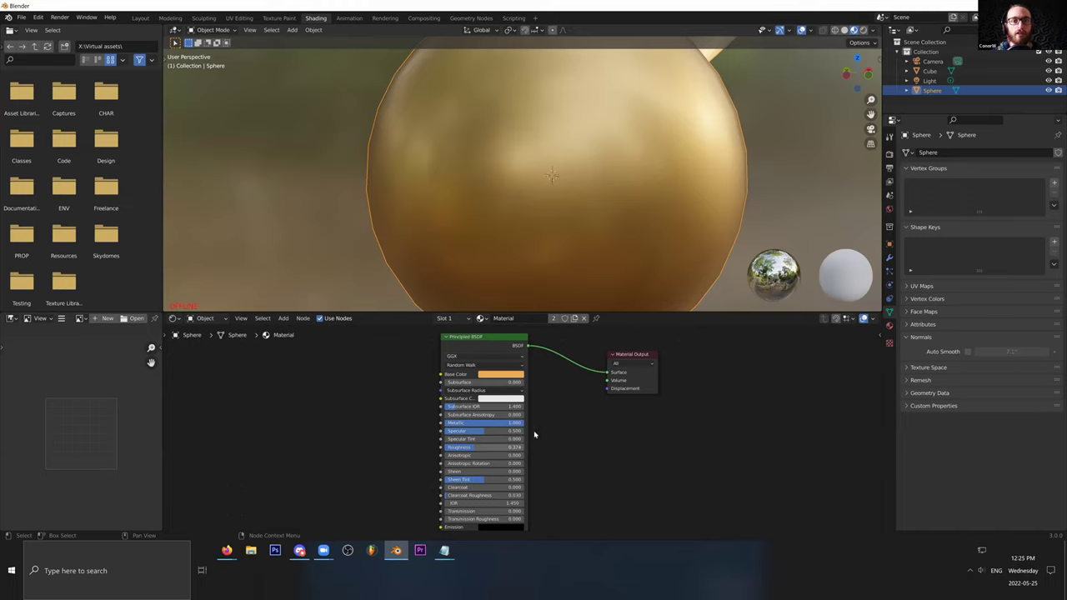
Step: In Blender, raise the Roughness of the sphere's material to 0.974
scroll(537, 421, up, 3)
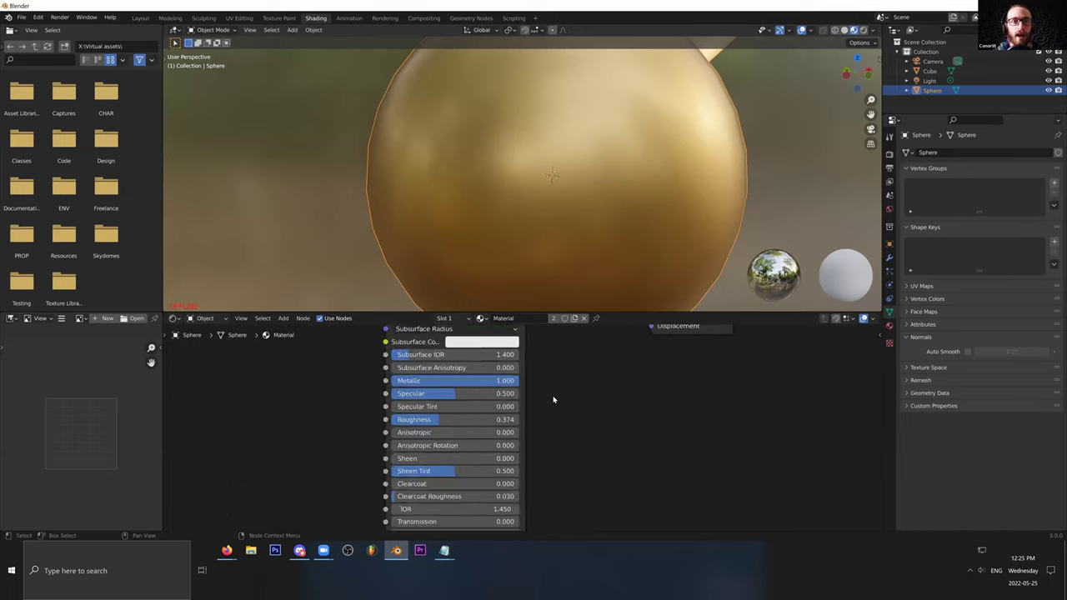
scroll(553, 400, up, 2)
drag(533, 410, 567, 410)
drag(478, 410, 522, 410)
scroll(517, 162, down, 7)
middle_drag(517, 162, 617, 239)
scroll(512, 165, up, 3)
scroll(583, 214, up, 3)
scroll(527, 250, down, 3)
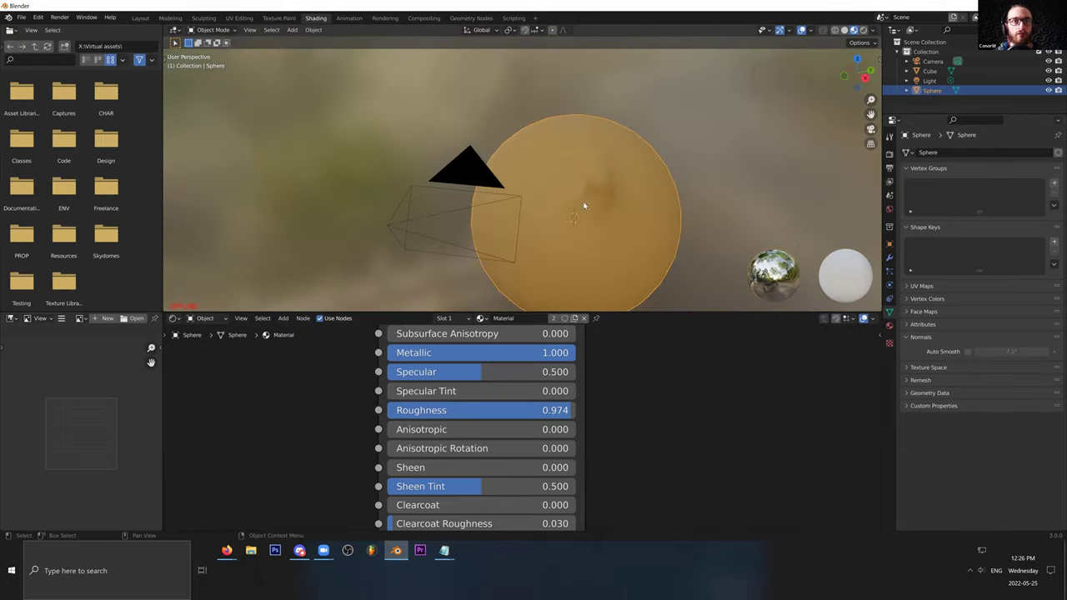
Step: Keep the sphere material's Metallic at 1.000 and set its Roughness to 0.000 for a mirror-like surface
middle_drag(585, 205, 510, 183)
drag(517, 353, 575, 352)
middle_drag(500, 200, 598, 205)
drag(556, 411, 391, 410)
scroll(575, 243, up, 6)
scroll(575, 243, up, 5)
scroll(559, 240, down, 10)
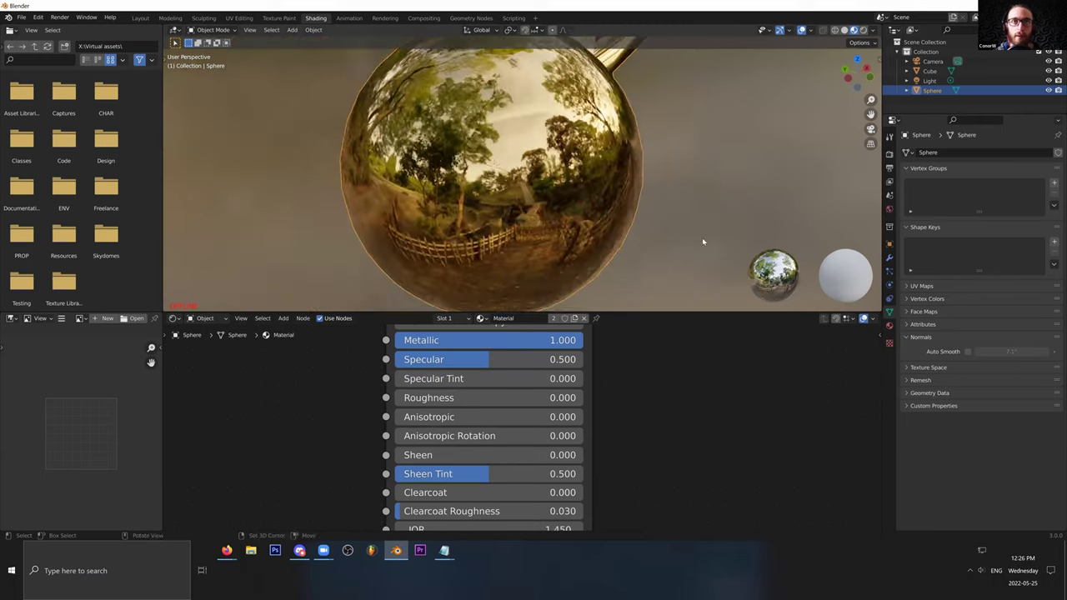
Step: Set Clearcoat to 1.000 on the sphere's Principled BSDF
scroll(471, 420, down, 2)
drag(471, 419, 534, 419)
scroll(529, 284, up, 7)
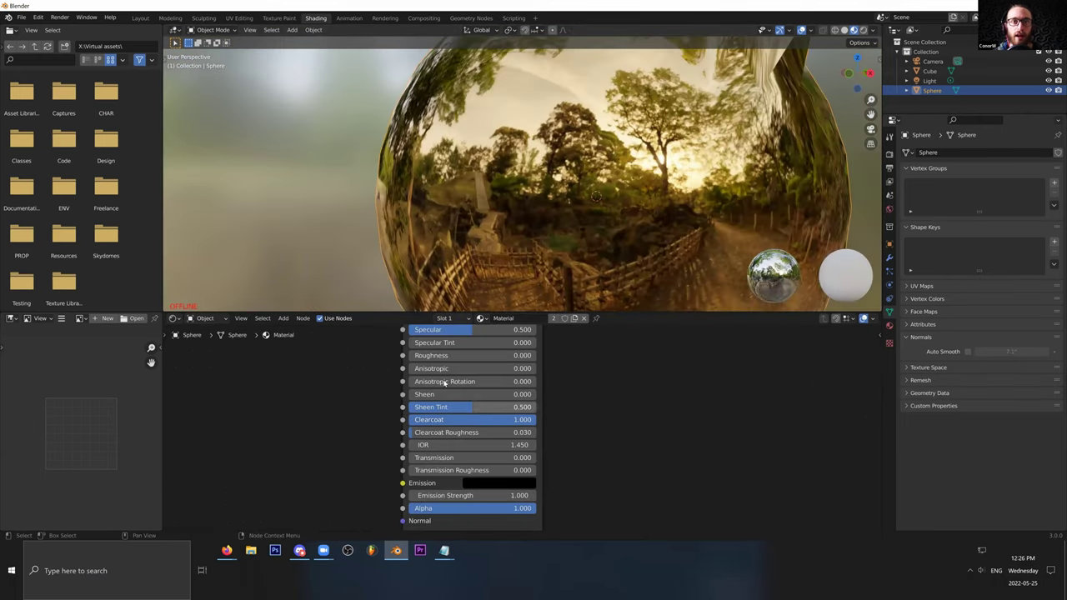
Step: Set the sphere material's Roughness to 0.343 and its Clearcoat Roughness to 0.000
drag(450, 355, 479, 355)
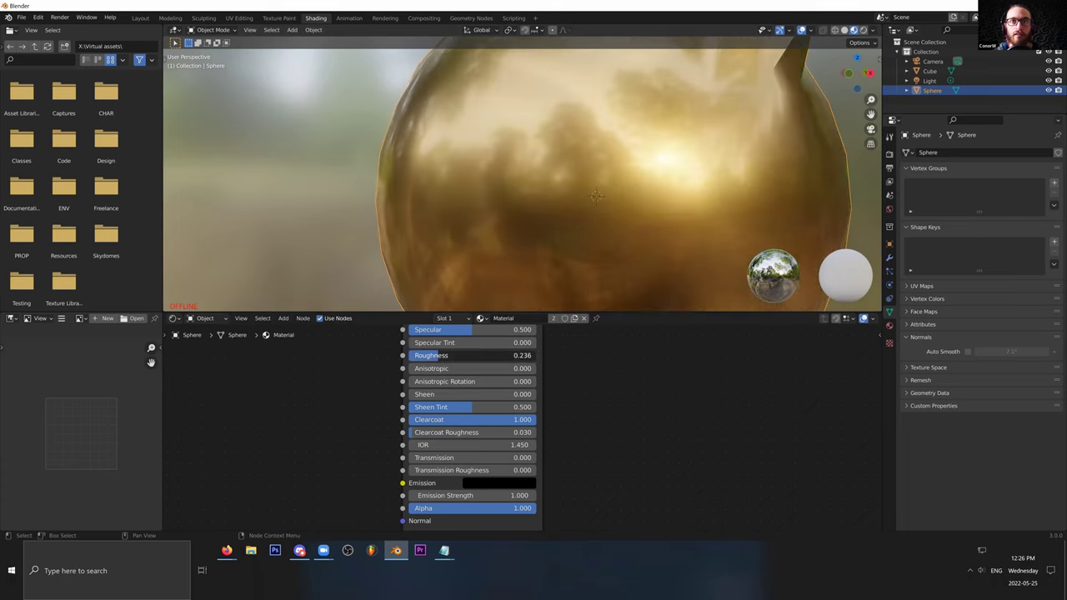
drag(425, 435, 427, 435)
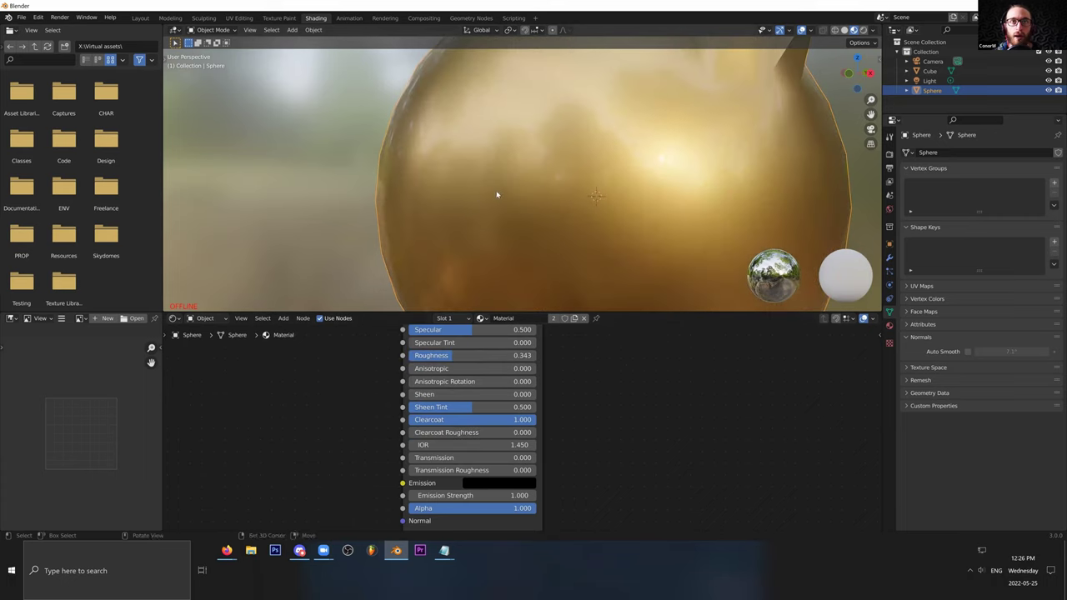
middle_drag(497, 193, 387, 189)
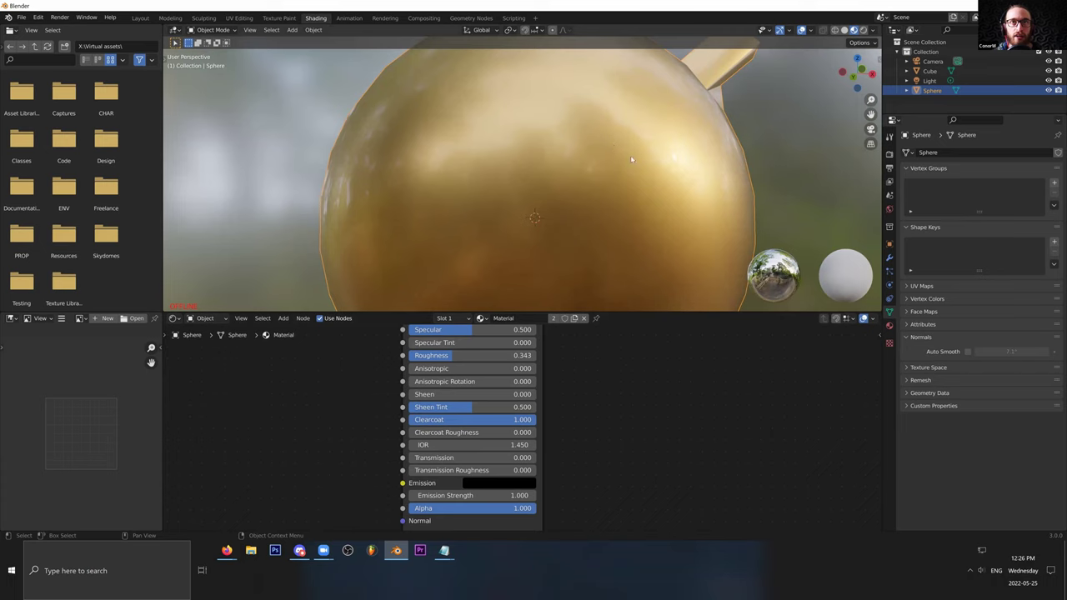
middle_drag(648, 170, 567, 185)
Step: Raise the Roughness of the clearcoated sphere material to 0.673 and inspect the reflections
scroll(622, 215, down, 6)
scroll(550, 188, up, 4)
drag(475, 355, 493, 355)
middle_drag(550, 199, 643, 199)
scroll(533, 375, up, 2)
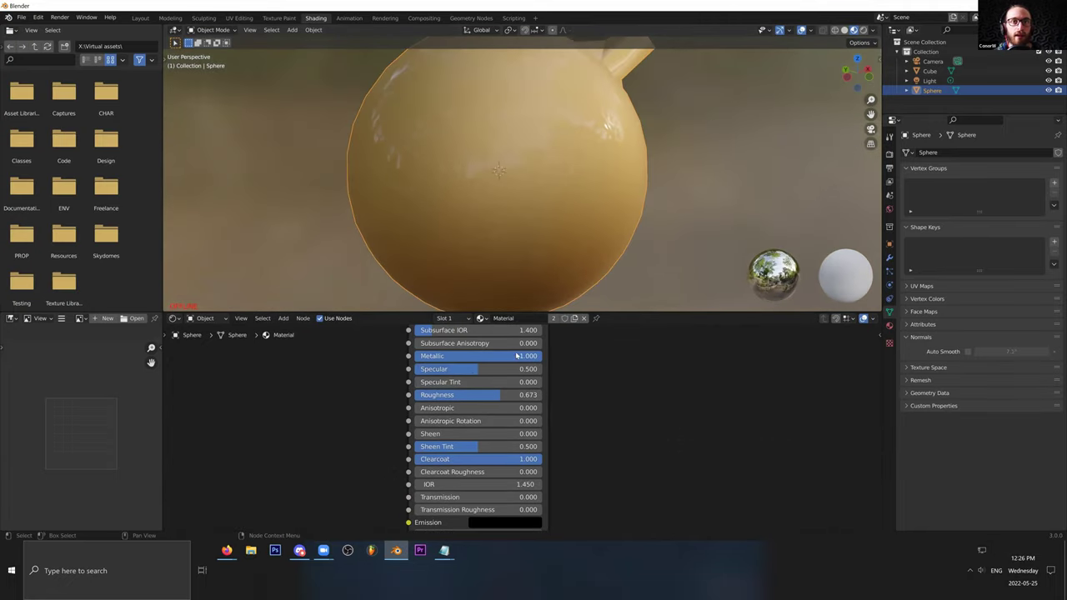
Step: Set Metallic to 0.000 and change the sphere material's Base Color to a dark brown
drag(517, 355, 403, 354)
middle_drag(531, 163, 499, 253)
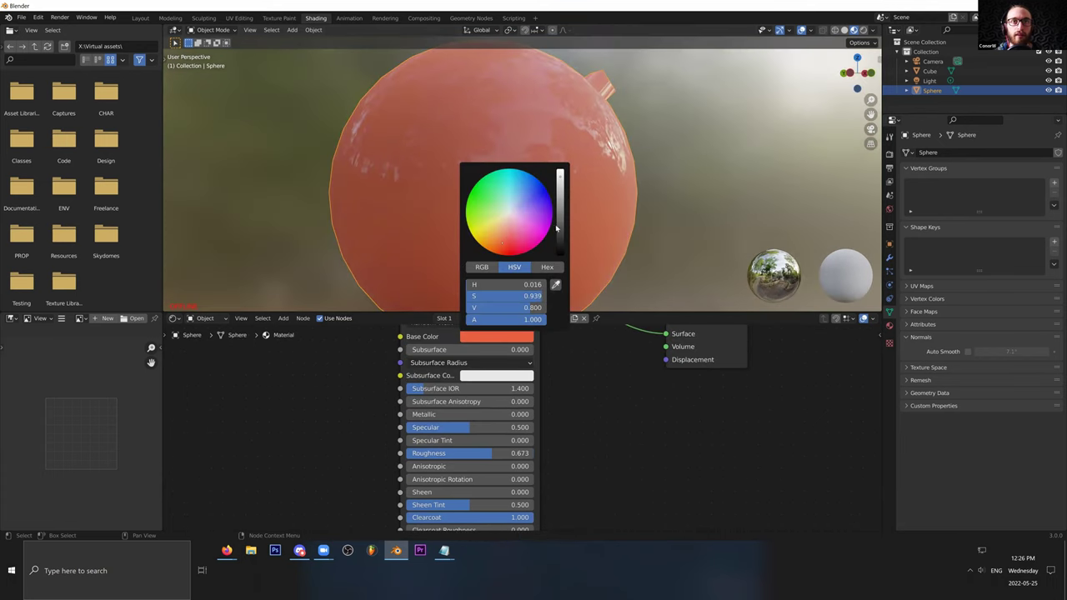
drag(557, 228, 559, 245)
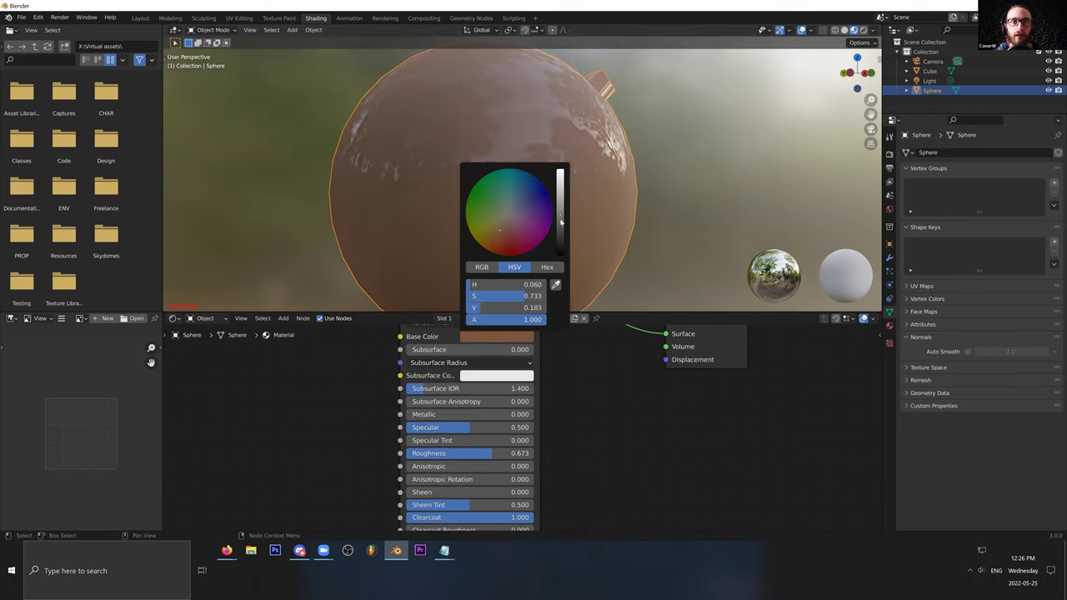
middle_drag(613, 221, 561, 223)
Step: Lower the brown sphere material's Roughness to 0.410
middle_drag(485, 479, 473, 431)
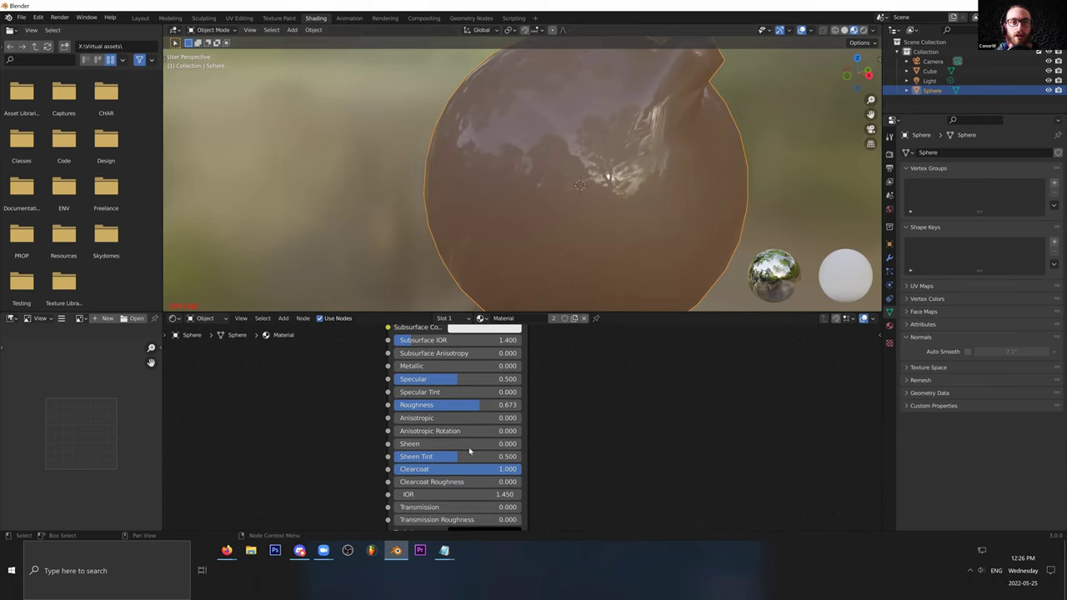
mouse_move(462, 406)
mouse_down()
mouse_move(423, 406)
mouse_move(450, 404)
mouse_up()
middle_drag(647, 242, 435, 176)
Step: Compare Clearcoat at 0.000 and 1.000 on the brown sphere, and set Clearcoat Roughness to 0.156
drag(460, 469, 409, 469)
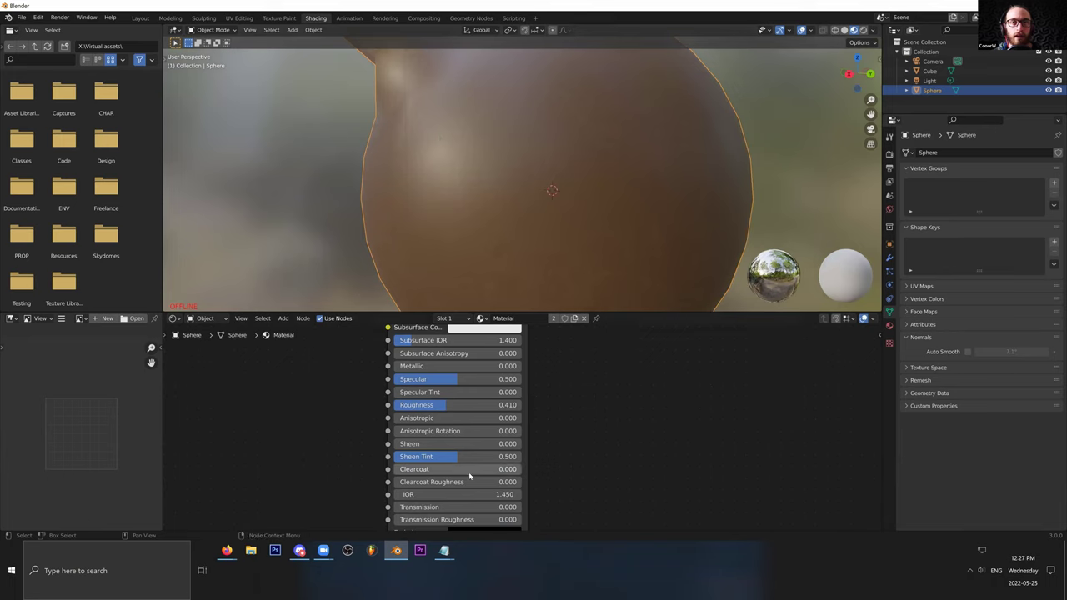
mouse_move(412, 472)
mouse_down()
mouse_move(438, 472)
mouse_move(399, 473)
mouse_move(521, 472)
mouse_move(412, 484)
mouse_up()
scroll(595, 159, down, 6)
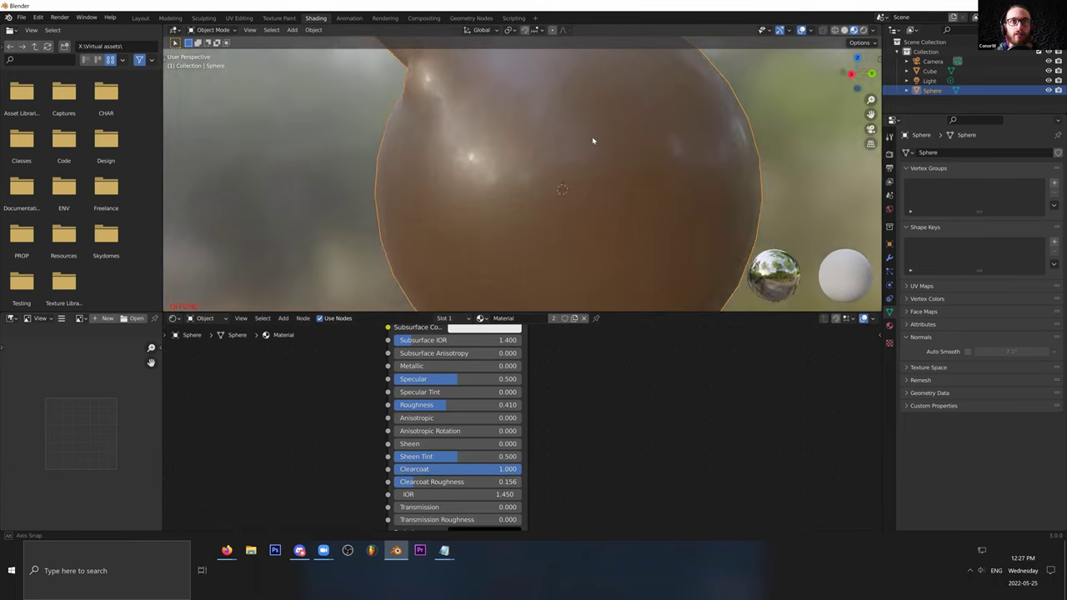
middle_drag(586, 177, 467, 179)
scroll(572, 173, up, 4)
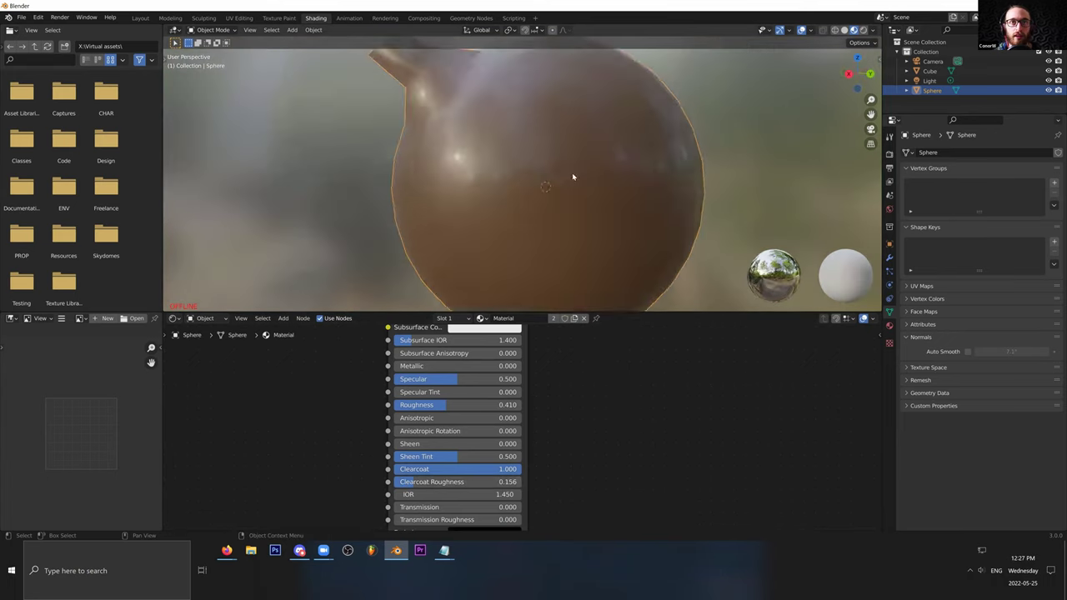
middle_drag(572, 173, 576, 199)
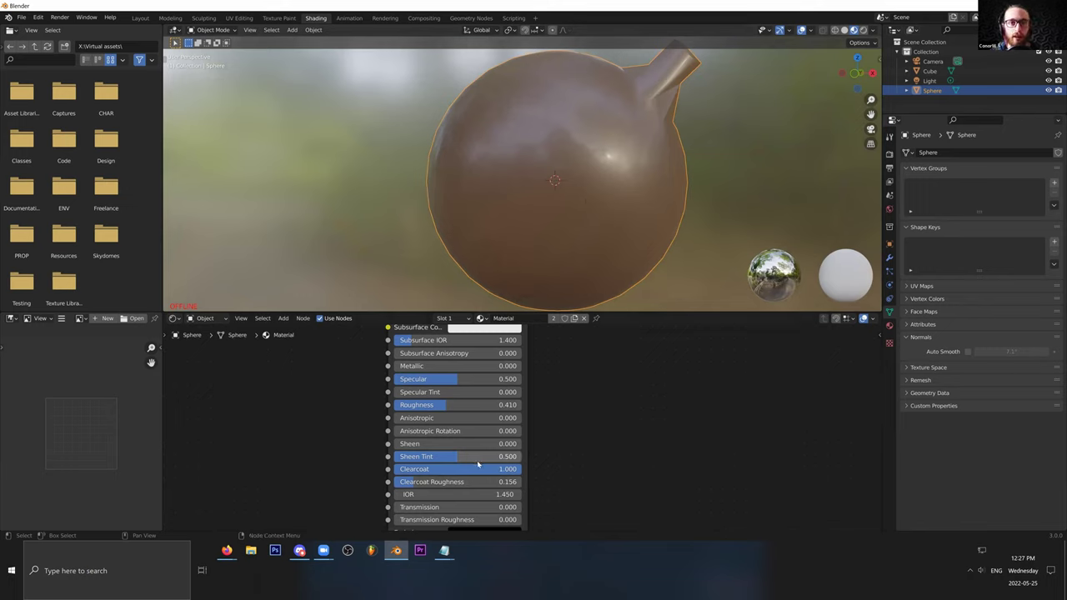
Step: Set Clearcoat to 0.000 and Transmission to 1.000 on the sphere's material
drag(476, 469, 395, 472)
middle_drag(316, 428, 306, 365)
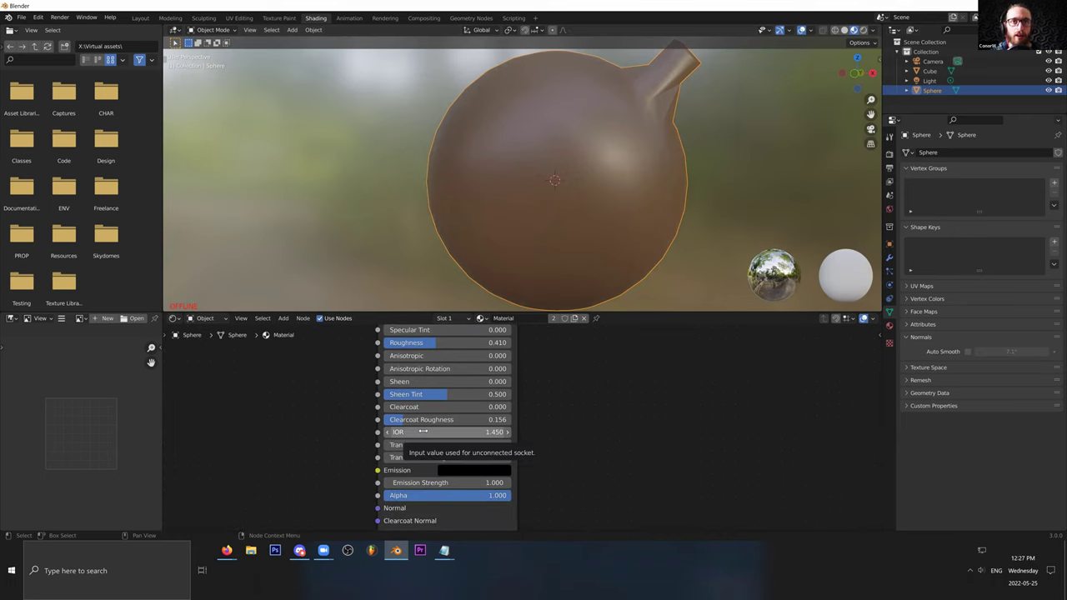
middle_drag(545, 417, 558, 425)
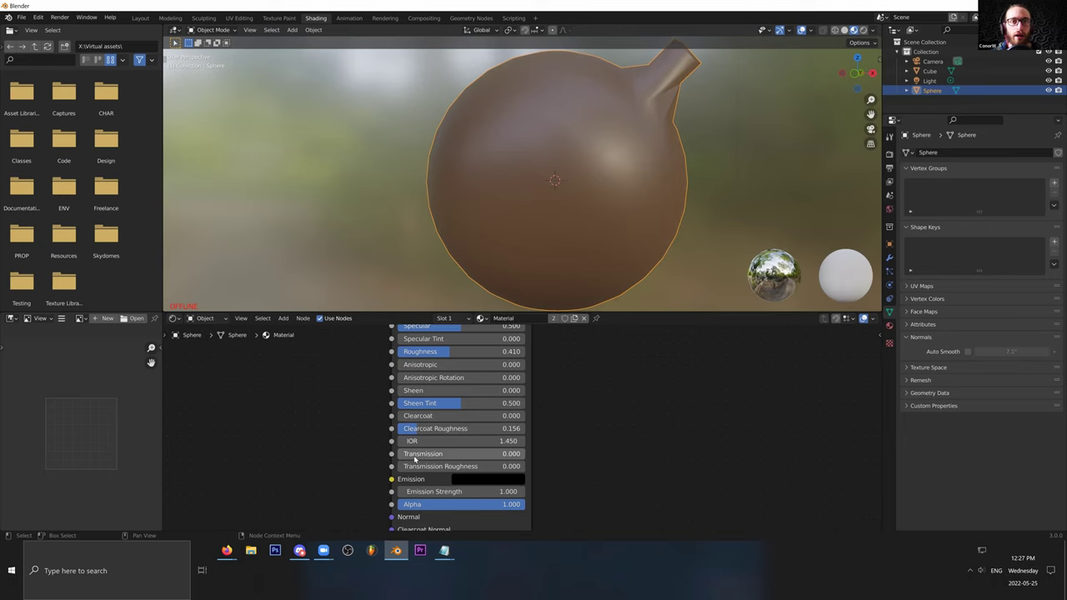
drag(412, 458, 525, 458)
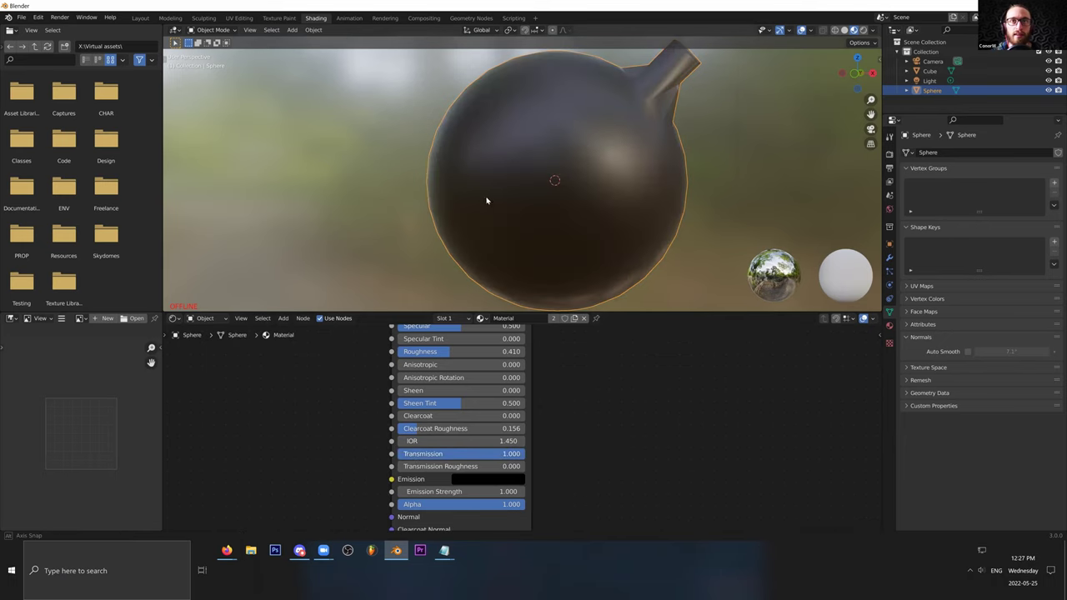
middle_drag(489, 197, 400, 267)
middle_drag(408, 441, 390, 488)
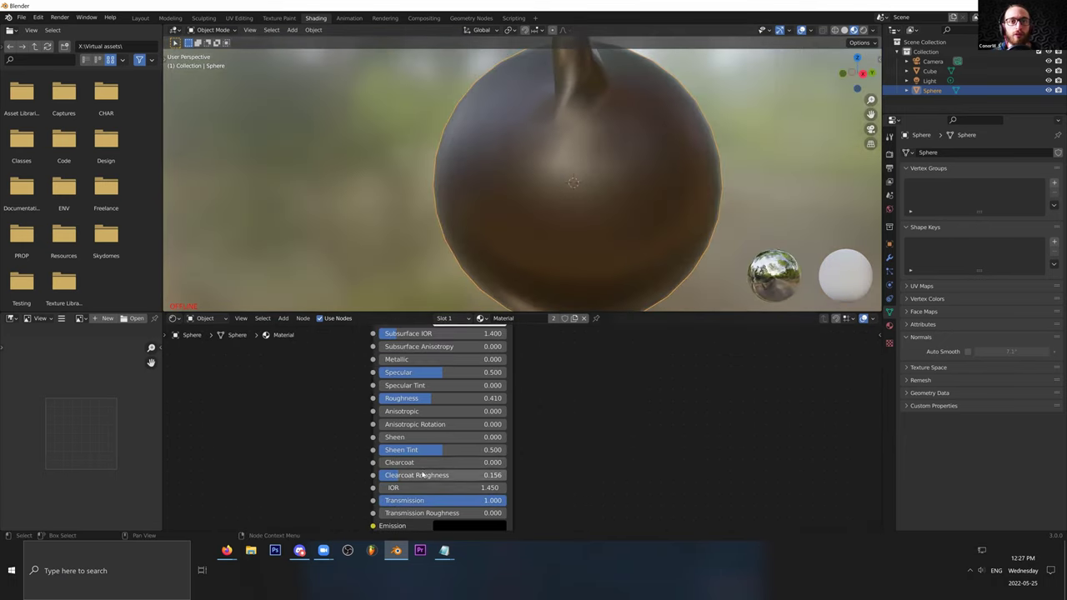
scroll(391, 488, down, 3)
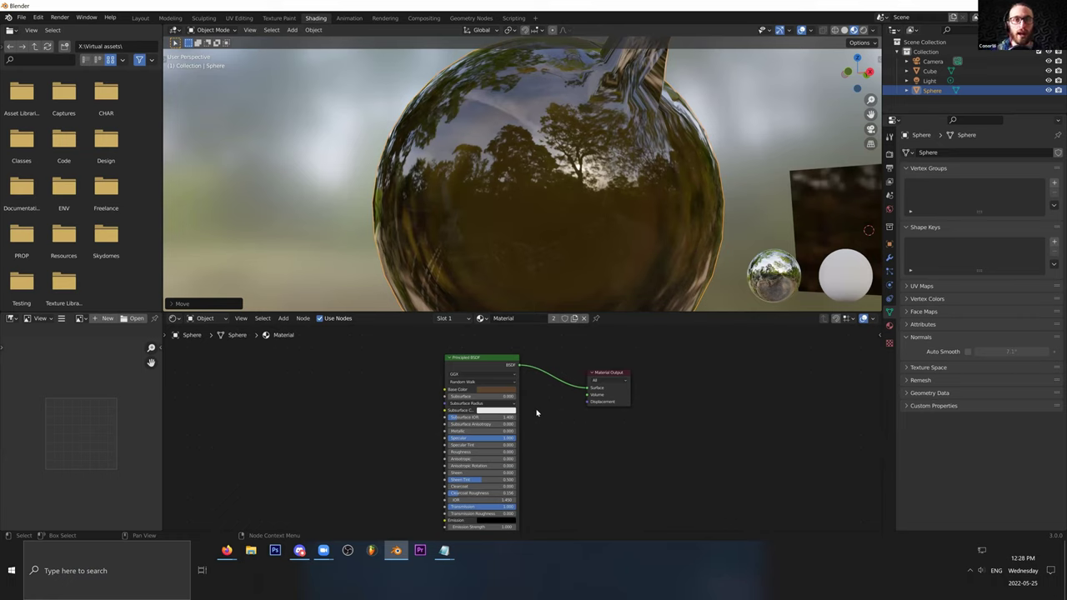
Step: Delete the Principled BSDF node from the sphere's material
drag(505, 415, 306, 486)
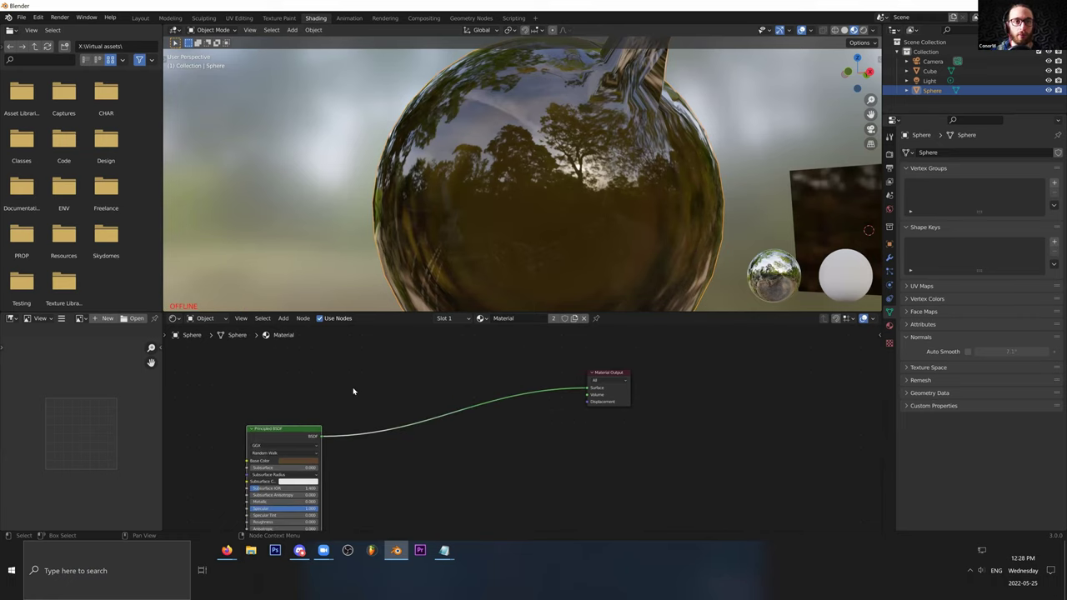
key(x)
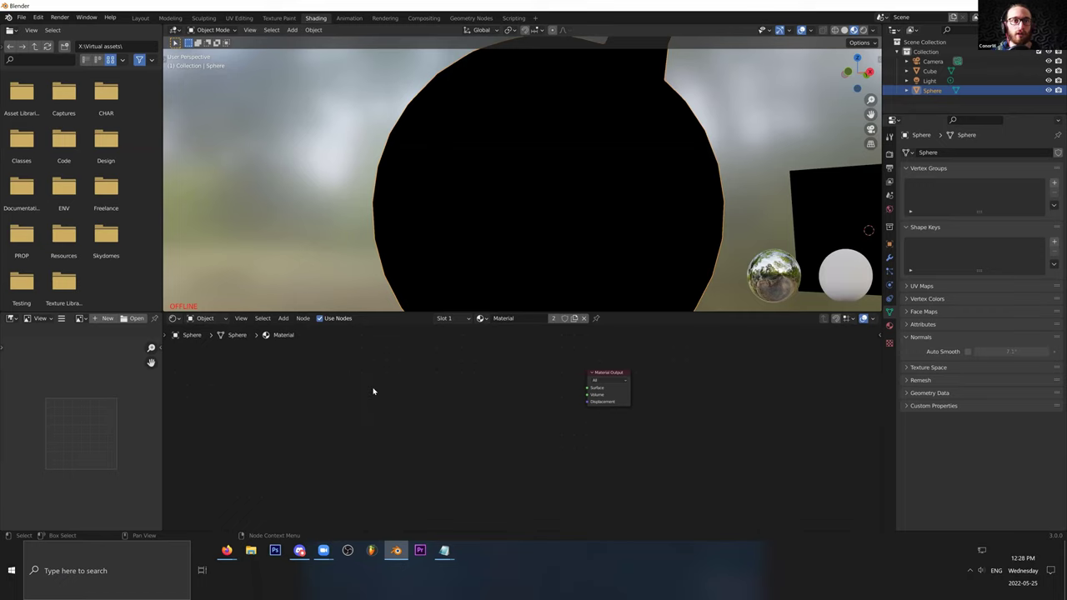
Step: Add a Refraction BSDF node and connect its output to the Surface of the Material Output
key(shift+a)
click(374, 389)
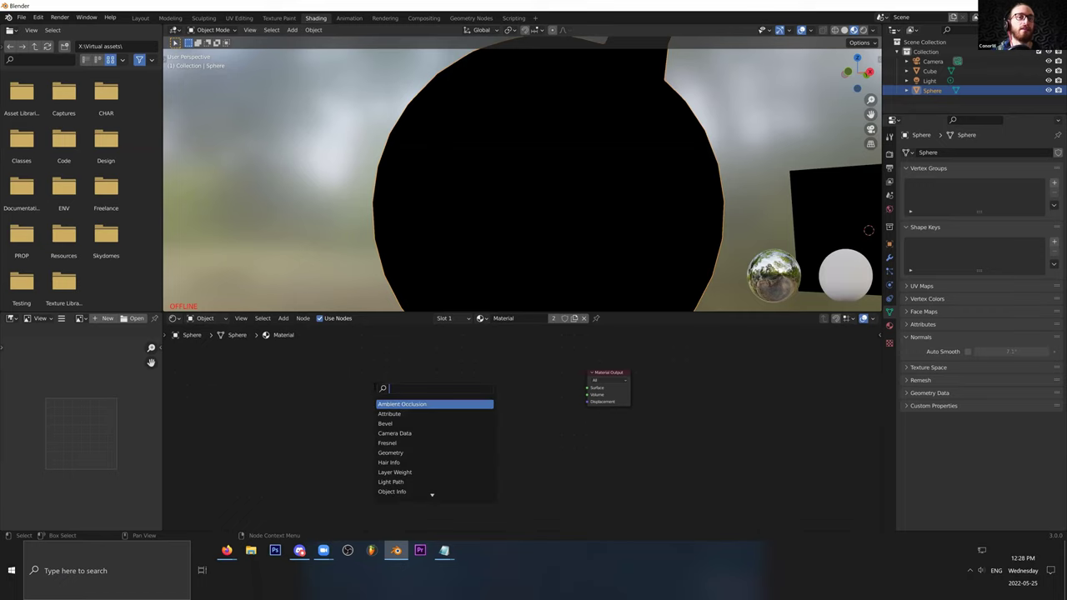
click(284, 318)
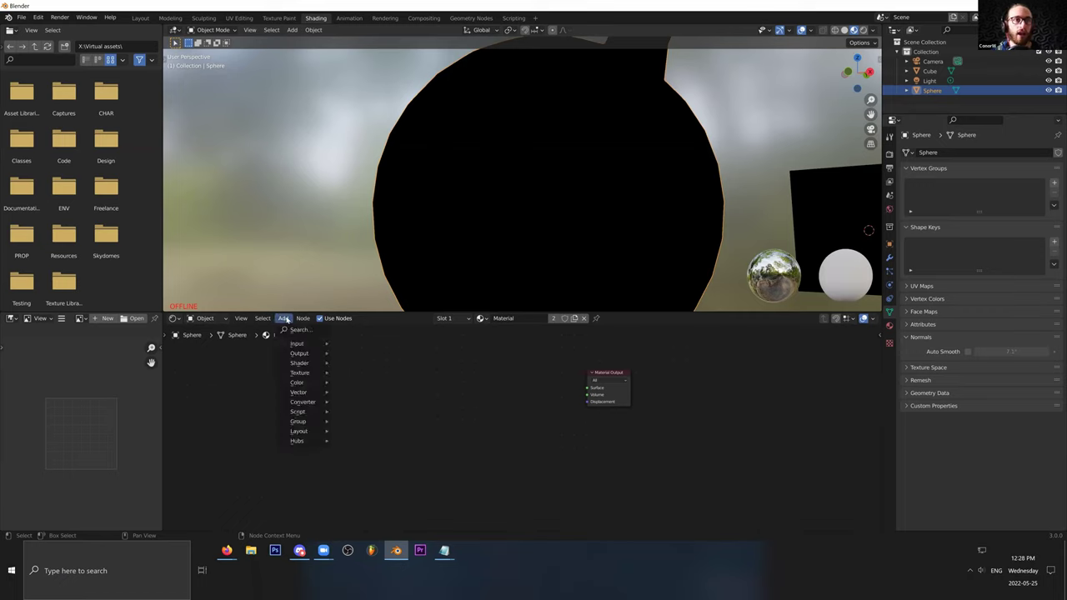
key(shift+a)
click(434, 399)
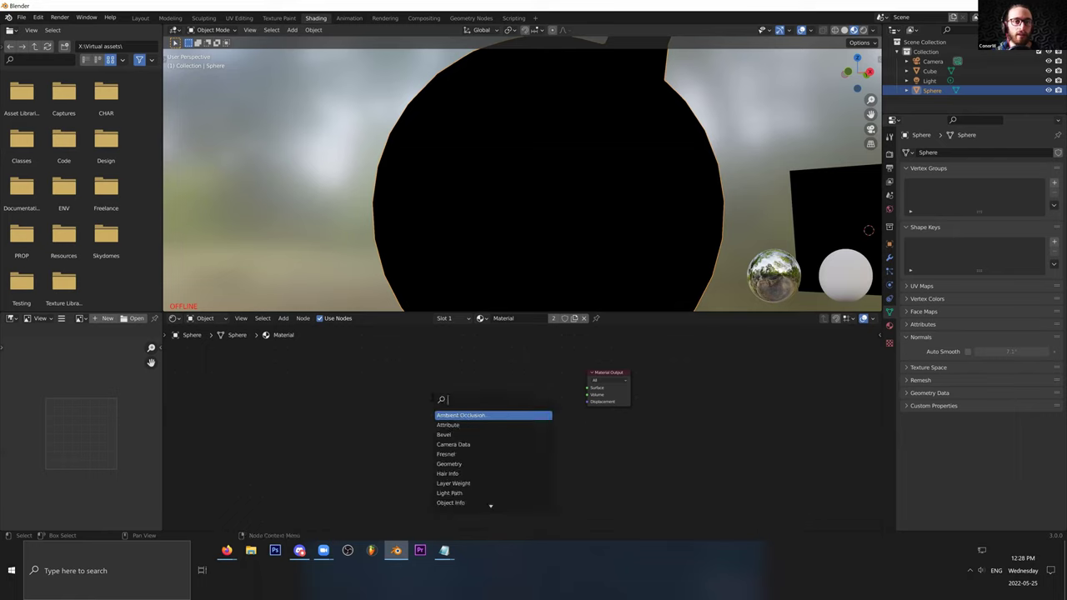
text(ref)
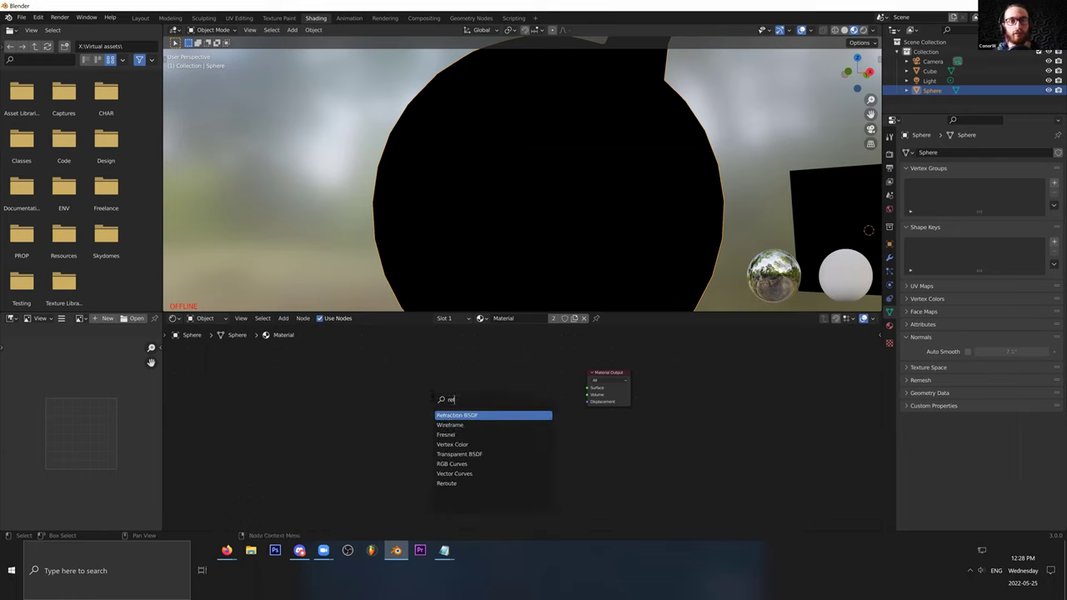
key(Return)
click(453, 360)
middle_drag(518, 373, 458, 401)
scroll(438, 401, up, 4)
drag(420, 392, 543, 425)
middle_drag(414, 399, 448, 439)
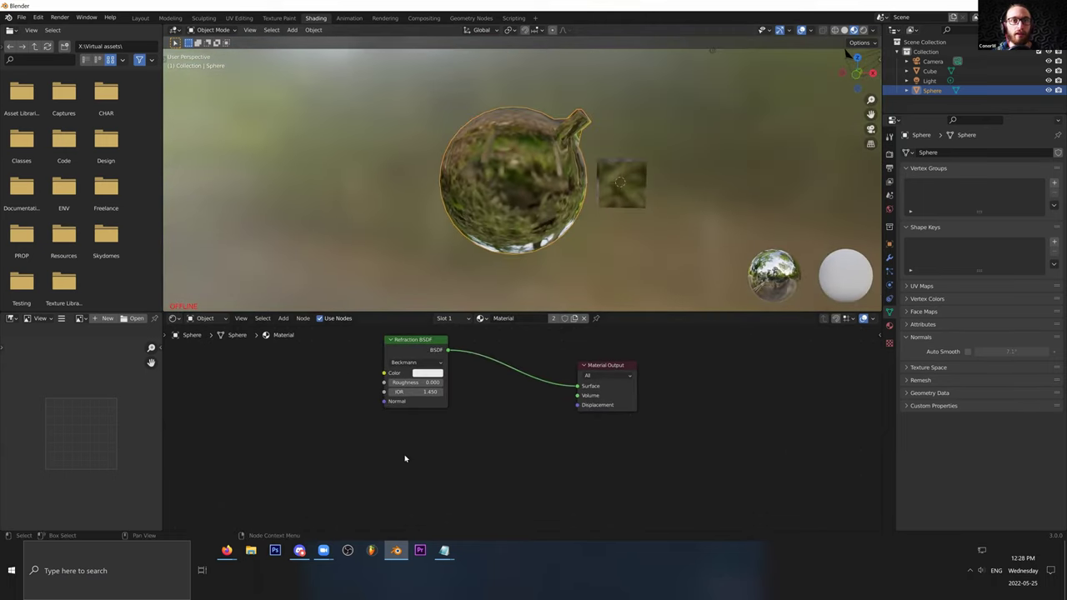
Step: Add a Glossy BSDF below the Refraction BSDF and connect it to the Material Output's Surface instead
key(shift+a)
text(glos)
click(442, 436)
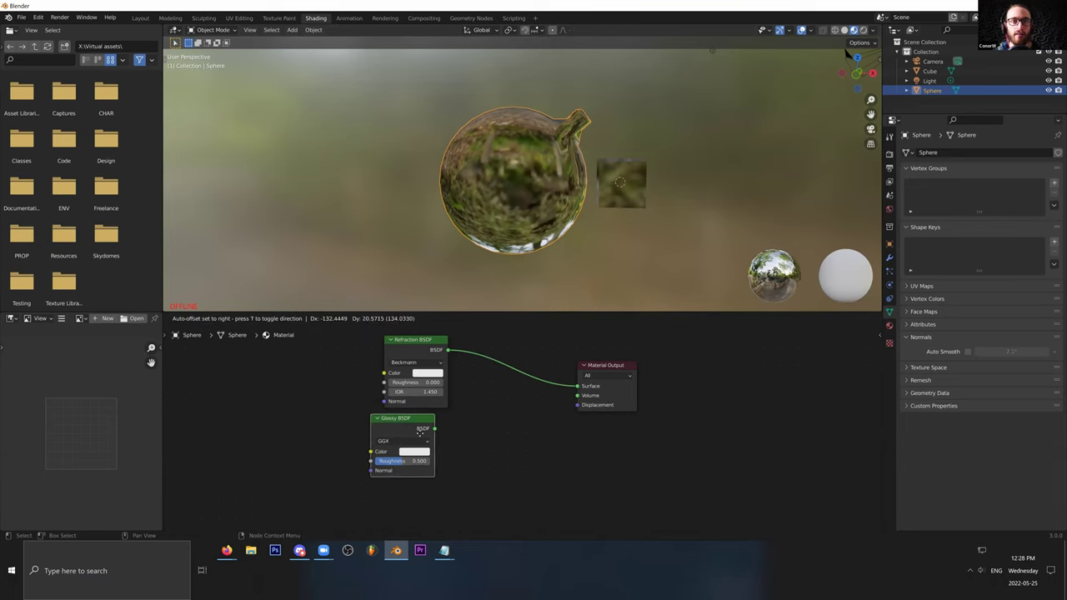
click(451, 432)
drag(453, 432, 577, 386)
Step: Lower the Glossy BSDF's Roughness to 0.095
middle_drag(547, 217, 452, 238)
drag(425, 465, 401, 465)
middle_drag(542, 202, 609, 185)
Step: Combine the Refraction and Glossy BSDFs in an Add Shader node feeding the Material Output's Surface
middle_drag(496, 330, 492, 365)
key(shift+a)
text(add)
key(Return)
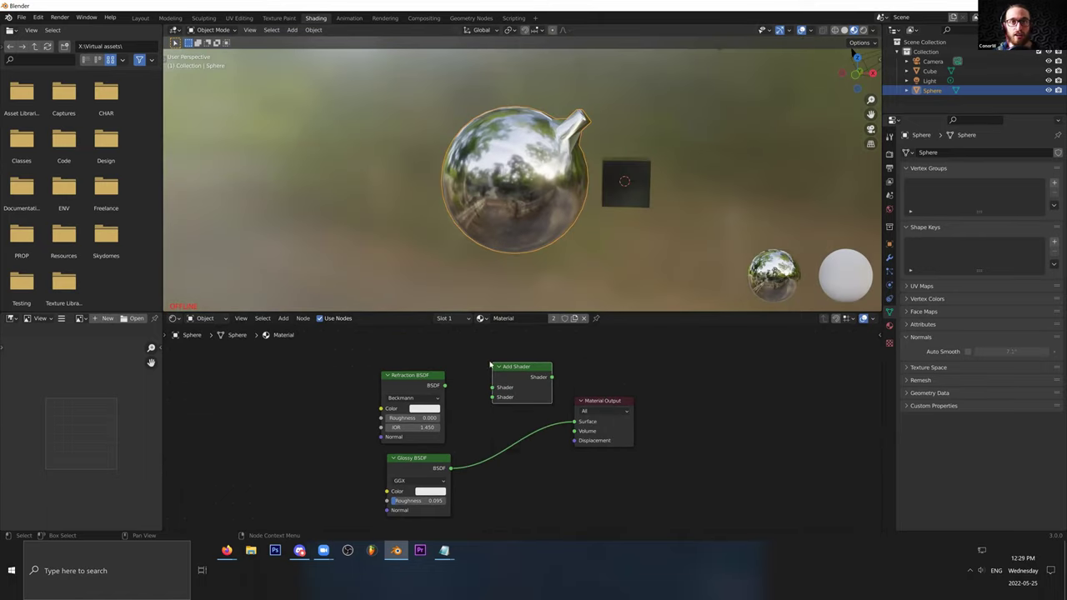
drag(444, 385, 493, 387)
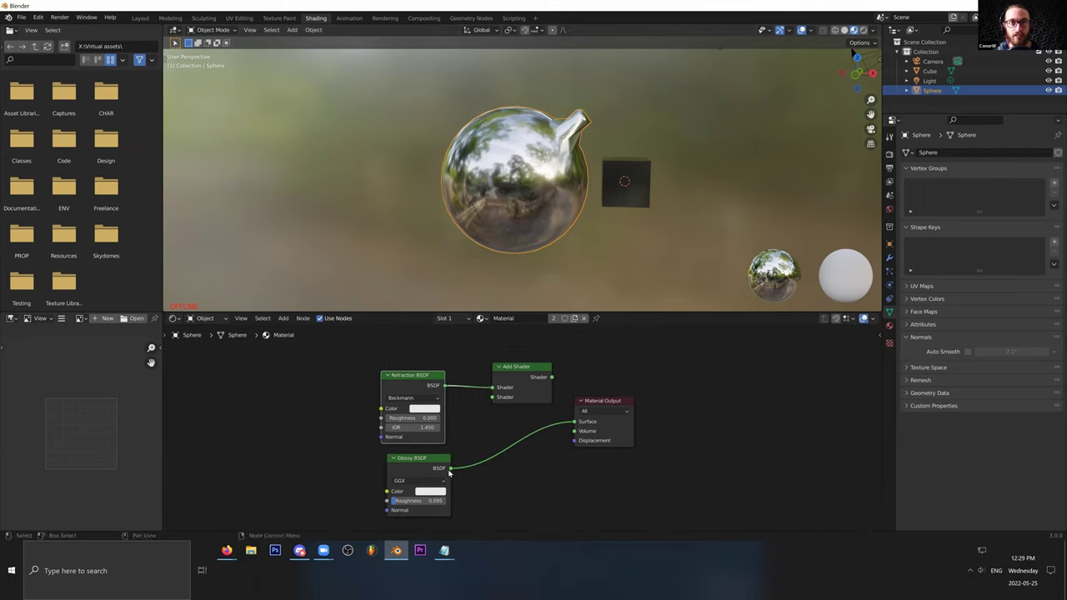
drag(450, 469, 493, 397)
drag(552, 379, 575, 421)
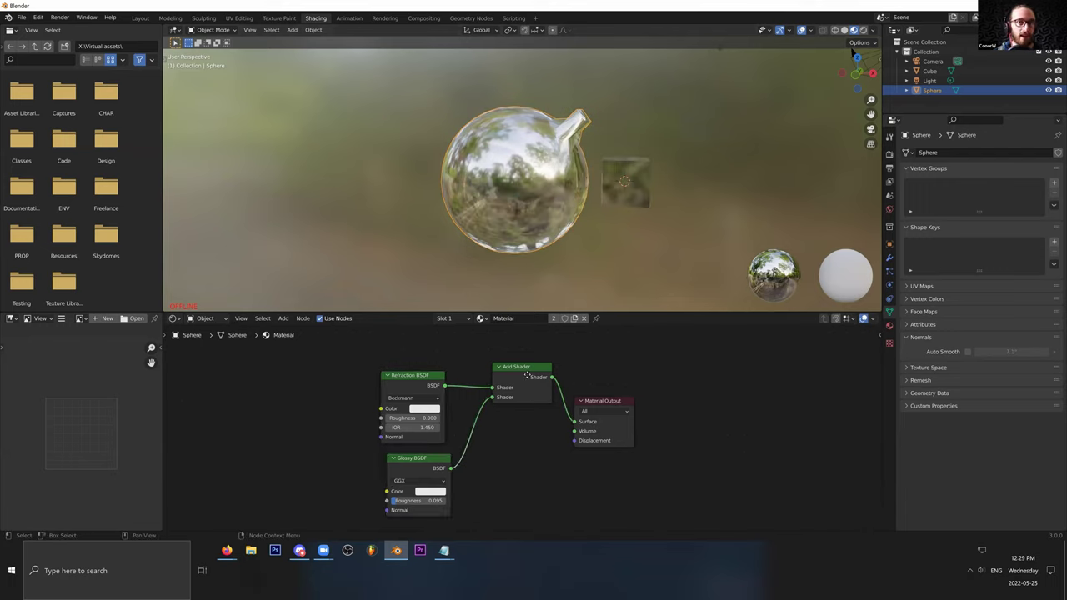
drag(528, 388, 526, 429)
mouse_move(600, 200)
middle_down()
mouse_move(755, 100)
mouse_move(598, 191)
mouse_move(598, 180)
mouse_move(586, 185)
middle_up()
Step: Add a Diffuse BSDF node above the Refraction BSDF and delete the stray ColorRamp node
middle_drag(526, 380, 542, 412)
key(shift+a)
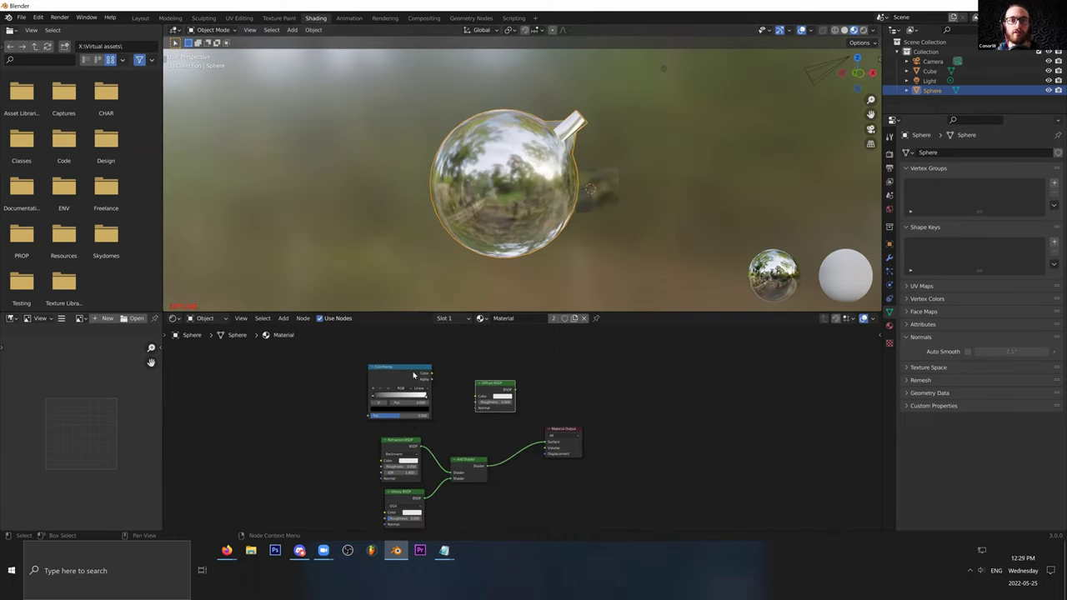
click(413, 375)
key(x)
drag(486, 384, 406, 388)
Step: Combine the Diffuse BSDF with the first Add Shader in a second Add Shader connected to the Material Output's Surface
key(shift+a)
click(502, 385)
text(a)
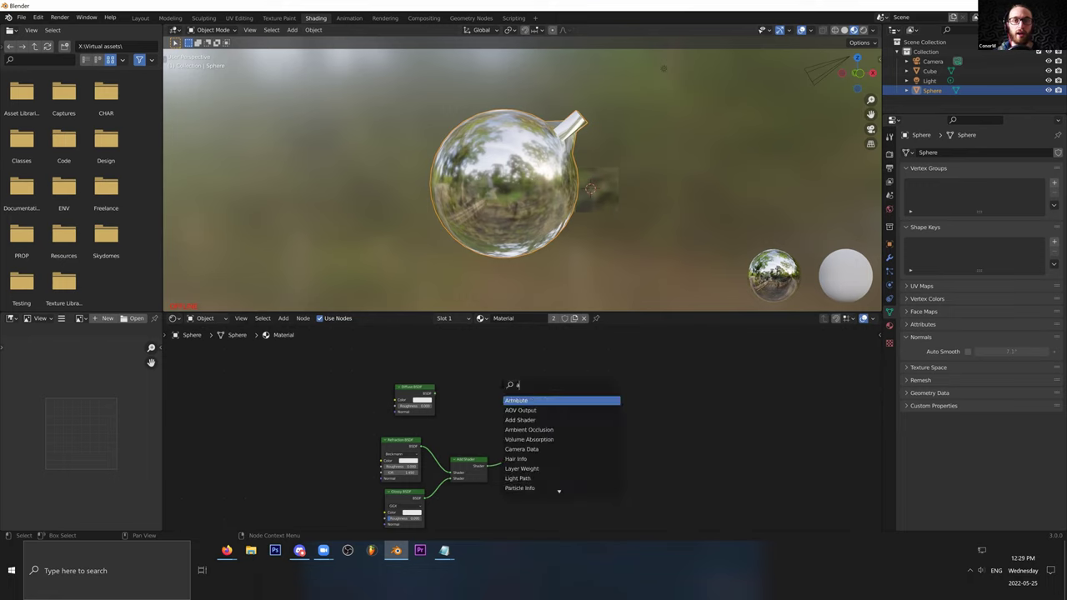
text(dd)
key(Return)
click(482, 390)
click(487, 469)
drag(484, 427, 481, 411)
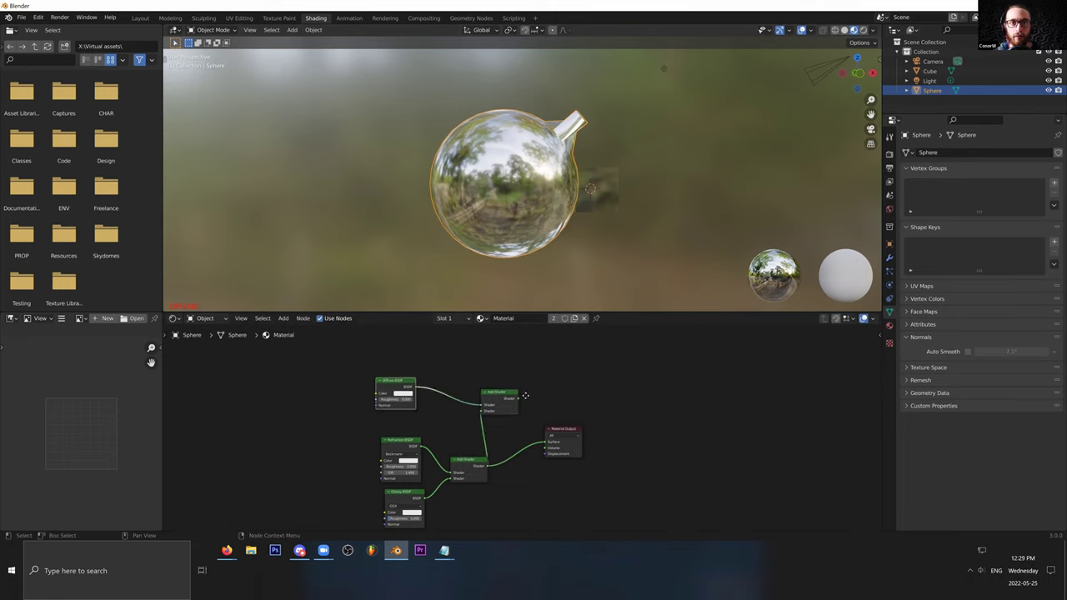
drag(505, 393, 547, 443)
Step: Set the Diffuse BSDF's Color to red and tidy the layout of the shader nodes
click(401, 394)
drag(416, 338, 418, 352)
middle_drag(417, 484, 424, 433)
drag(403, 337, 409, 354)
drag(567, 379, 602, 373)
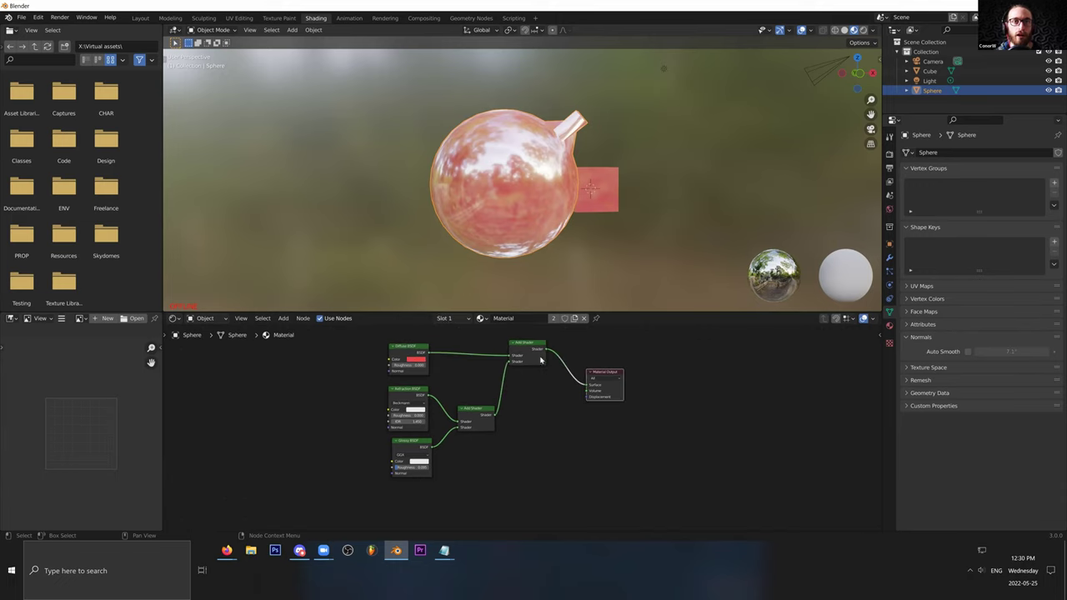
drag(532, 349, 536, 391)
drag(620, 377, 599, 379)
Step: Select the BSDF and Add Shader nodes together and move them well away from the Material Output
middle_drag(442, 388, 466, 406)
drag(379, 361, 463, 503)
drag(369, 371, 546, 507)
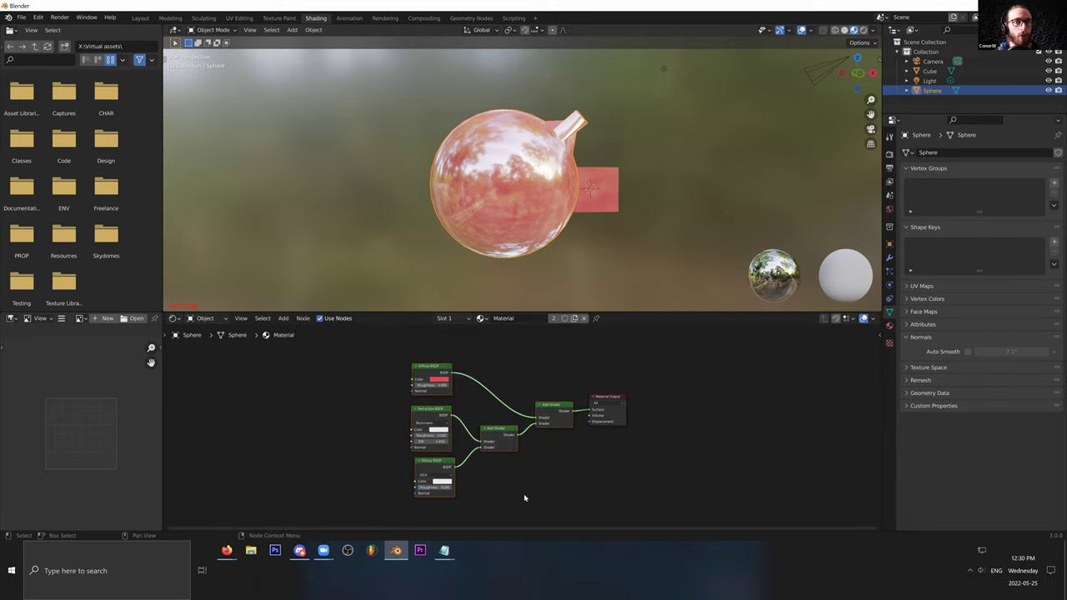
drag(558, 404, 408, 416)
click(479, 385)
Step: Insert a Principled BSDF between the combined shader nodes and the Material Output, feeding its Surface
key(shift+a)
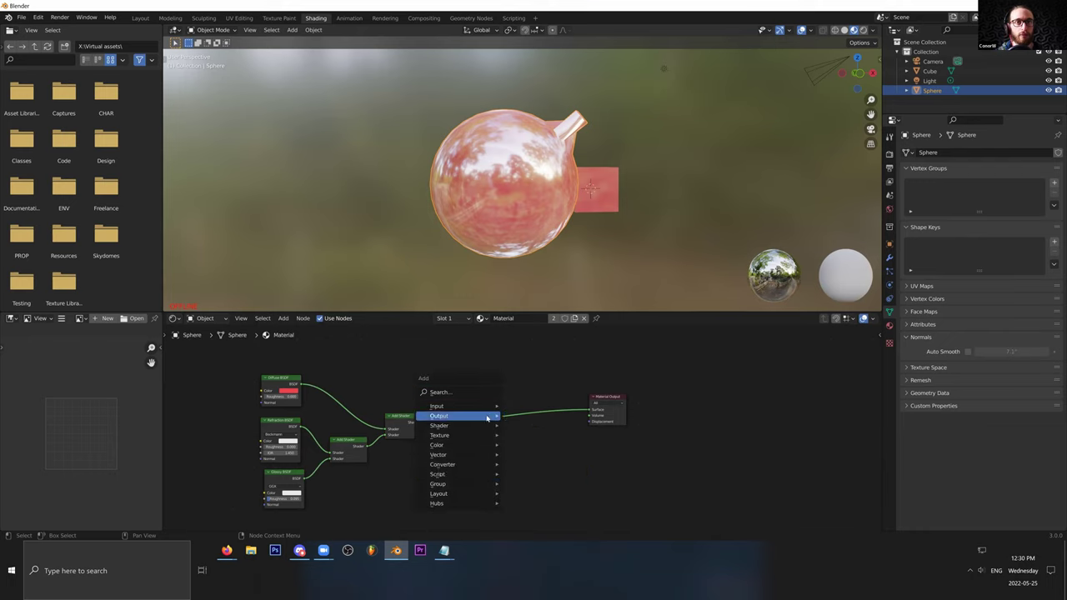
click(521, 455)
click(476, 354)
Step: Delete every shader node in the material, keeping only the Material Output
middle_drag(467, 415, 437, 401)
drag(540, 336, 223, 511)
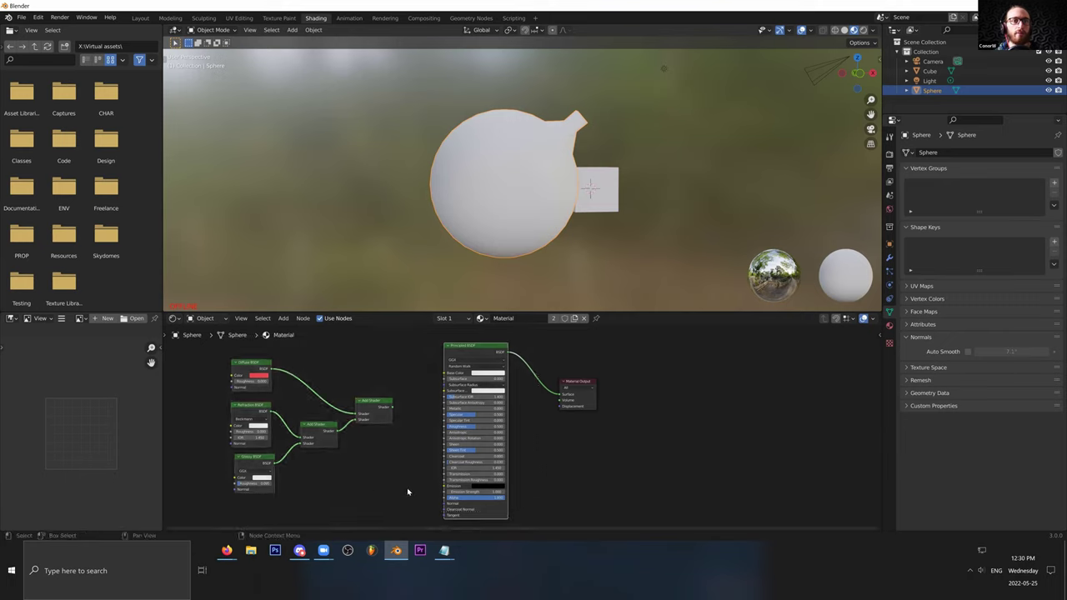
key(x)
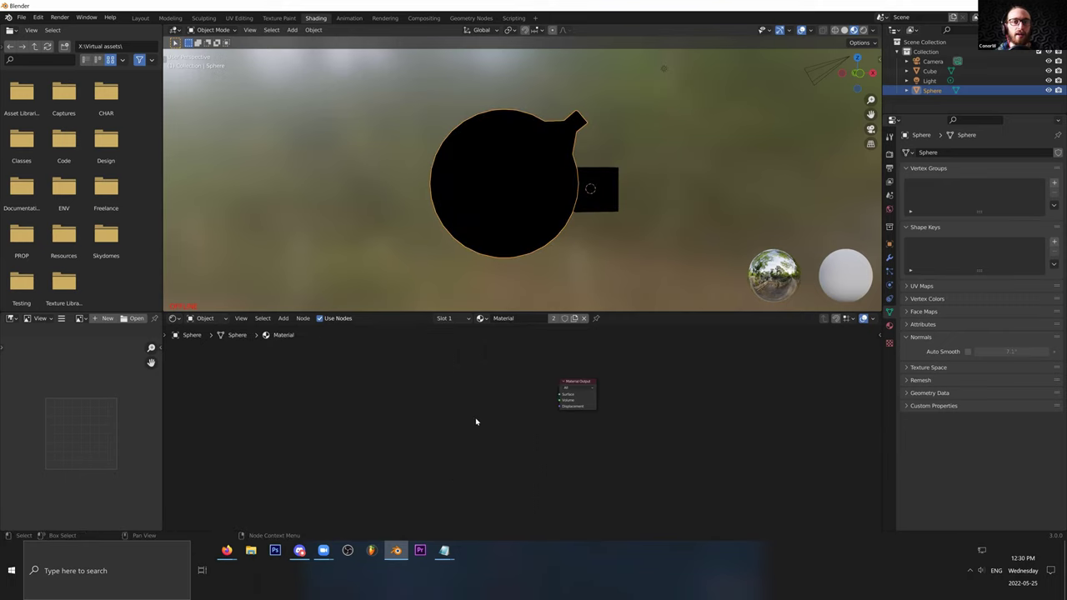
Step: Add a fresh Principled BSDF node connected to the Material Output's Surface
key(shift+a)
text(princ)
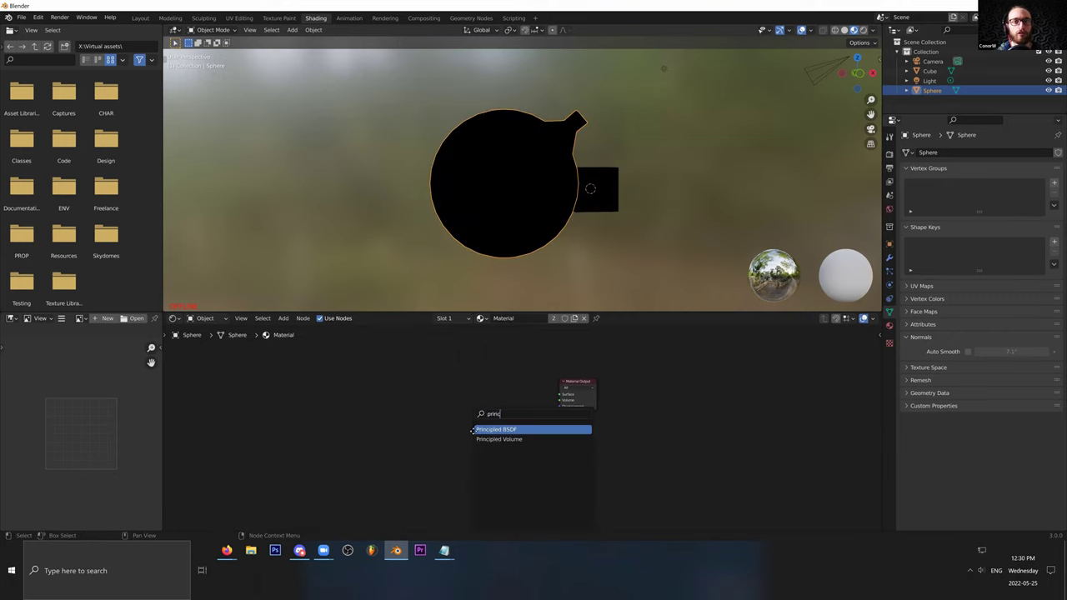
click(472, 430)
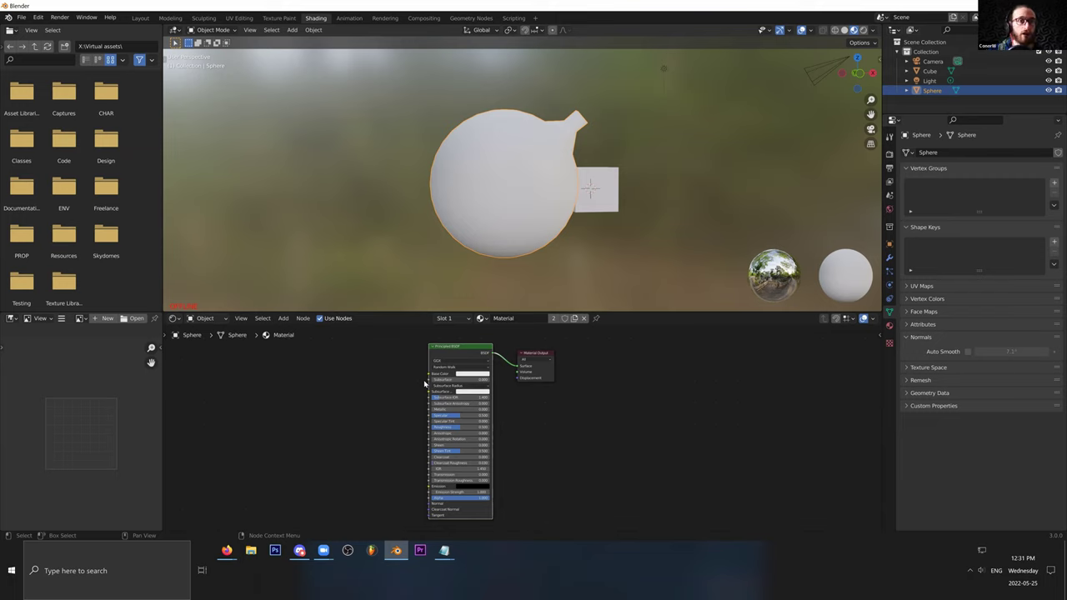
drag(460, 354, 451, 357)
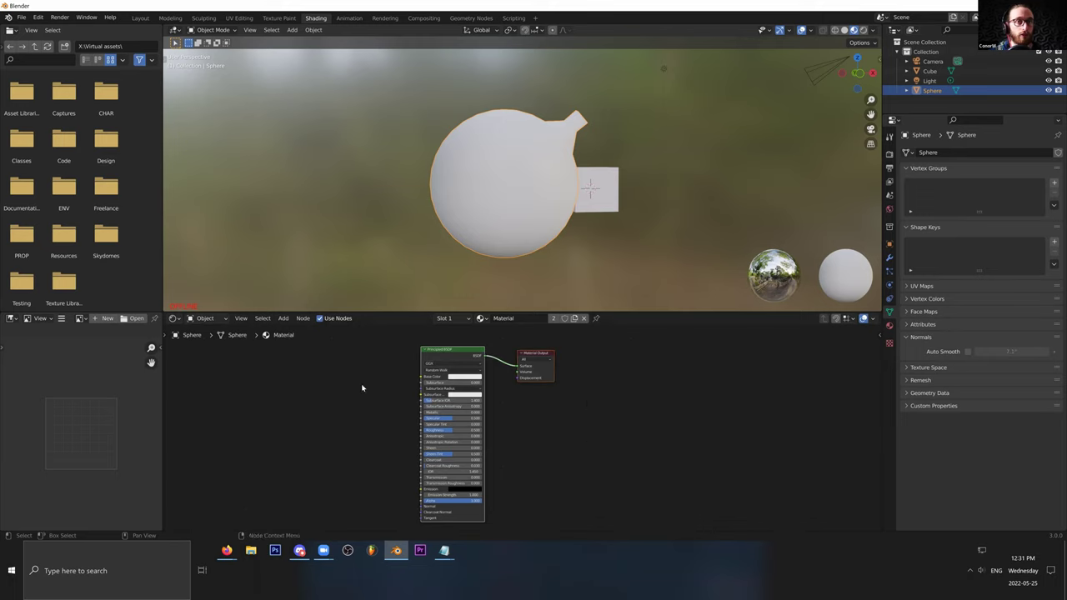
Step: Switch the viewport to Rendered shading and open the render properties
middle_drag(648, 226, 590, 249)
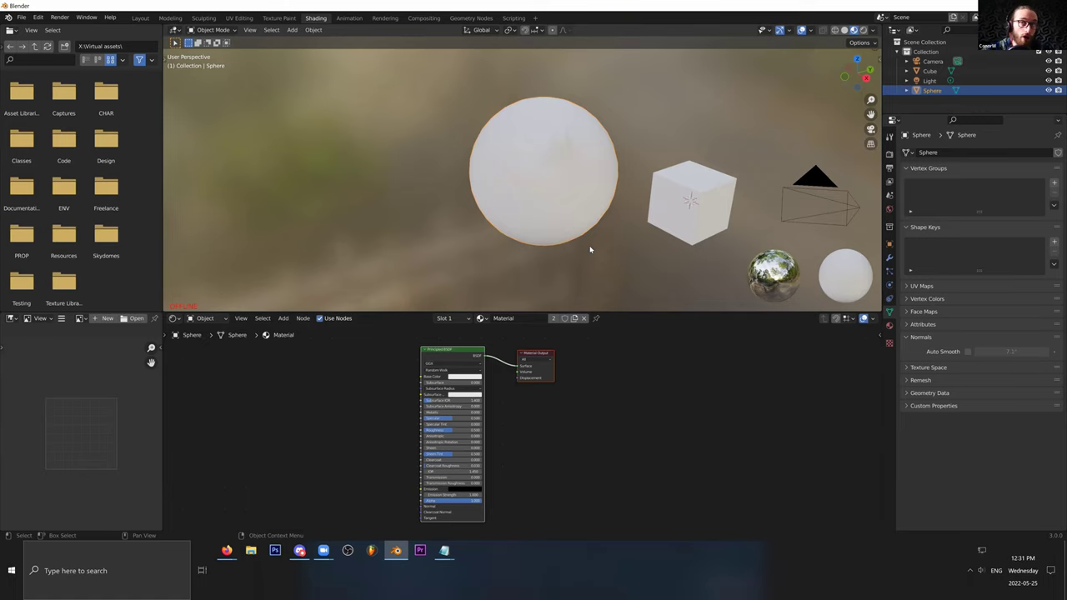
middle_drag(590, 249, 638, 247)
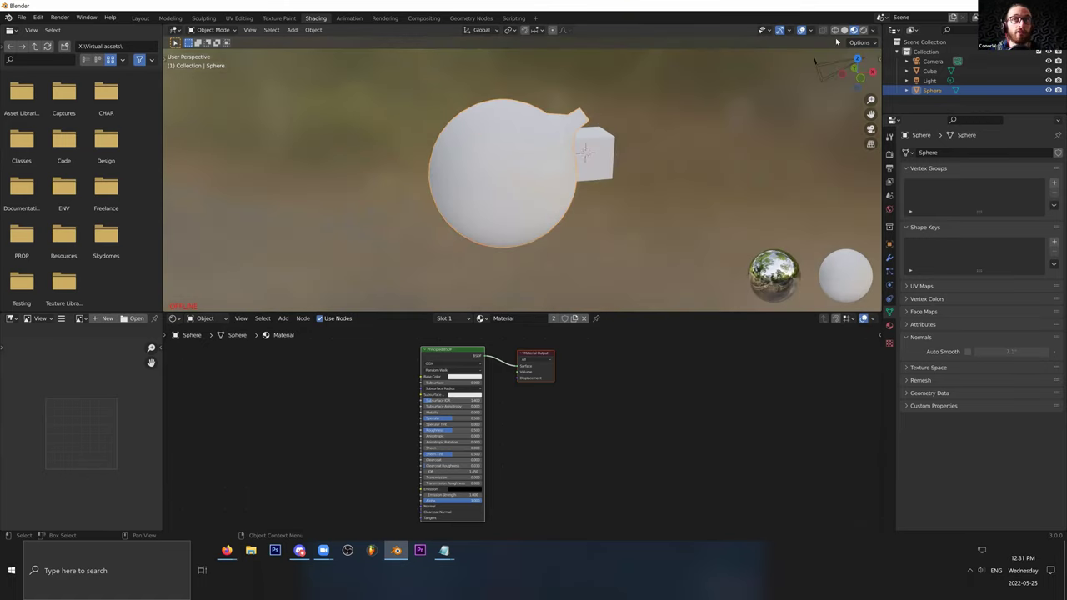
click(864, 32)
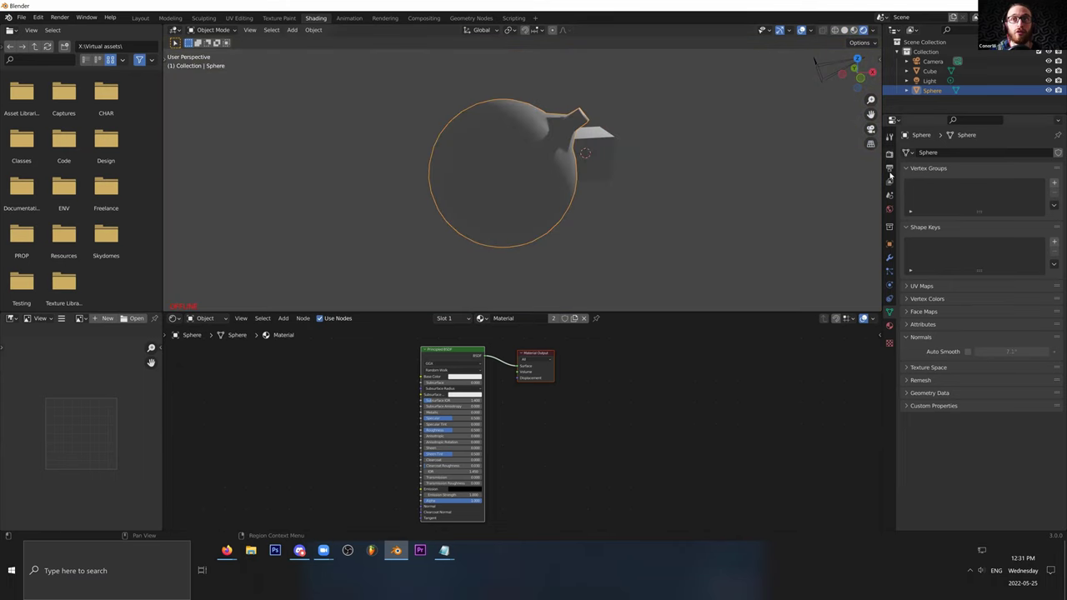
click(890, 154)
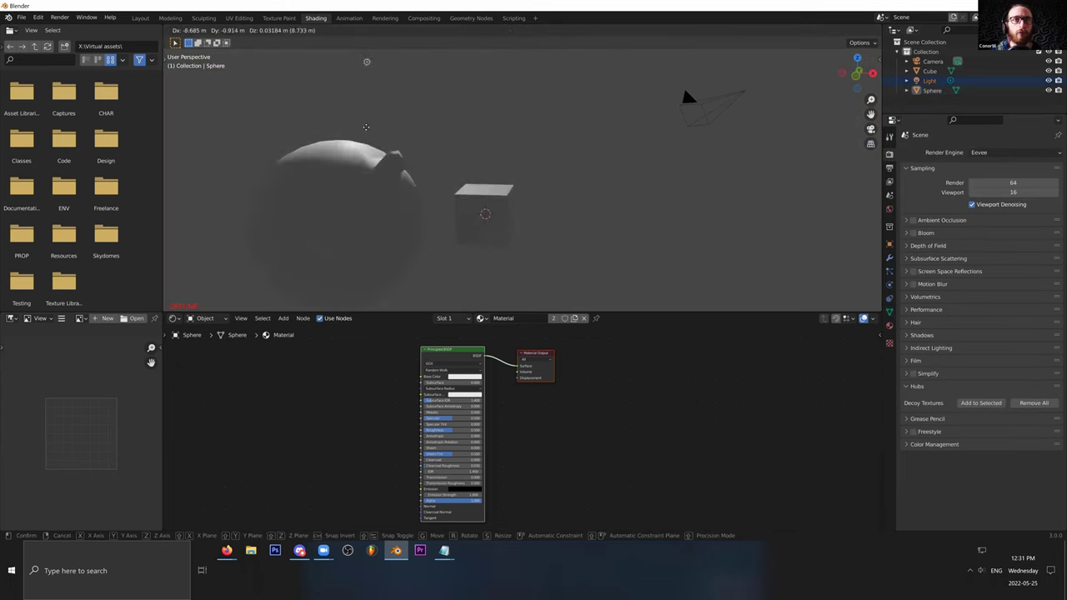
Step: Reposition the light so that it illuminates the sphere and the cube
click(451, 206)
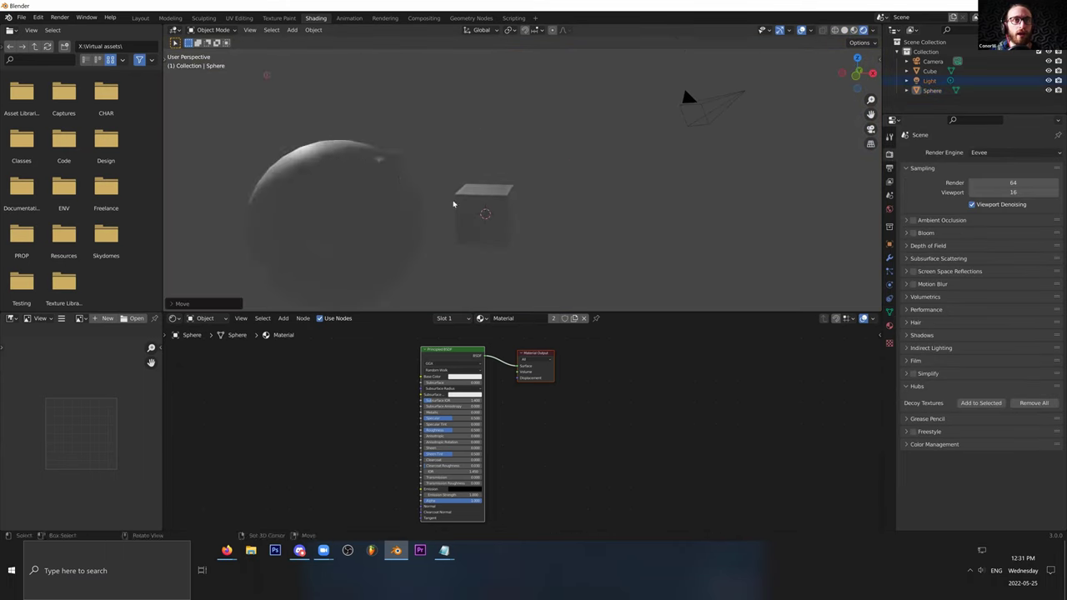
scroll(557, 262, down, 3)
middle_drag(453, 205, 490, 139)
key(g)
click(683, 36)
Step: Switch the Render Engine to Cycles for comparison and return it to Eevee
middle_drag(607, 128, 375, 54)
click(1021, 155)
click(987, 175)
middle_drag(600, 158, 599, 115)
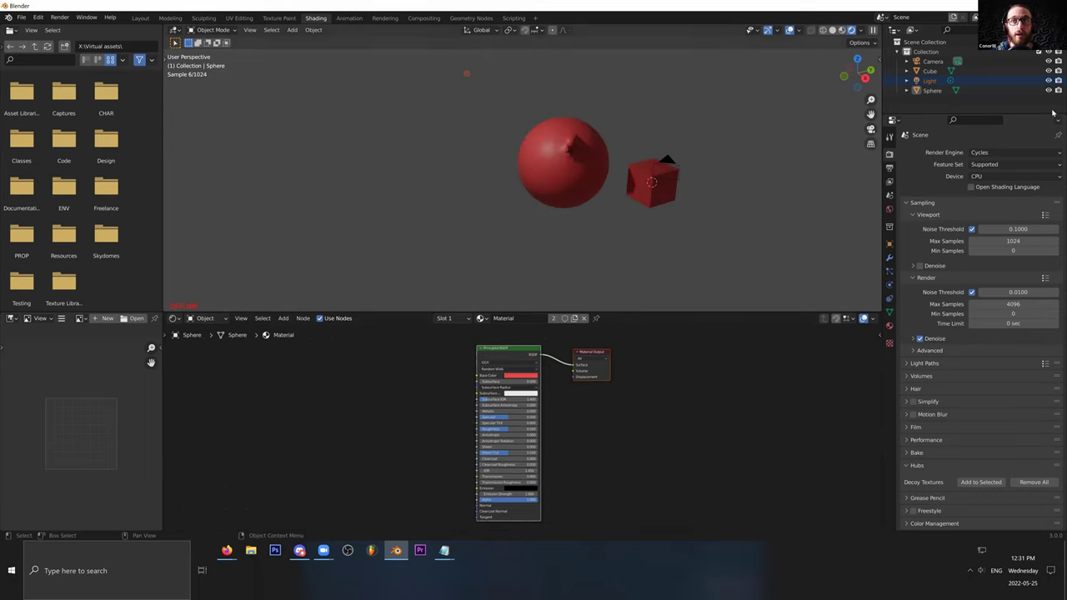
click(980, 155)
click(982, 165)
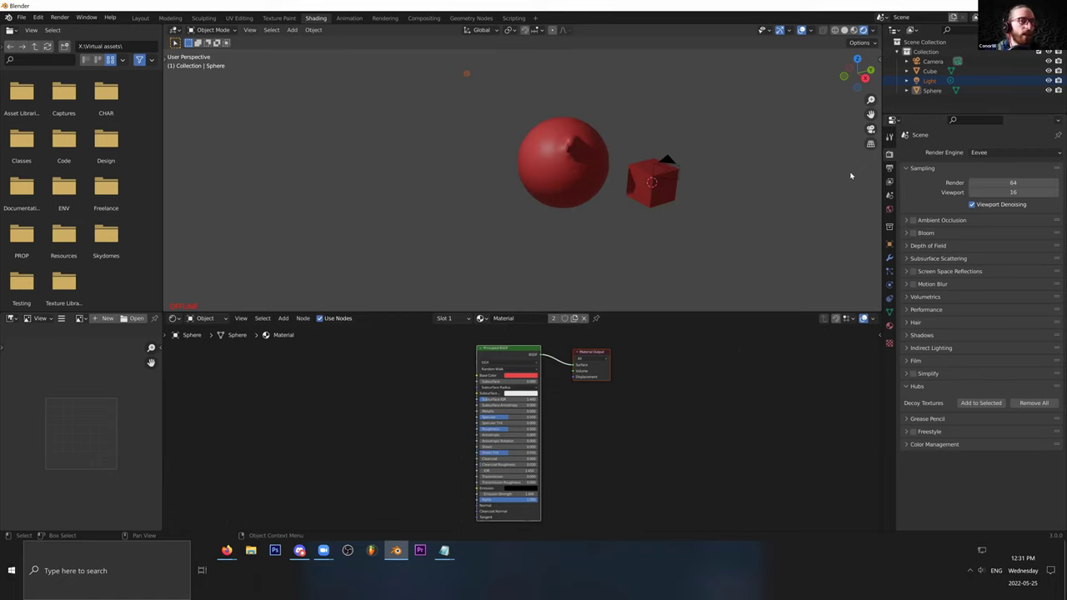
middle_drag(572, 158, 570, 140)
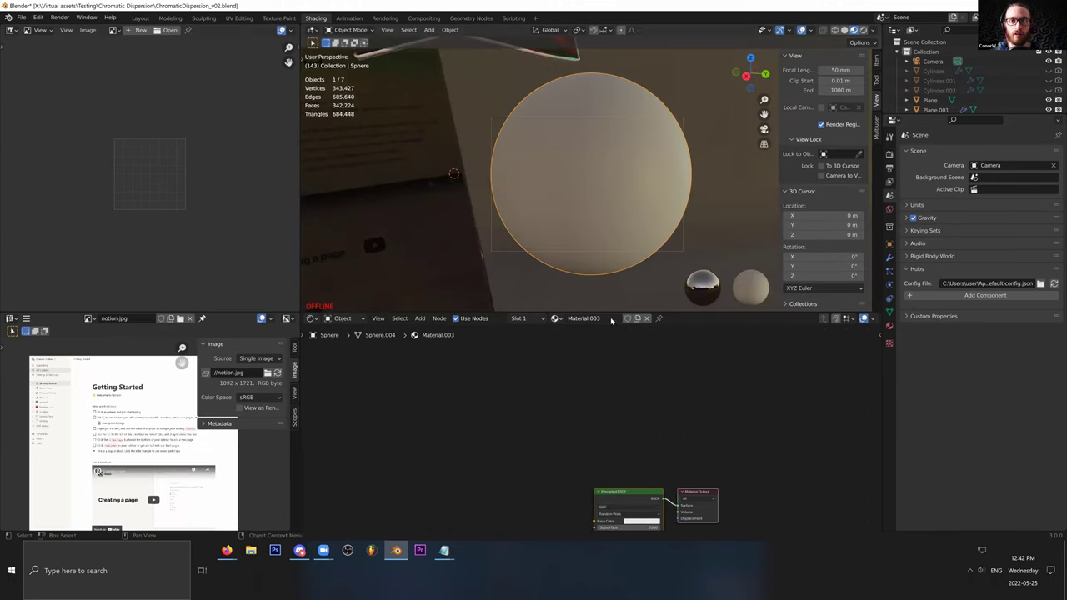
Step: Rename the sphere's Material.003 as Sphere_MAT and frame its nodes
click(611, 319)
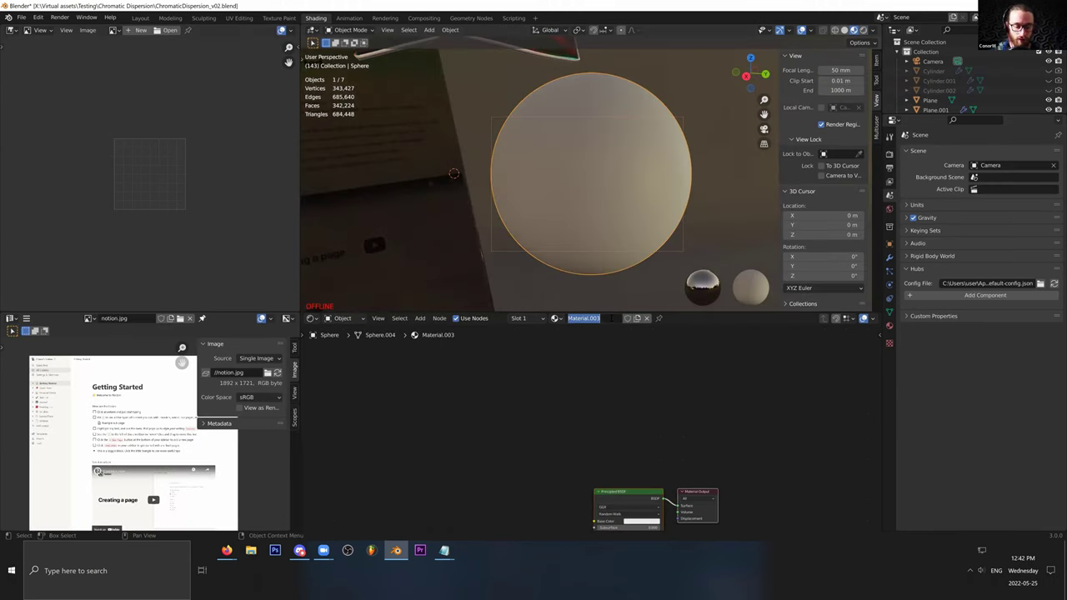
text(Sphere_MAT)
key(Return)
key(Home)
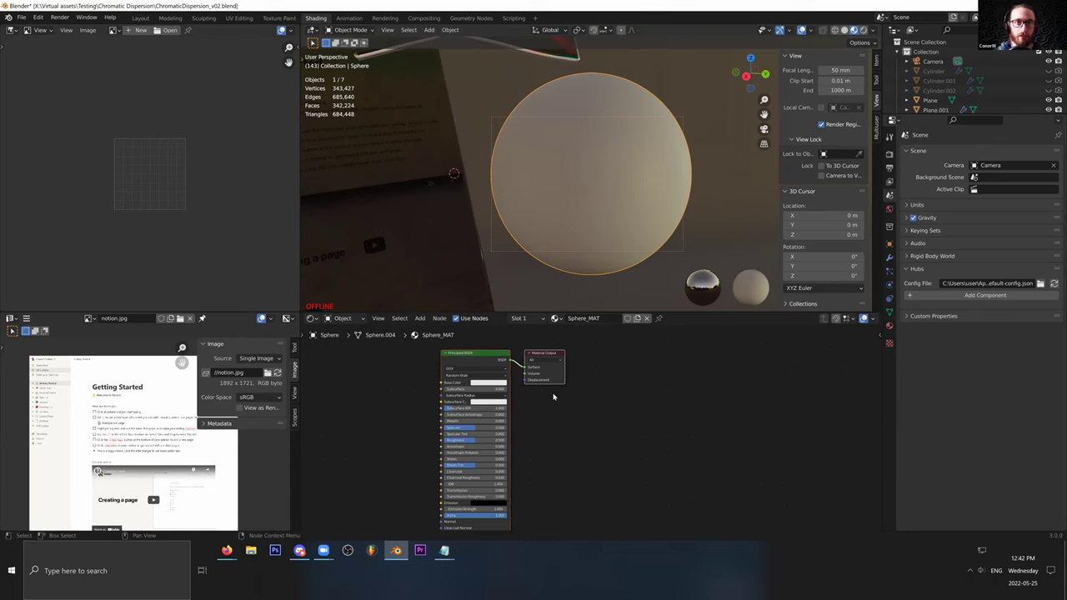
Step: Consult the node list in Notepad, and add a Texture Coordinate node beside the Principled BSDF in Blender
key(alt+Tab)
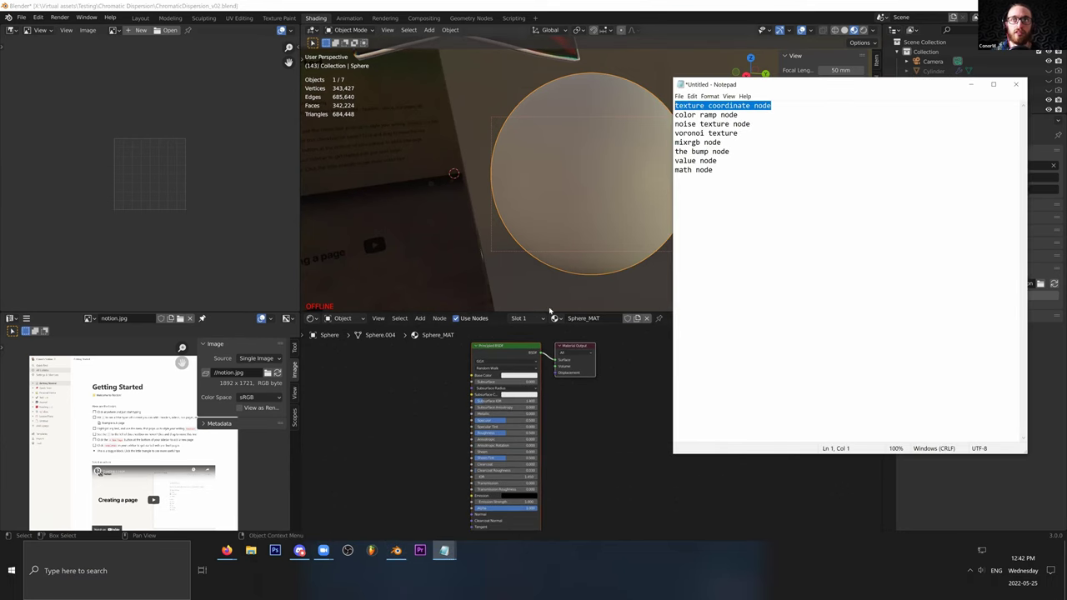
key(alt+Tab)
middle_drag(453, 414, 496, 426)
key(shift+a)
key(shift+a)
text(stexture coo)
key(Return)
click(379, 388)
middle_drag(379, 389, 444, 384)
drag(444, 384, 413, 389)
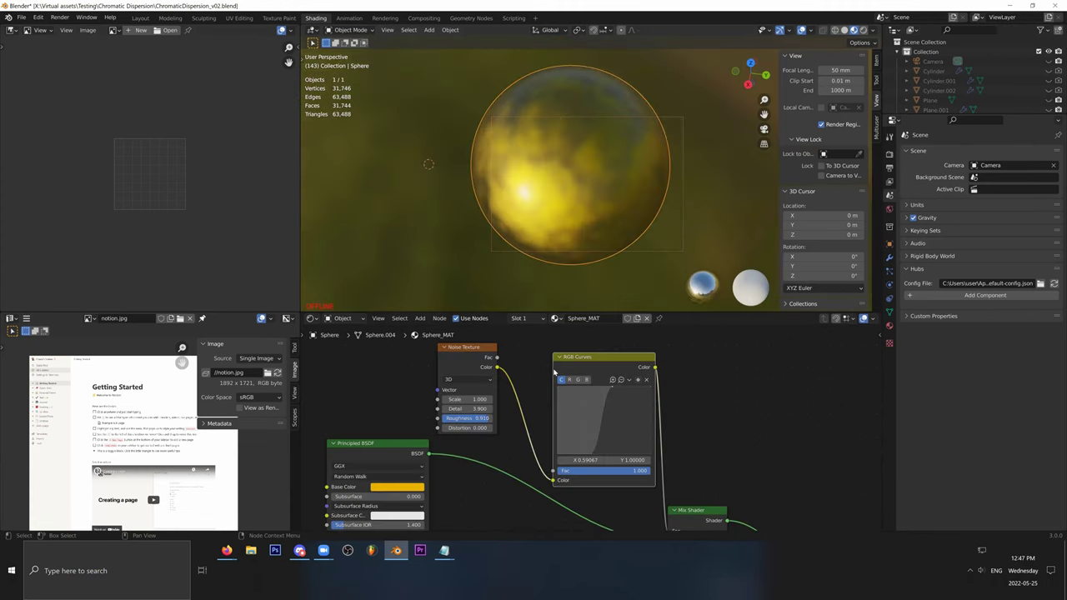
Step: Move the Noise Texture and RGB Curves nodes further above the Principled BSDF and Mix Shader nodes
scroll(600, 408, down, 2)
scroll(708, 422, down, 1)
middle_drag(708, 427, 712, 361)
mouse_move(706, 406)
middle_down()
mouse_move(725, 381)
mouse_move(723, 396)
middle_up()
scroll(724, 375, down, 2)
drag(618, 364, 621, 356)
drag(553, 356, 524, 345)
drag(610, 352, 602, 341)
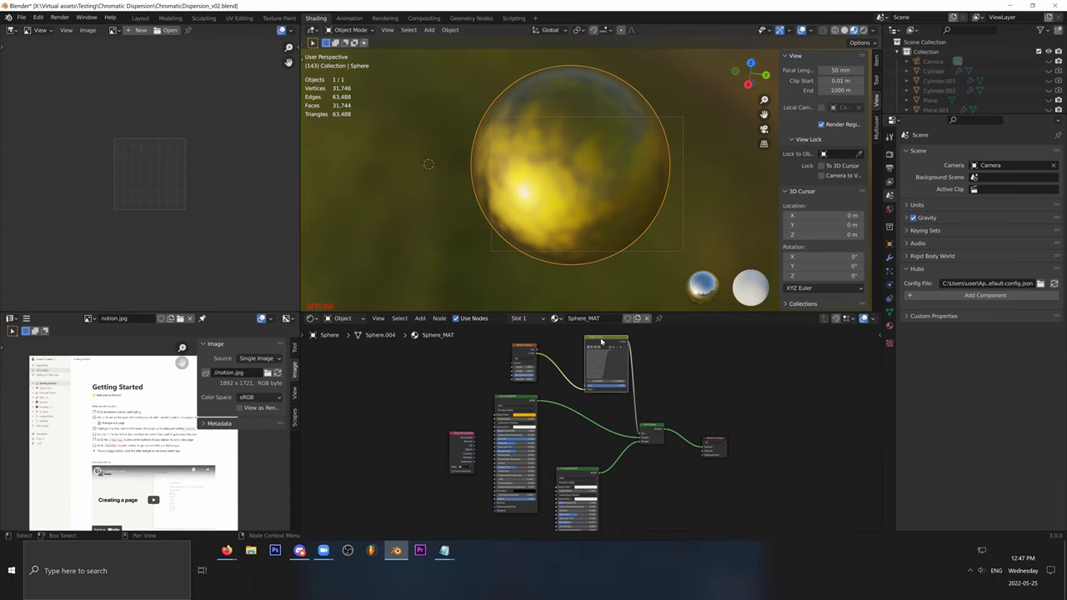
Step: Reposition the Mix Shader and Material Output nodes closer together and slightly higher in the node tree
scroll(705, 385, up, 2)
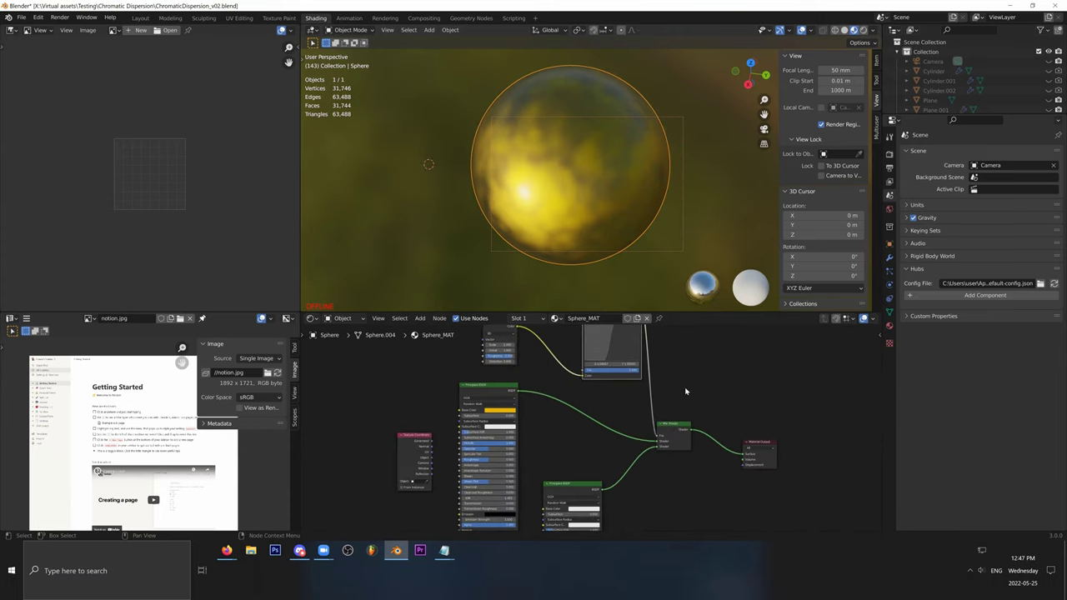
drag(684, 422, 699, 411)
middle_drag(762, 422, 712, 418)
drag(712, 438, 716, 415)
drag(642, 409, 664, 402)
Step: Move the Texture Coordinate node up beside the input side of the Noise Texture node
middle_drag(390, 409, 470, 444)
drag(448, 469, 420, 377)
middle_drag(499, 372, 464, 406)
scroll(464, 405, up, 4)
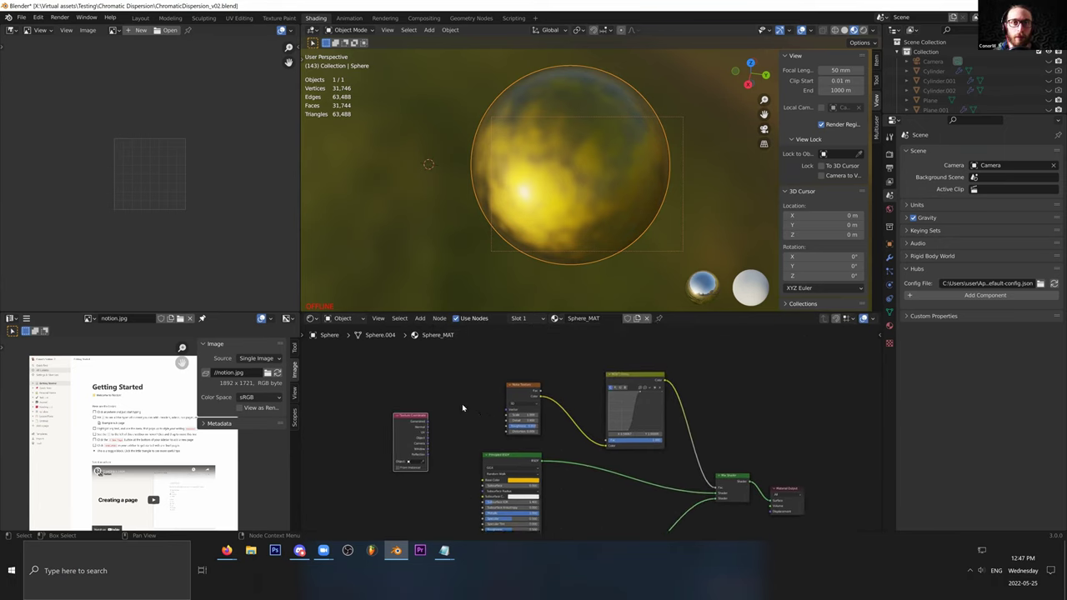
drag(359, 406, 377, 390)
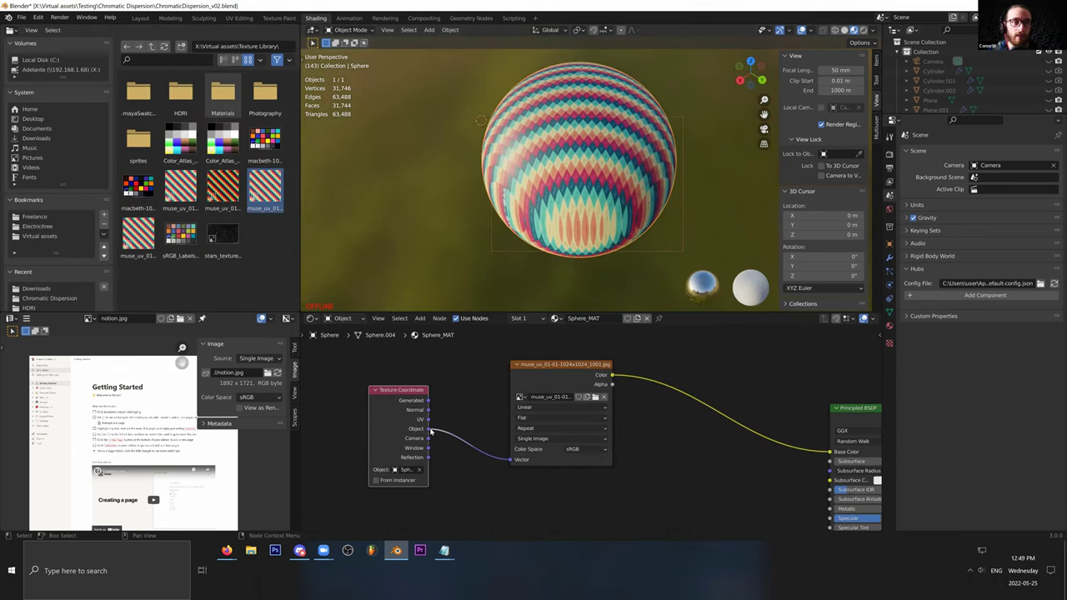
Step: Try the Texture Coordinate node's Camera and Normal outputs one after the other as the image texture's Vector input
drag(429, 438, 510, 459)
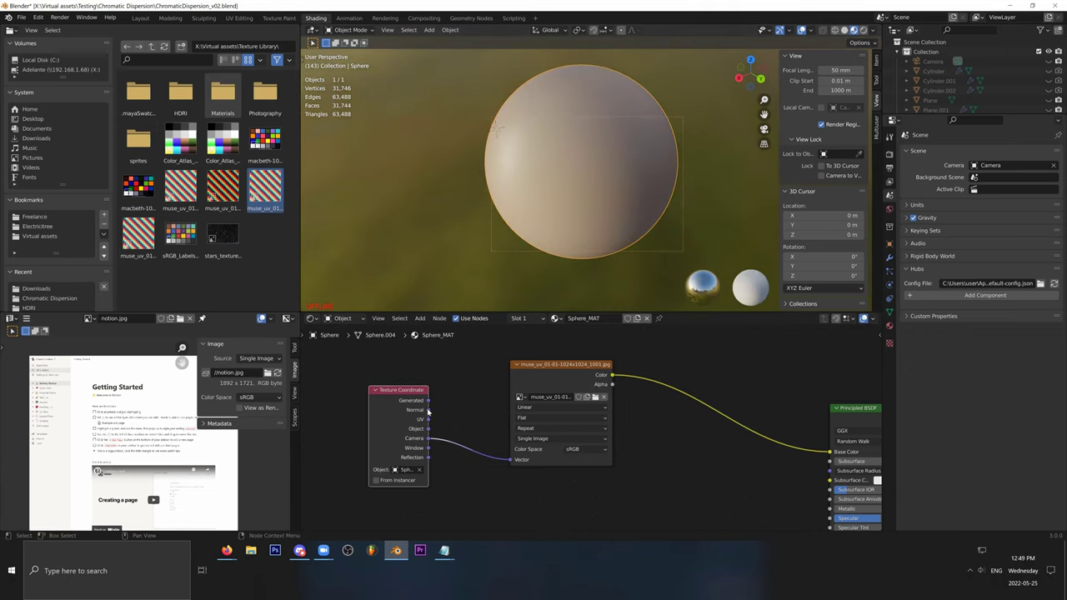
drag(429, 410, 511, 460)
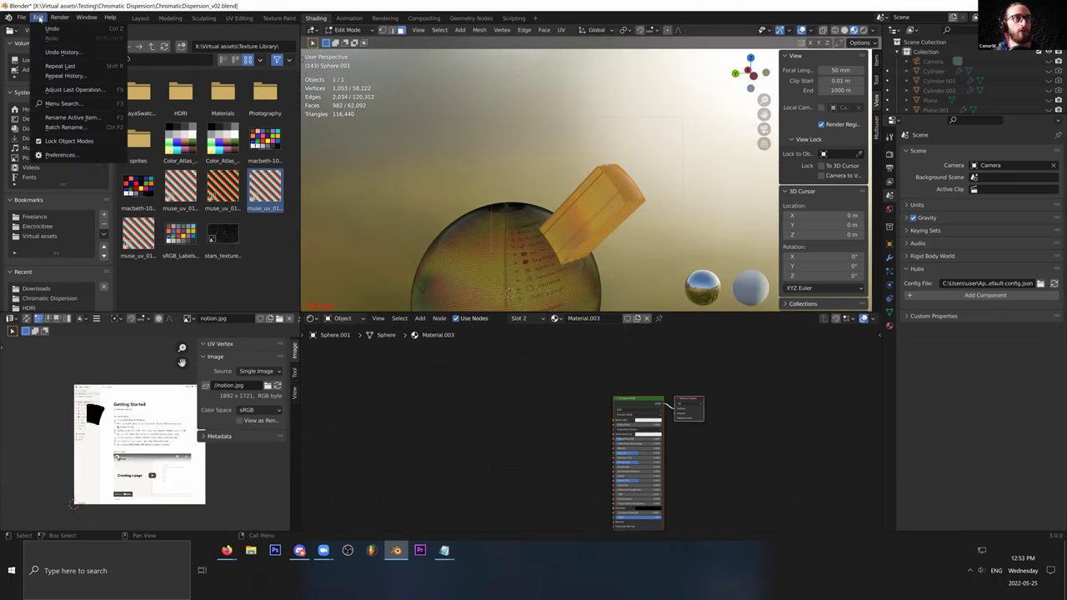
Step: Search the add-on preferences for "material" and look over the details of the Material Utilities add-on
click(60, 155)
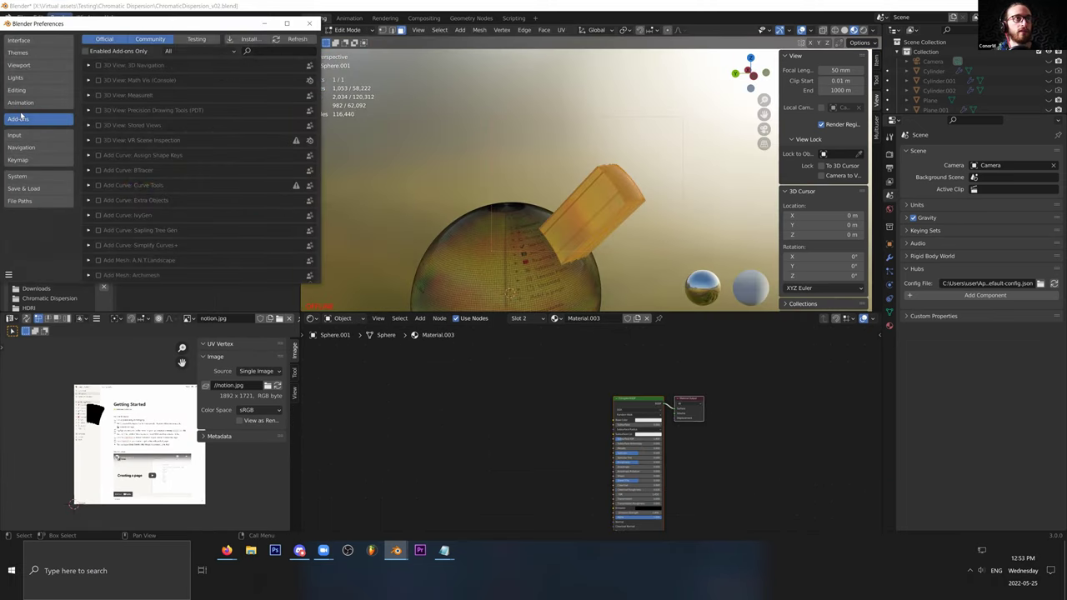
click(265, 51)
text(material)
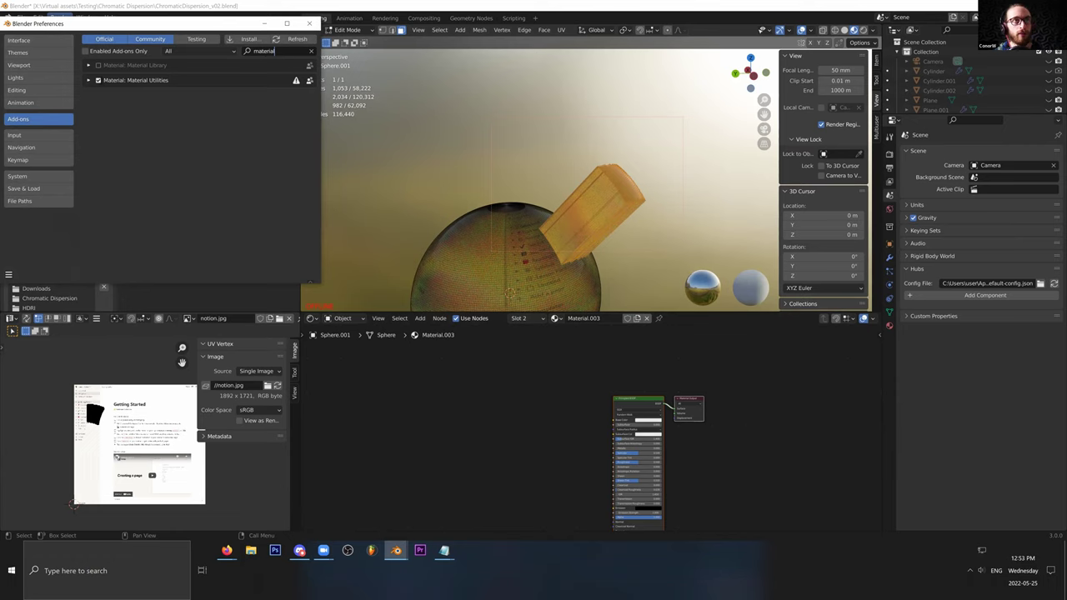
click(87, 81)
click(88, 80)
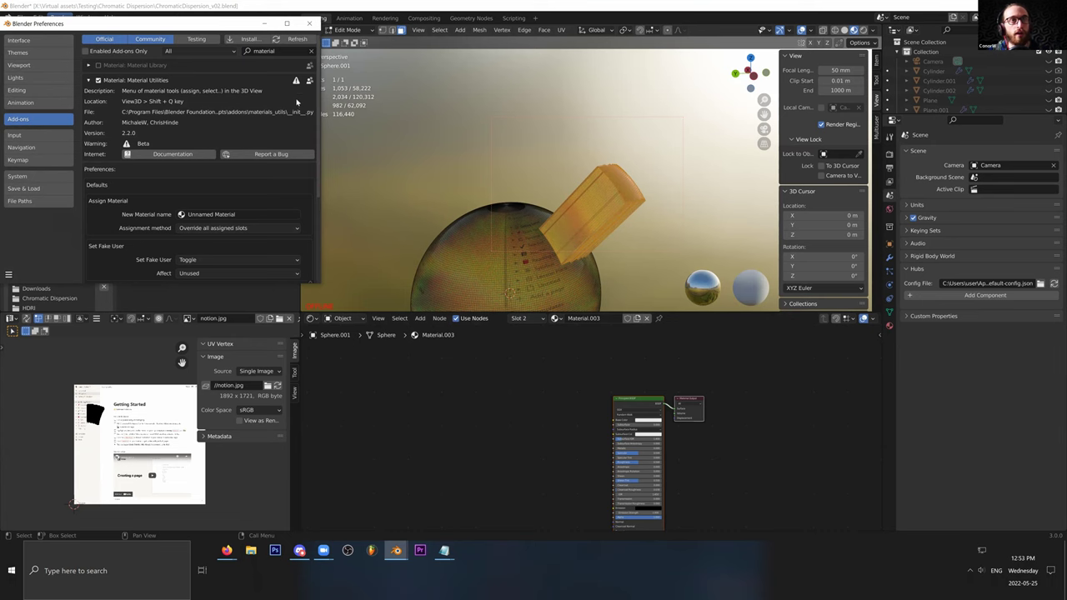
click(311, 23)
Step: Remove the unused material slots from Sphere.001 with Clean Material Slots from Material Utilities
shift+middle_drag(535, 180, 494, 148)
key(shift+q)
click(475, 199)
key(shift+q)
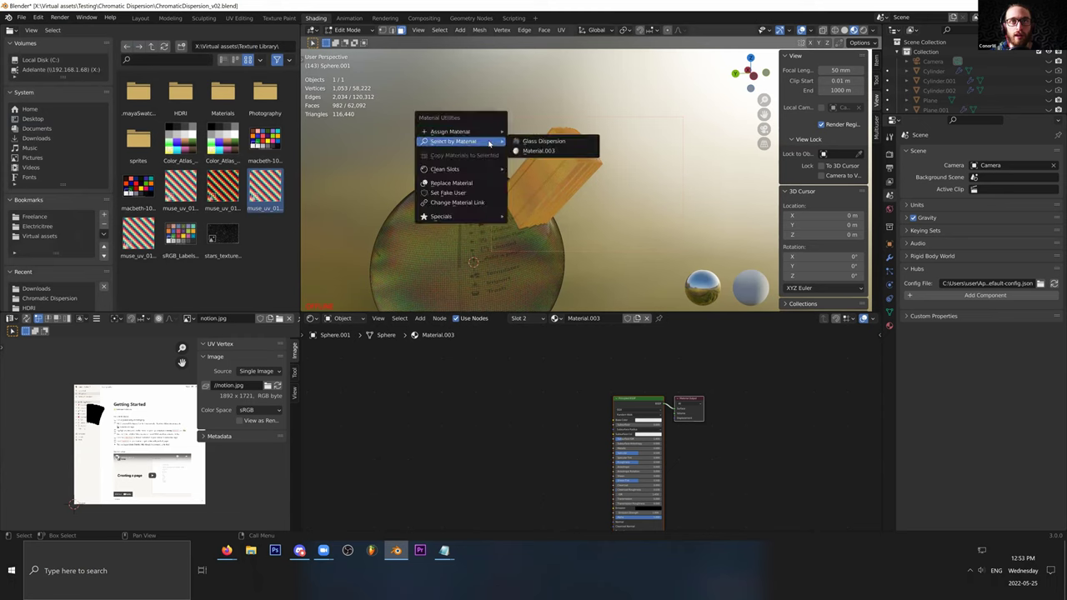
mouse_move(492, 133)
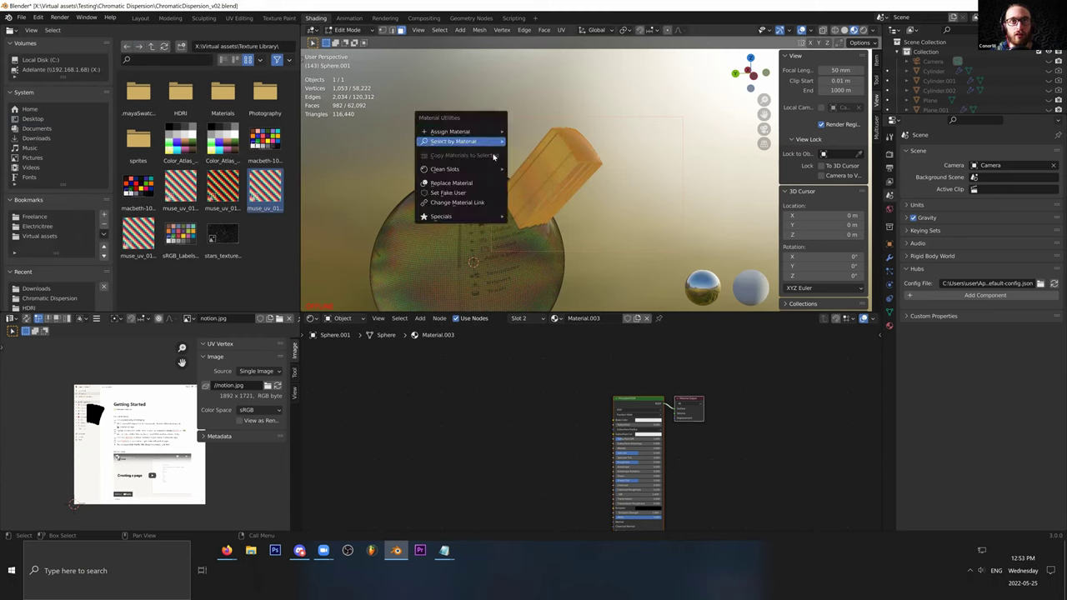
mouse_move(493, 169)
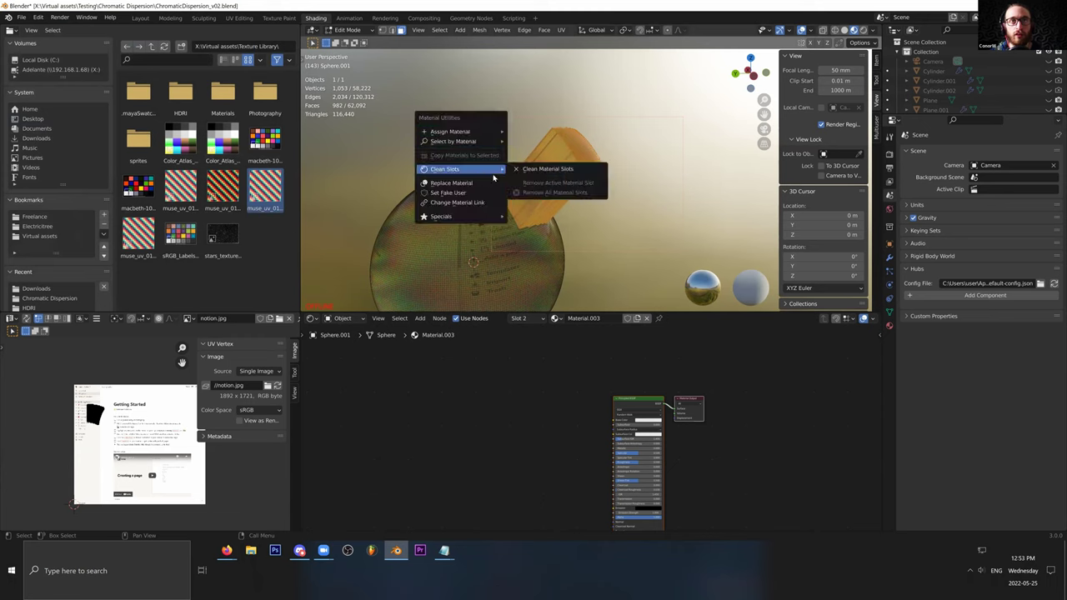
click(548, 169)
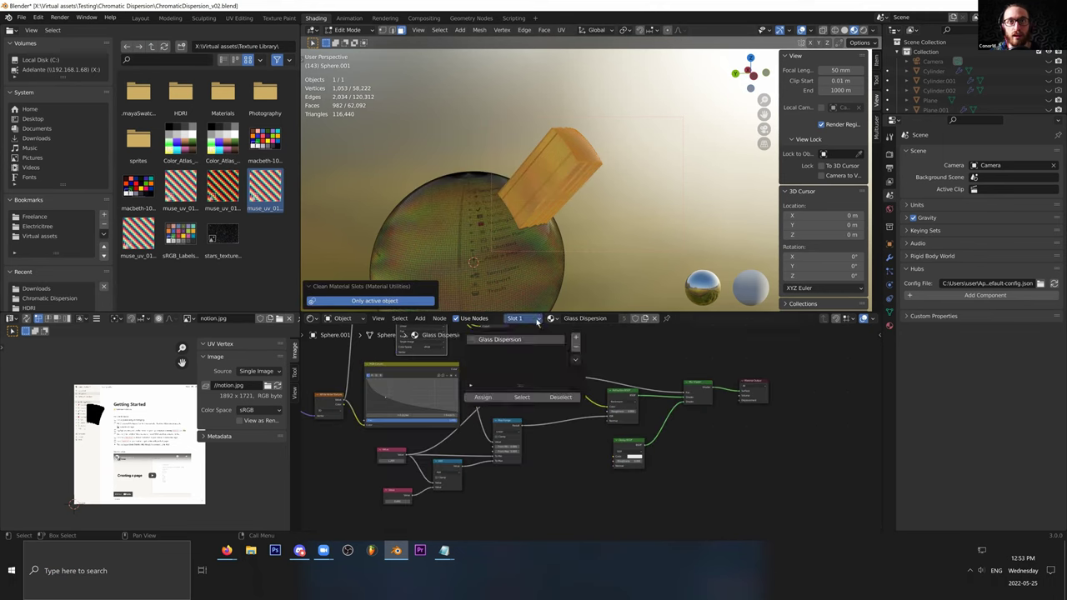
Step: Use Material Utilities to assign Sphere_MAT and, after it, a new material to the selected faces of the protruding block
key(shift+q)
mouse_move(550, 180)
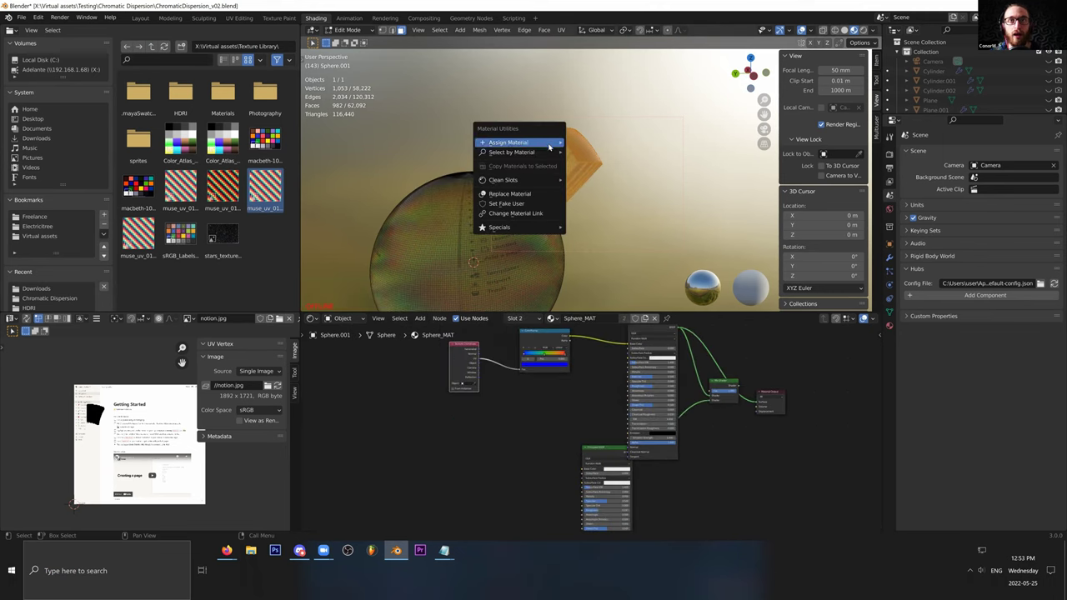
mouse_move(548, 147)
click(593, 151)
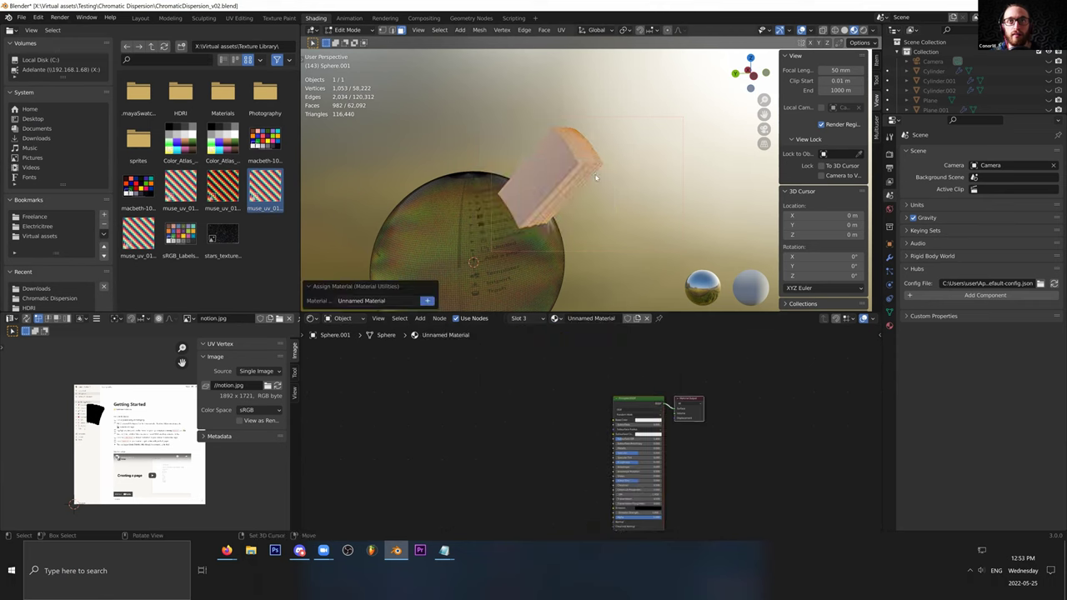
Step: Leave Edit Mode and set the Unnamed Material's Base Color to pink
mouse_move(589, 157)
middle_down()
mouse_move(526, 159)
mouse_move(608, 155)
middle_up()
key(Tab)
scroll(558, 181, up, 2)
middle_drag(557, 181, 612, 166)
click(648, 420)
click(653, 384)
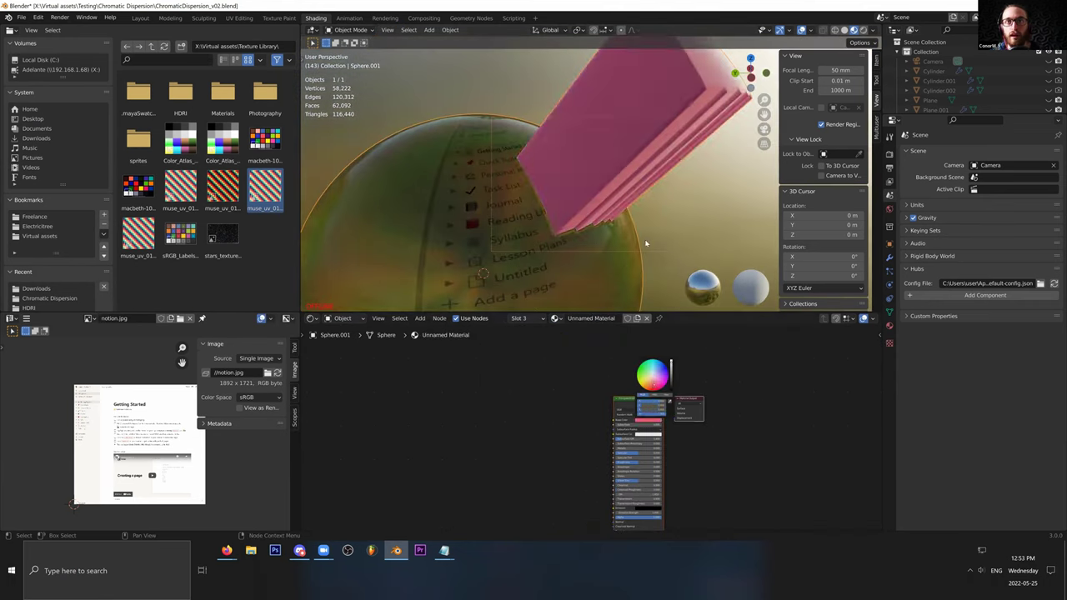
Step: Select the sphere object and remove Sphere_MAT from its material slots
click(665, 198)
middle_drag(664, 199, 565, 176)
scroll(652, 195, down, 5)
click(565, 177)
click(542, 320)
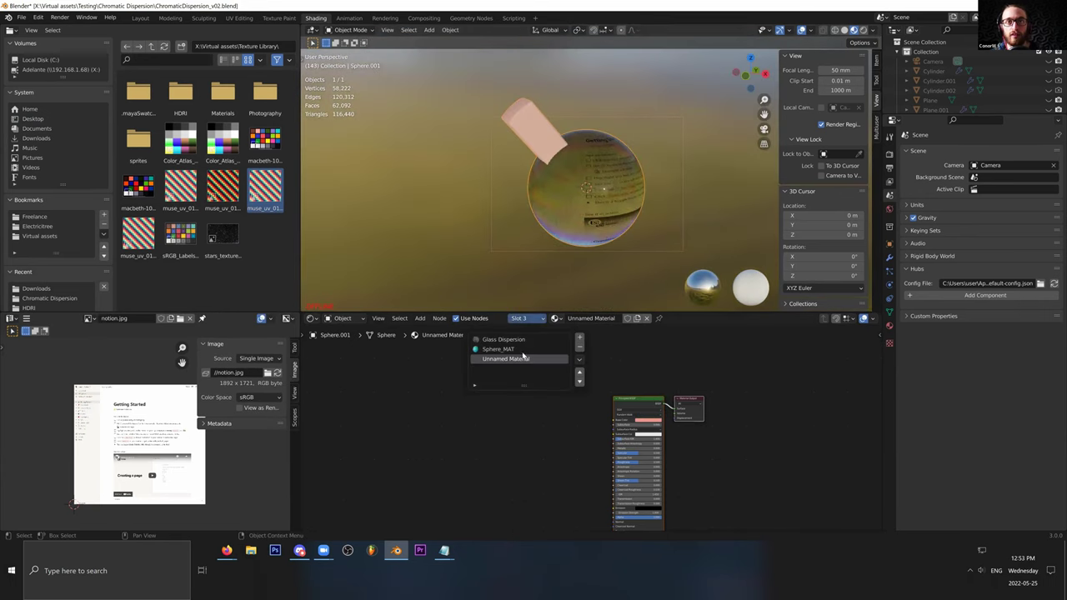
click(500, 350)
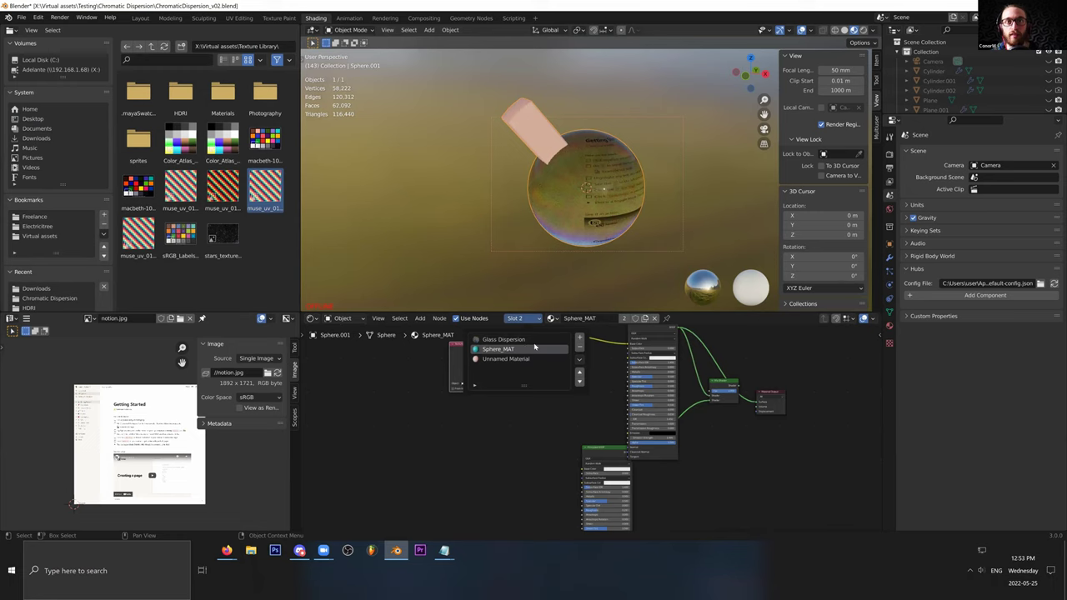
click(580, 349)
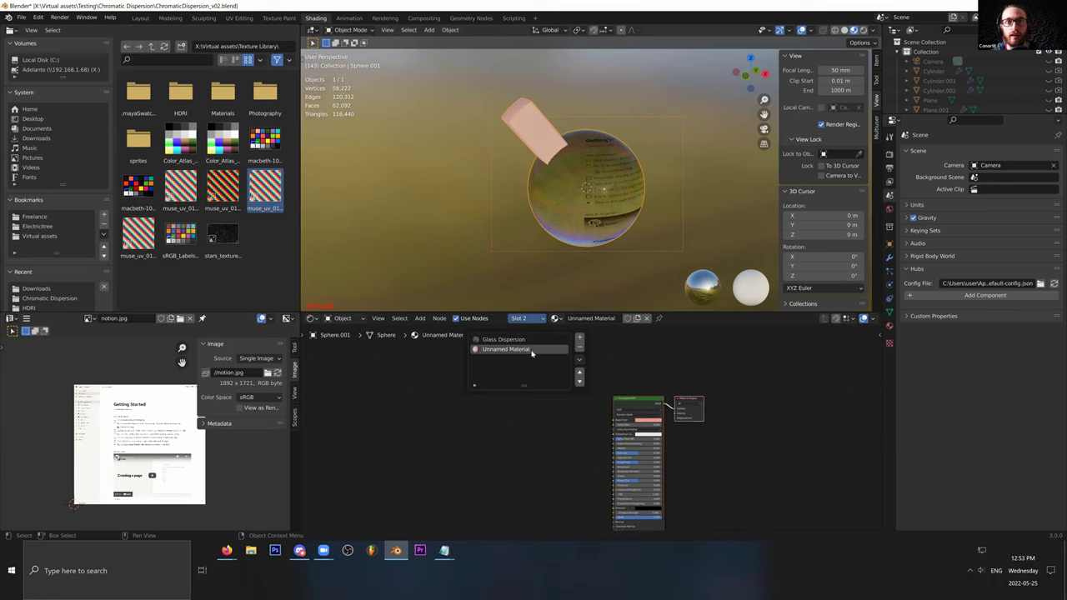
Step: Try removing the Unnamed Material and Glass Dispersion slots one at a time, undoing each removal
click(581, 349)
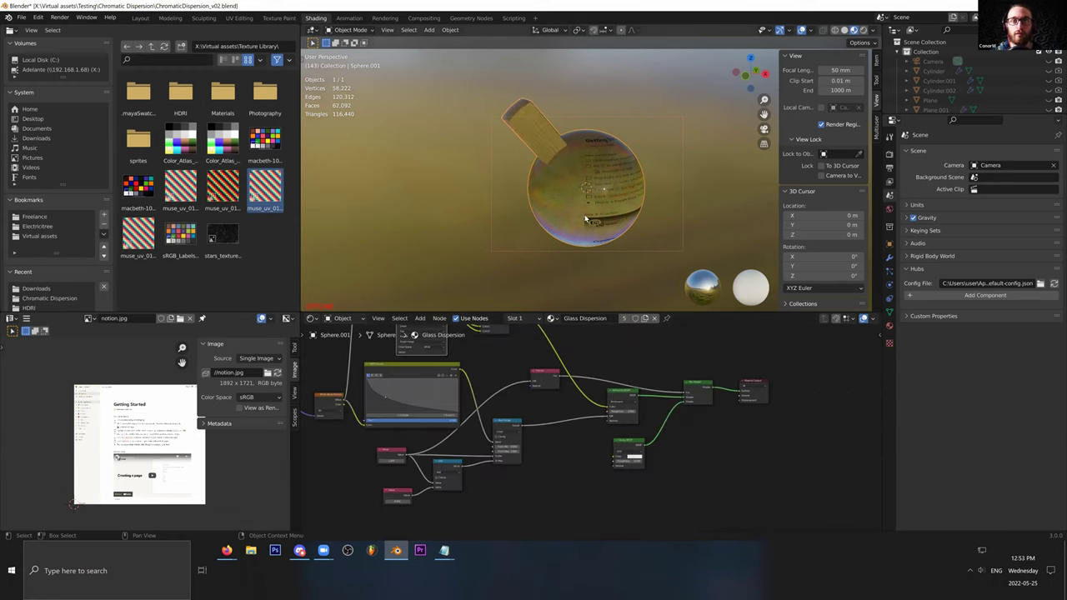
key(ctrl+z)
click(520, 320)
click(505, 339)
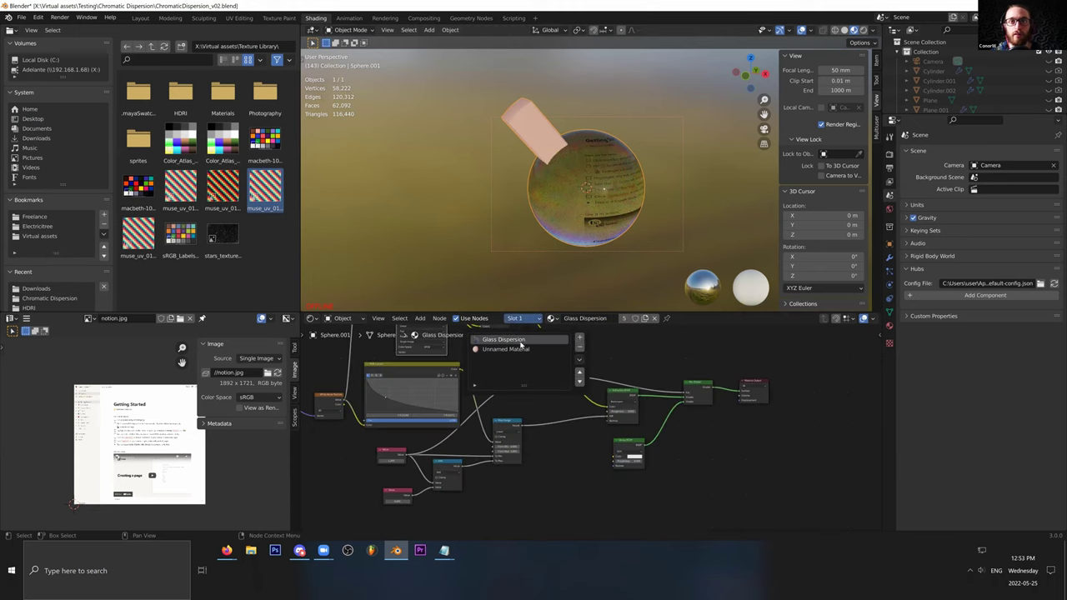
click(580, 349)
middle_drag(675, 165, 614, 325)
key(ctrl+z)
Step: Remove the object's remaining material slots and create a new material for it
click(527, 323)
click(575, 348)
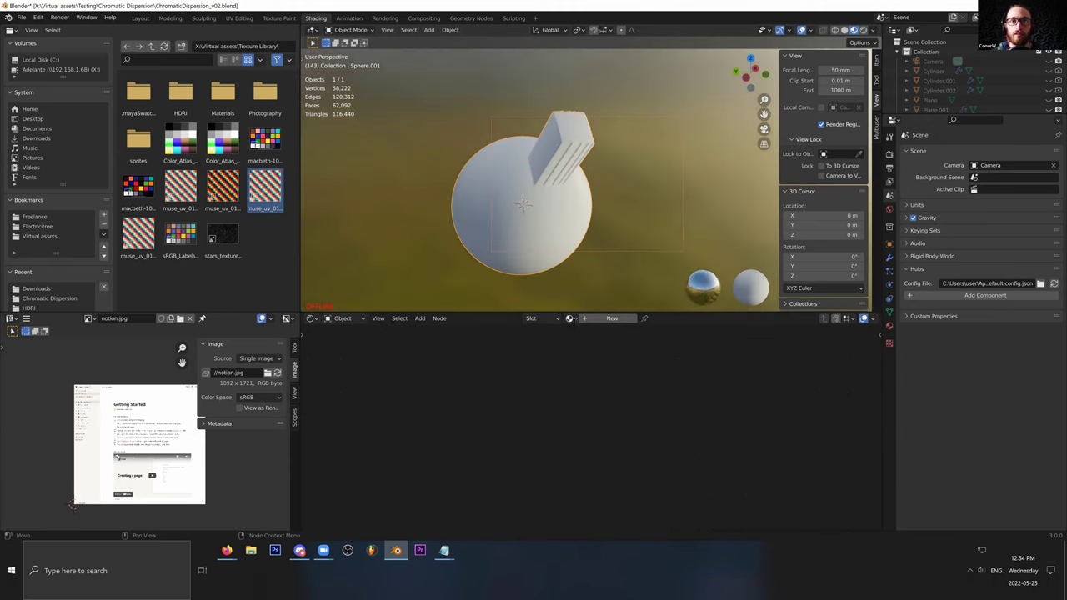
click(570, 318)
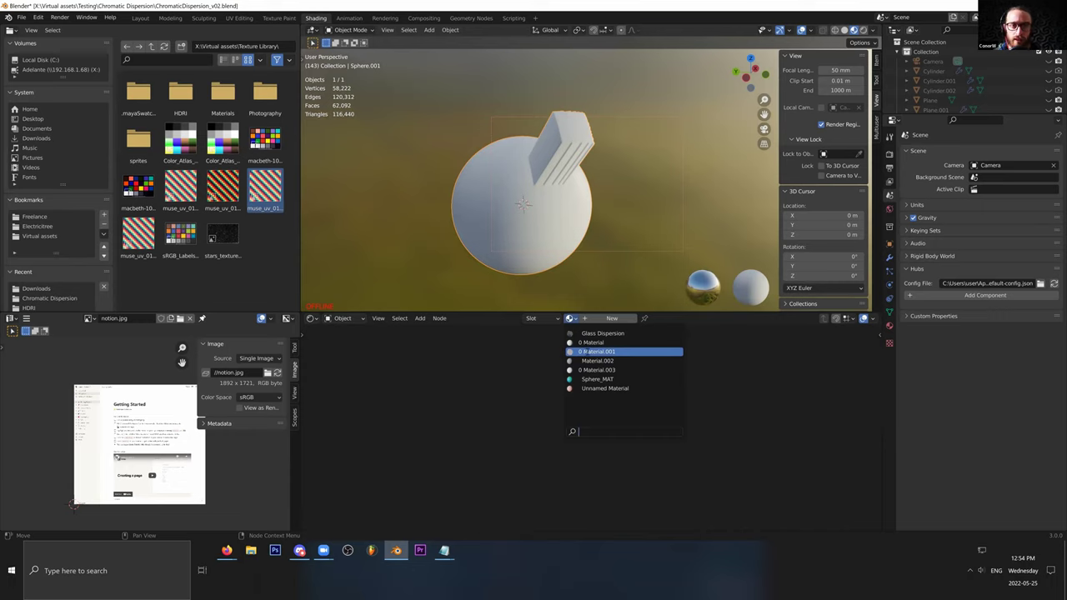
click(606, 320)
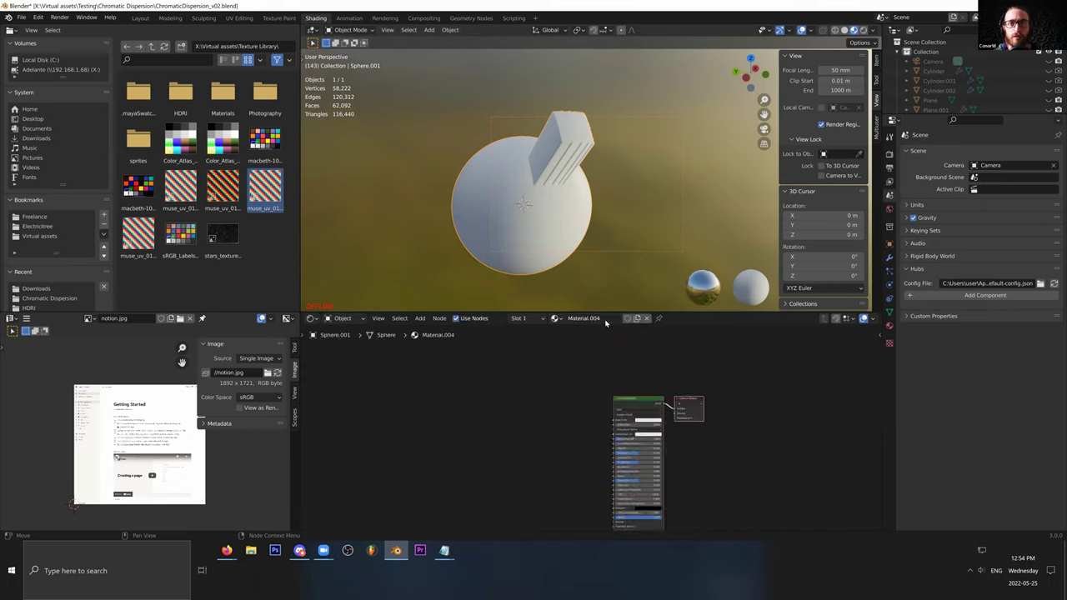
Step: Unlink the new material, create and unlink two more, and check the unused entries in the material list
click(646, 319)
click(596, 322)
click(647, 320)
click(635, 319)
click(647, 319)
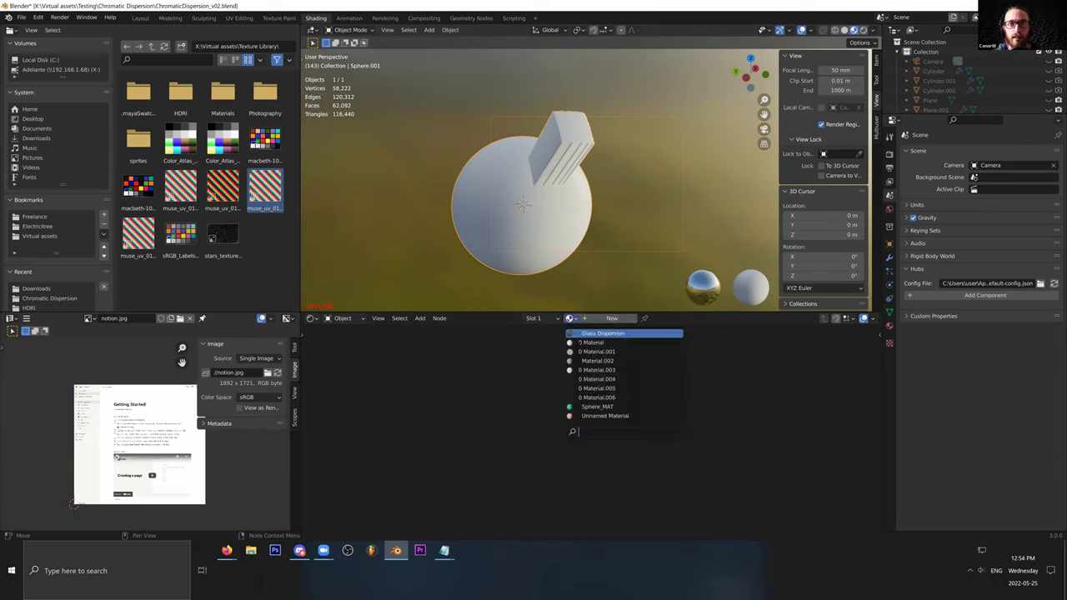
click(570, 319)
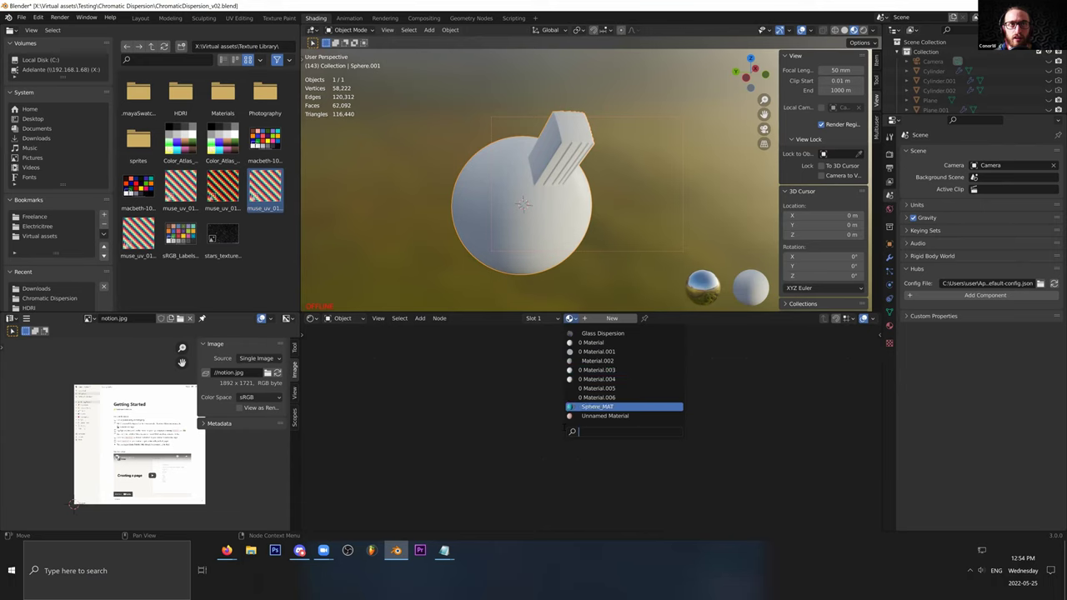
click(431, 394)
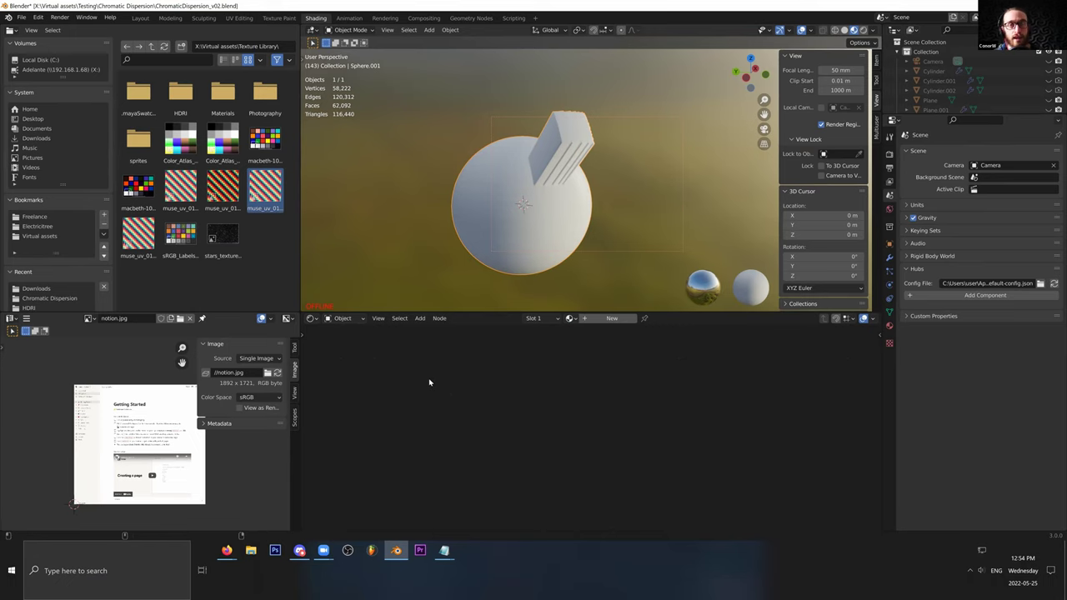
key(ctrl+shift+s)
click(343, 410)
click(343, 411)
click(853, 409)
Step: Open the recent file Episode1_studio lighting_LIVE.blend
middle_drag(505, 179, 389, 173)
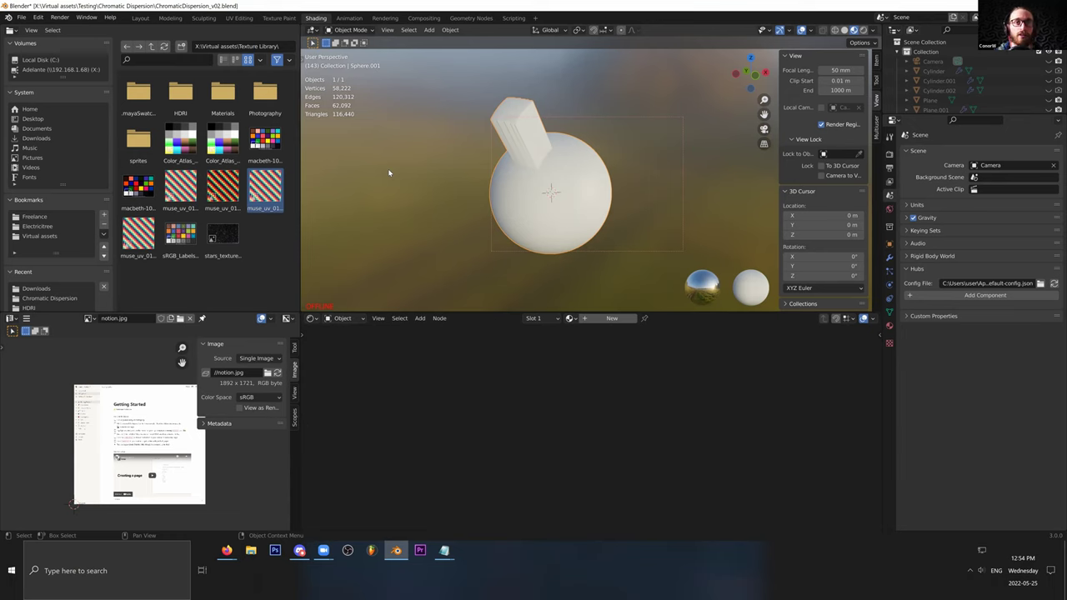
middle_drag(388, 172, 488, 226)
click(21, 17)
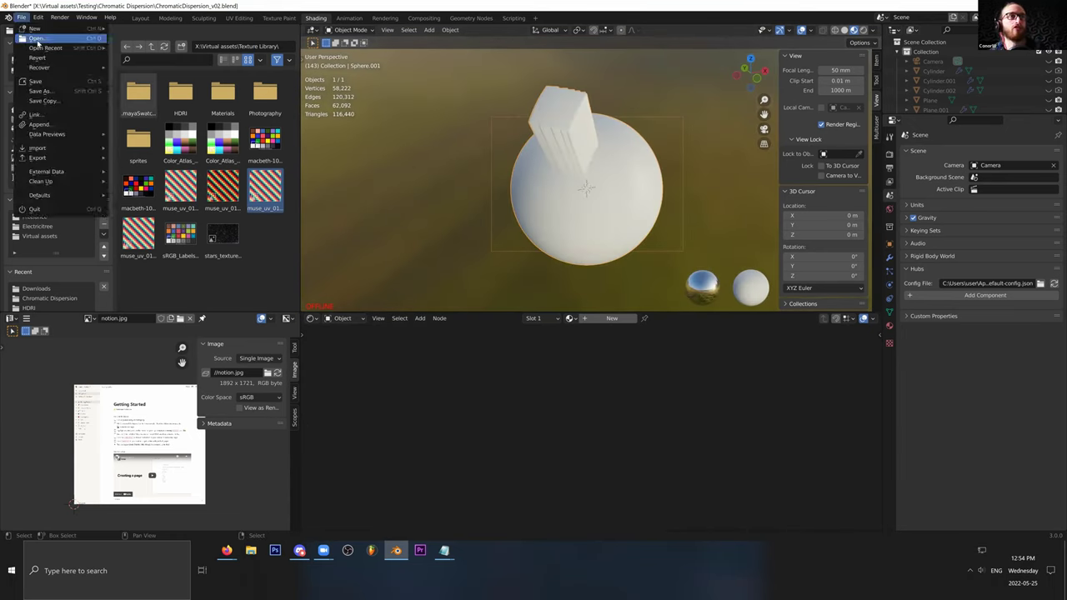
mouse_move(44, 51)
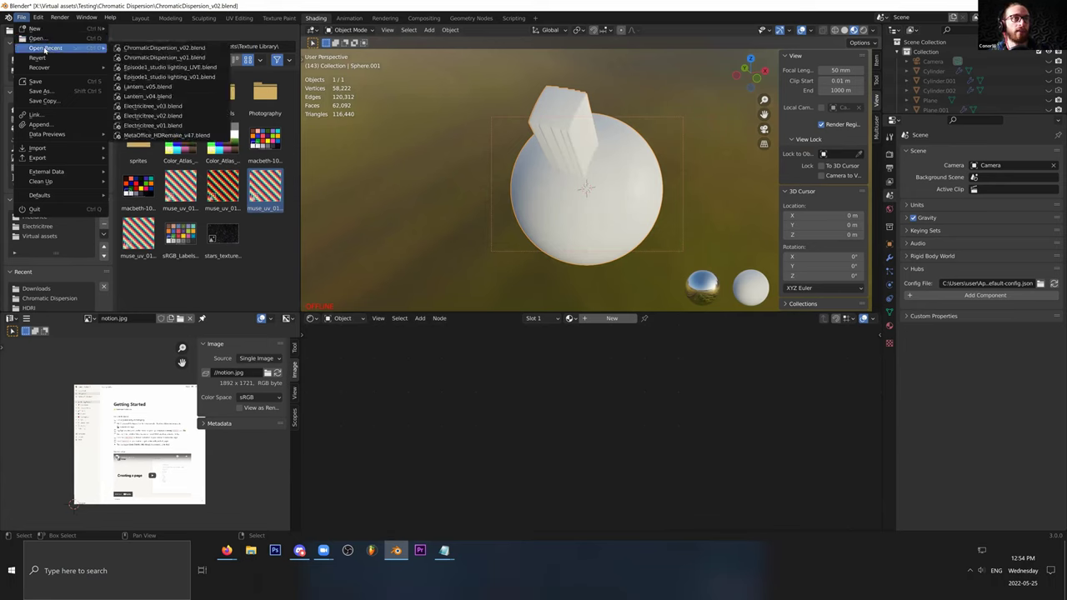
click(169, 66)
click(567, 291)
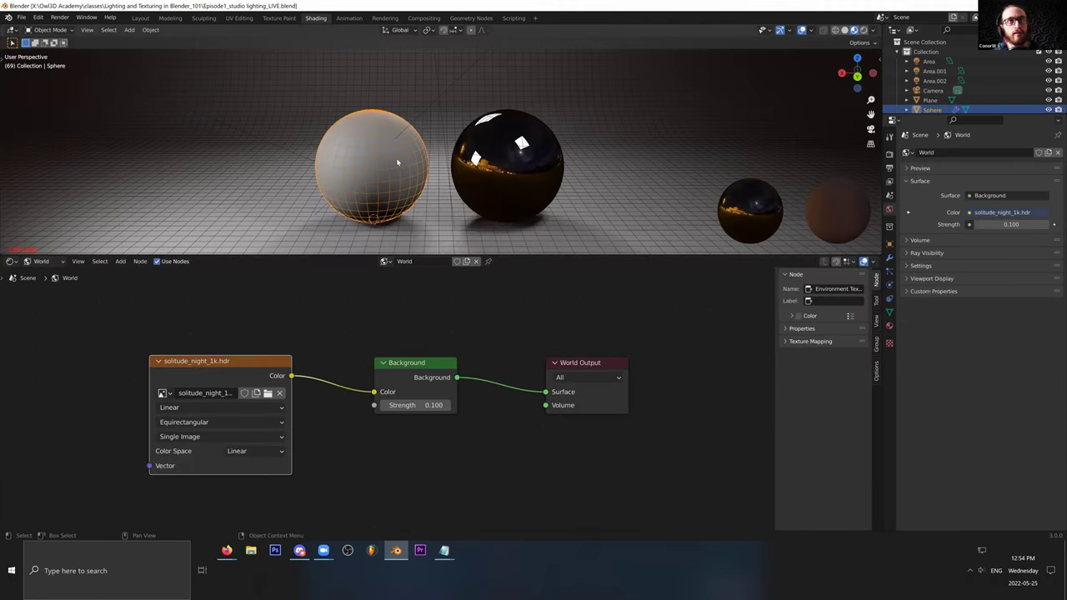
Step: Switch the viewport to Rendered shading and hide the wireframe overlay on the spheres and backdrop
click(810, 30)
click(863, 33)
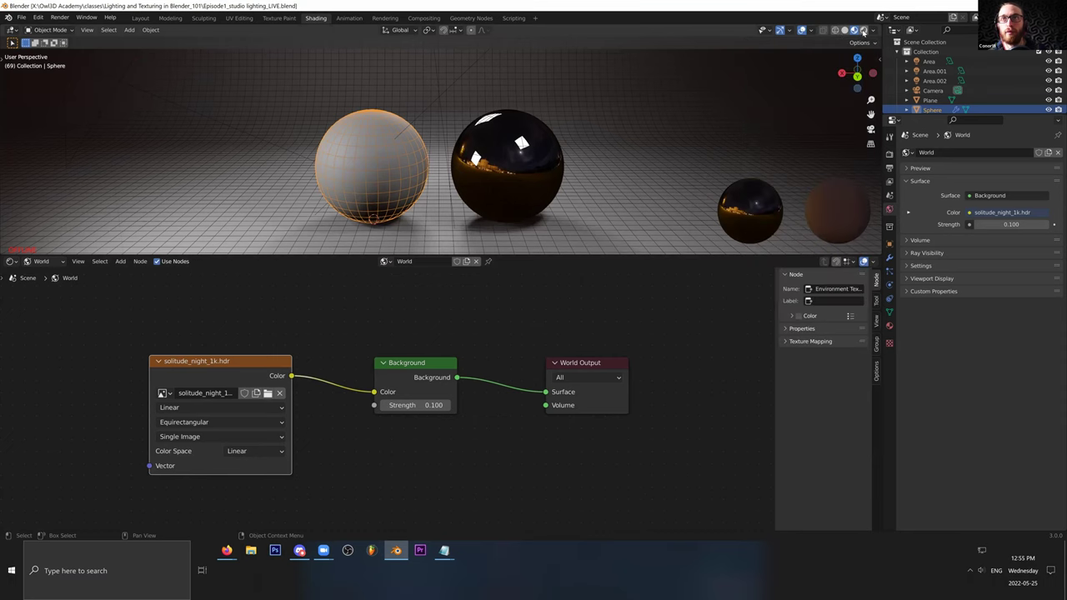
click(863, 30)
click(795, 32)
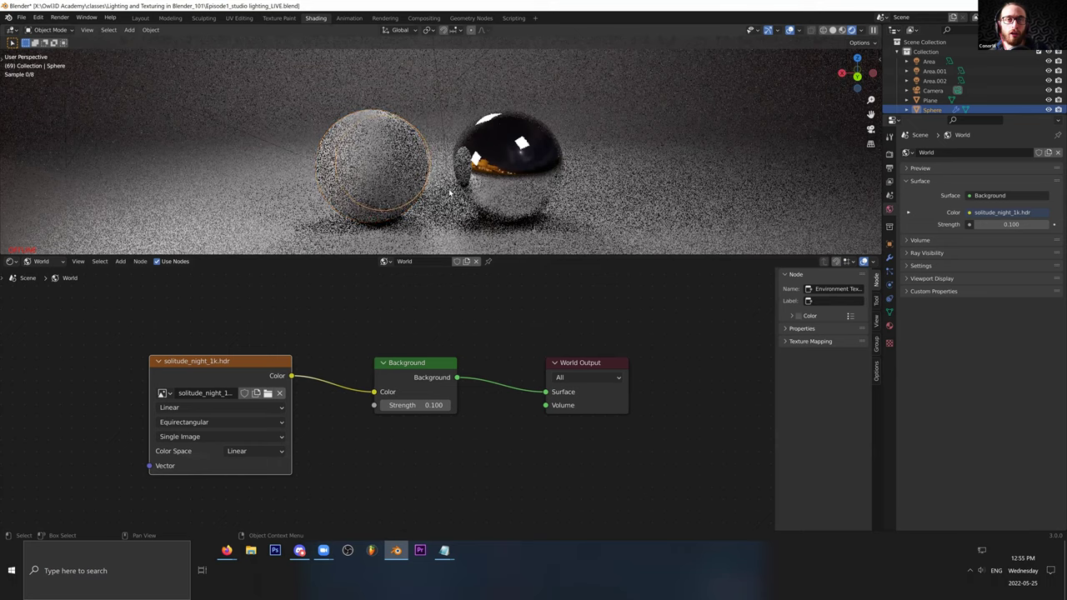
Step: Select the gray and chrome spheres and move both along the X axis to free up space beside them
scroll(450, 198, down, 4)
scroll(452, 191, up, 3)
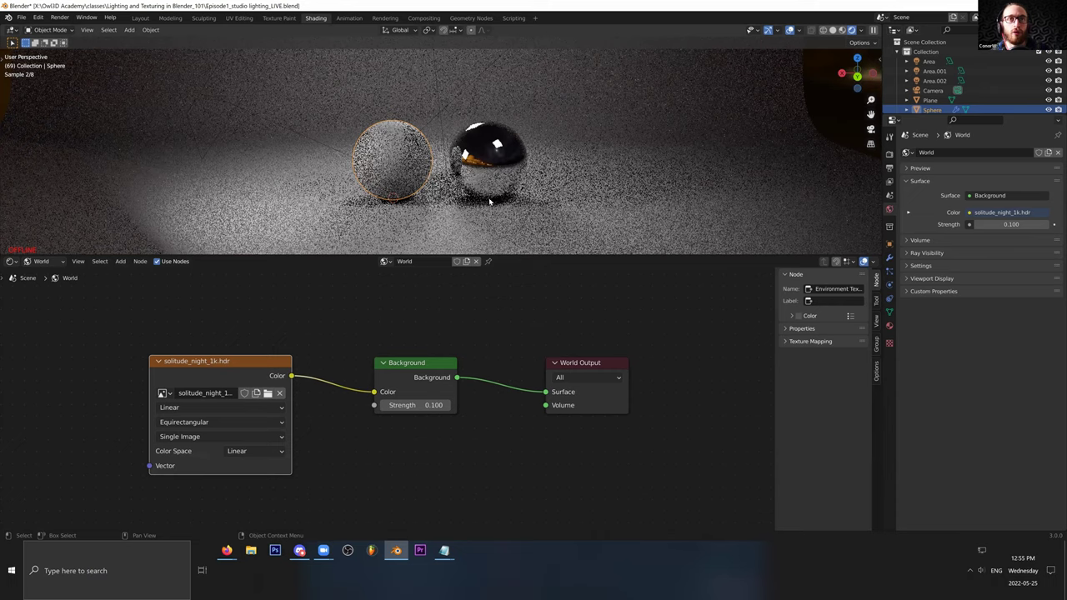
click(479, 181)
click(416, 165)
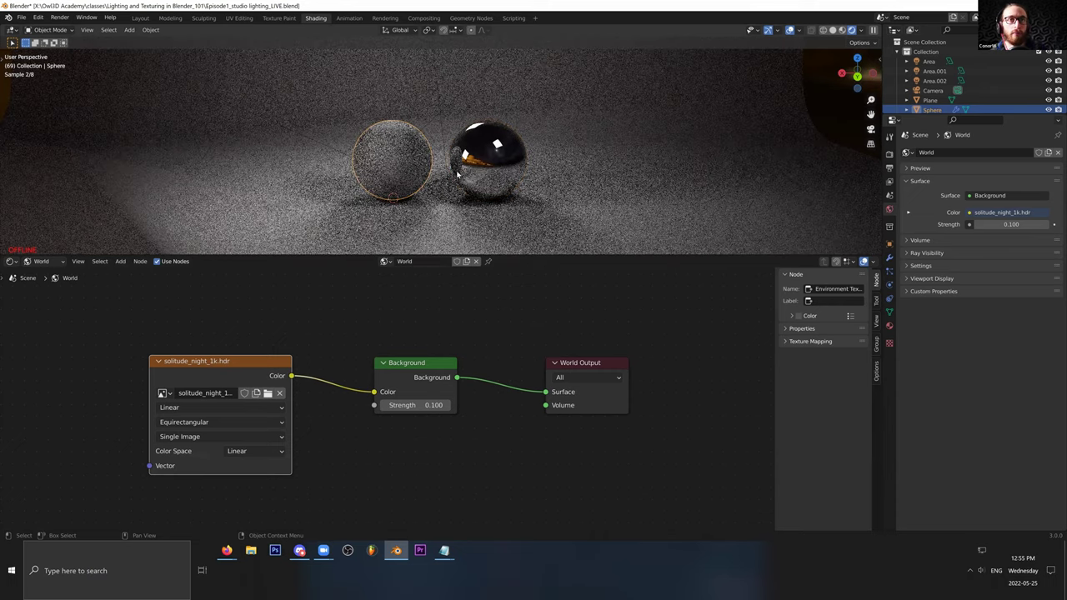
click(492, 169)
key(z)
click(479, 162)
key(z)
click(406, 98)
shift+click(408, 152)
key(g)
key(x)
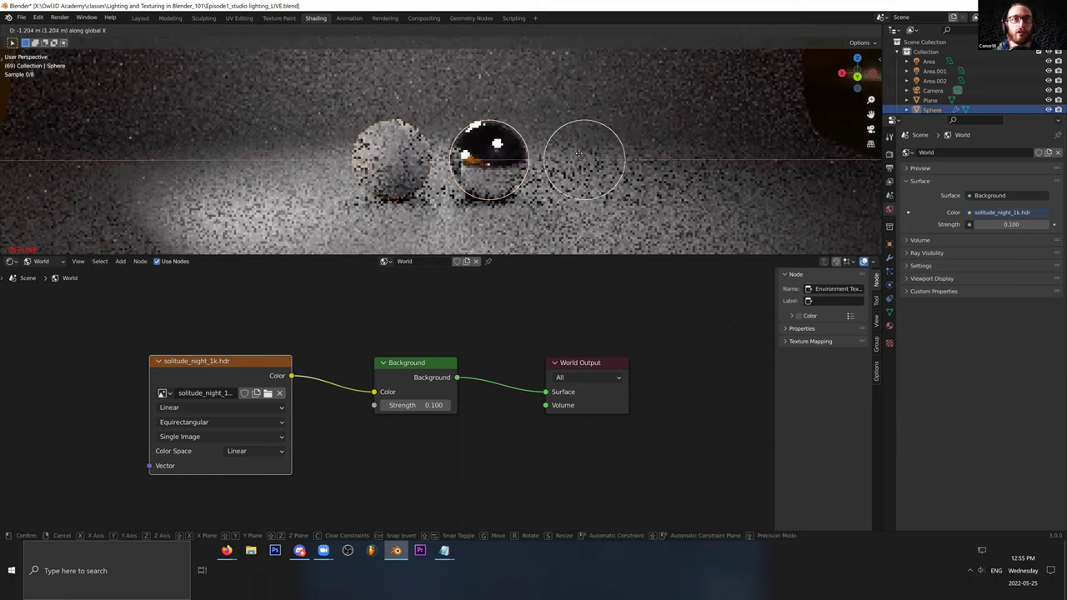
click(410, 298)
click(565, 156)
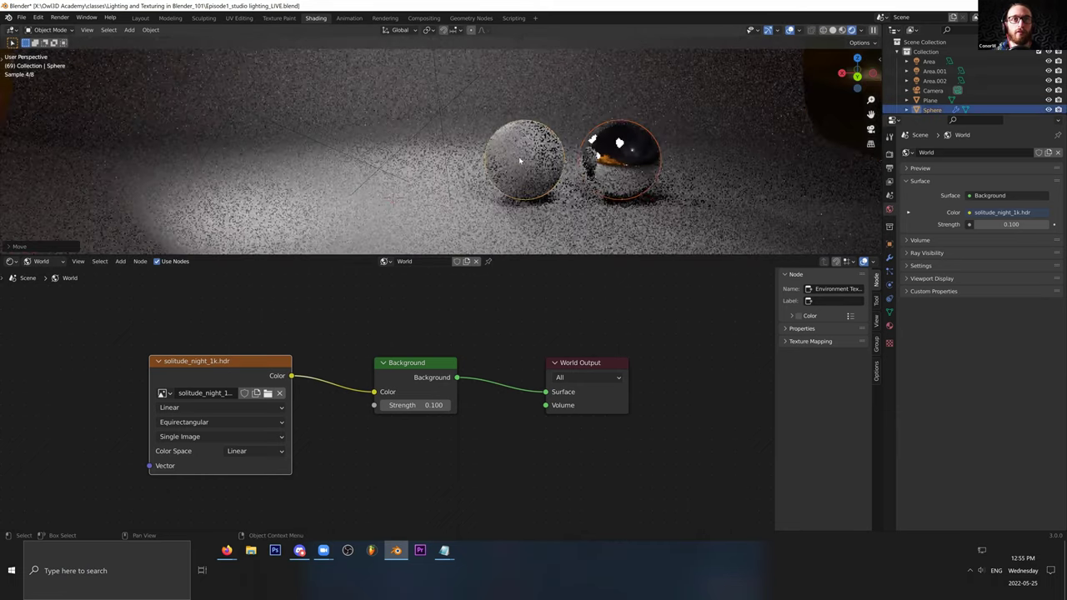
Step: Duplicate the gray sphere four times along the X axis, spacing the copies about 1.1 m apart in a row
click(525, 156)
key(shift+d)
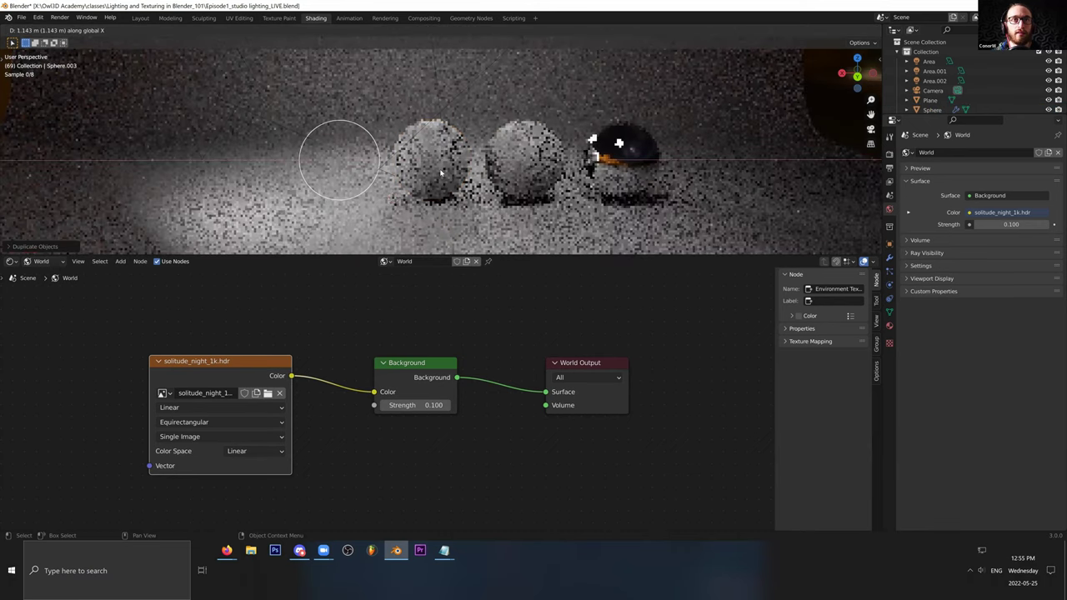
click(438, 178)
key(shift+d)
key(x)
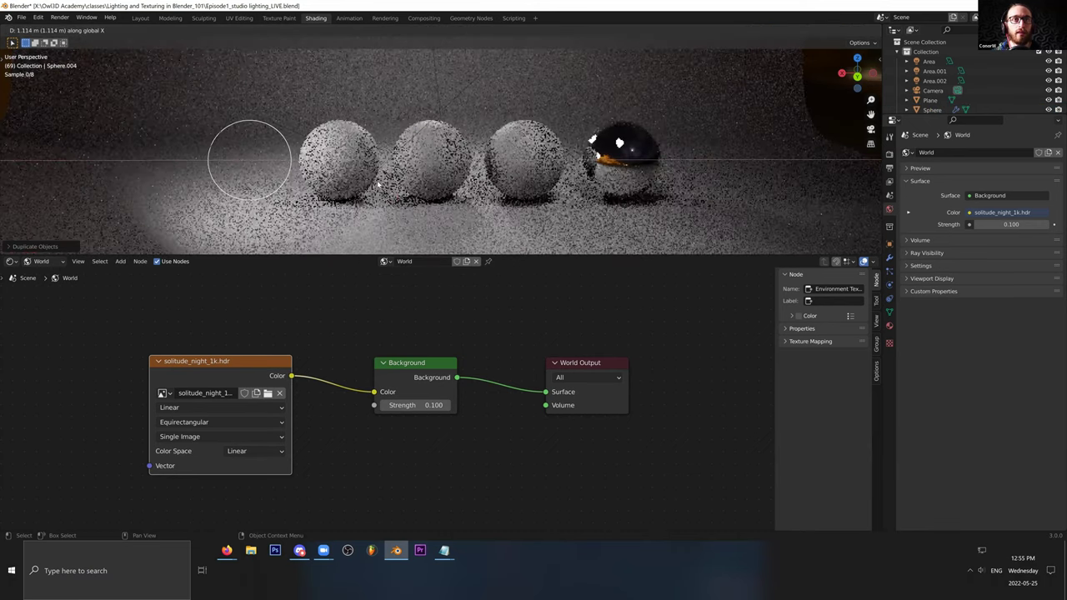
click(350, 181)
key(shift+d)
key(x)
click(264, 189)
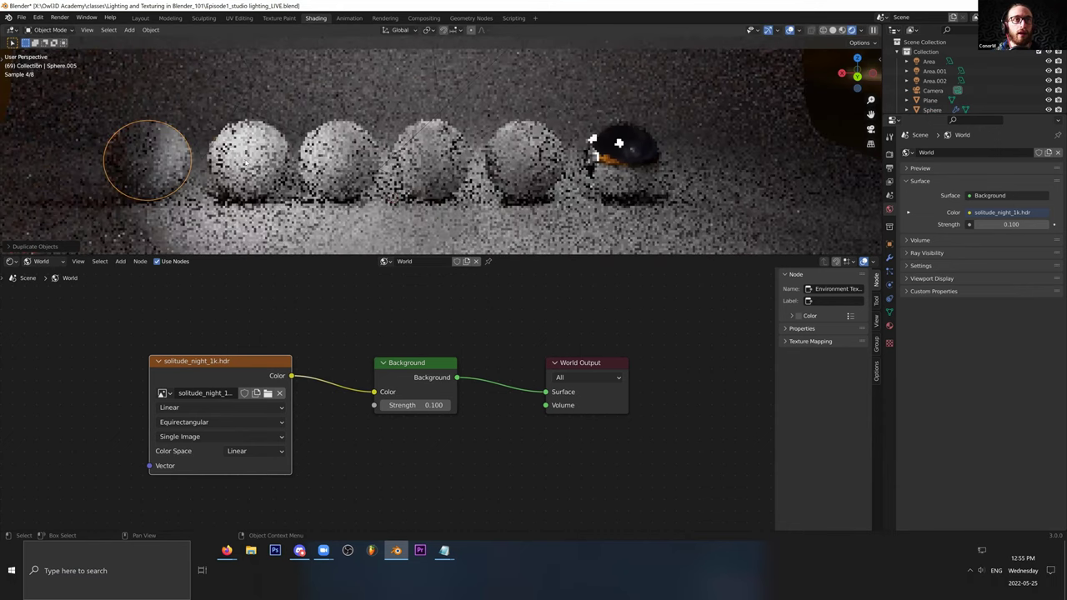
Step: Select all six spheres and move the row along the X axis toward the middle of the backdrop
shift+click(248, 164)
shift+click(342, 166)
key(a)
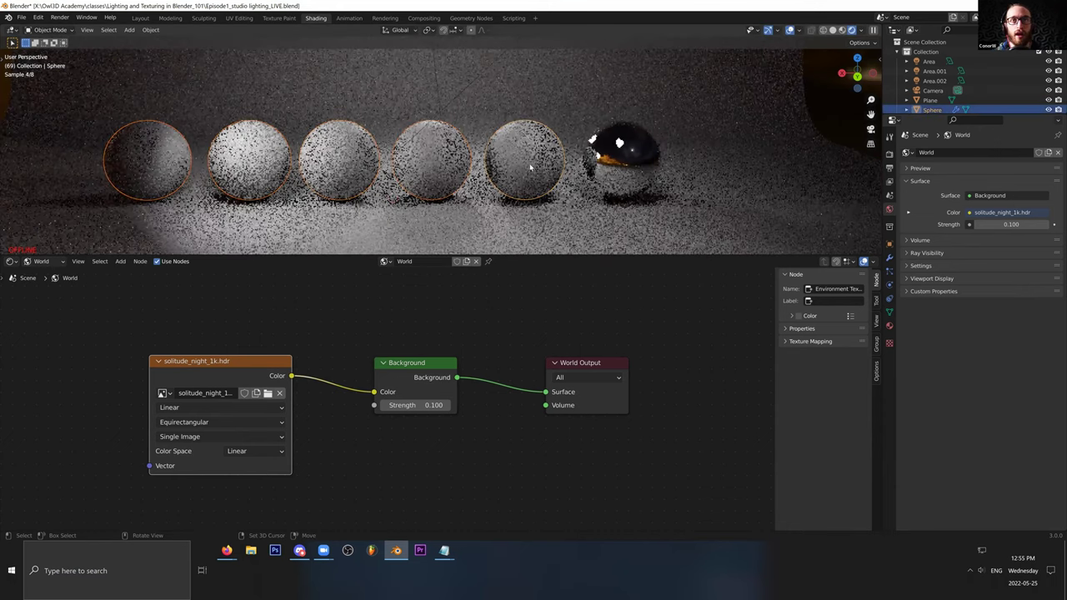
key(g)
key(x)
click(618, 167)
scroll(422, 150, down, 2)
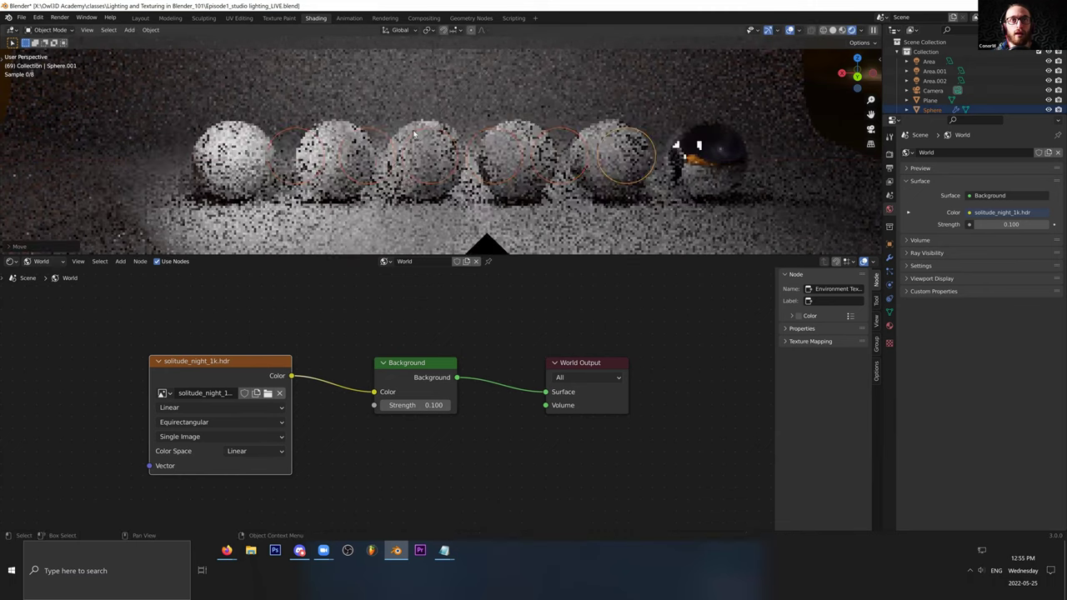
Step: Scale the row of spheres to about 0.56 and shift it about 0.5 m along the X axis
key(s)
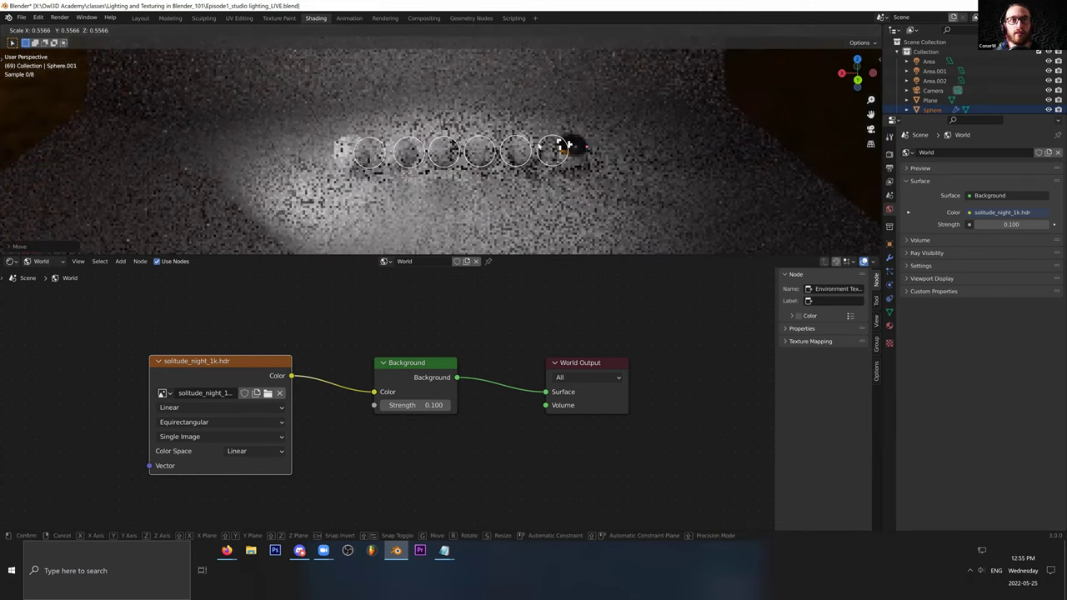
click(526, 143)
key(g)
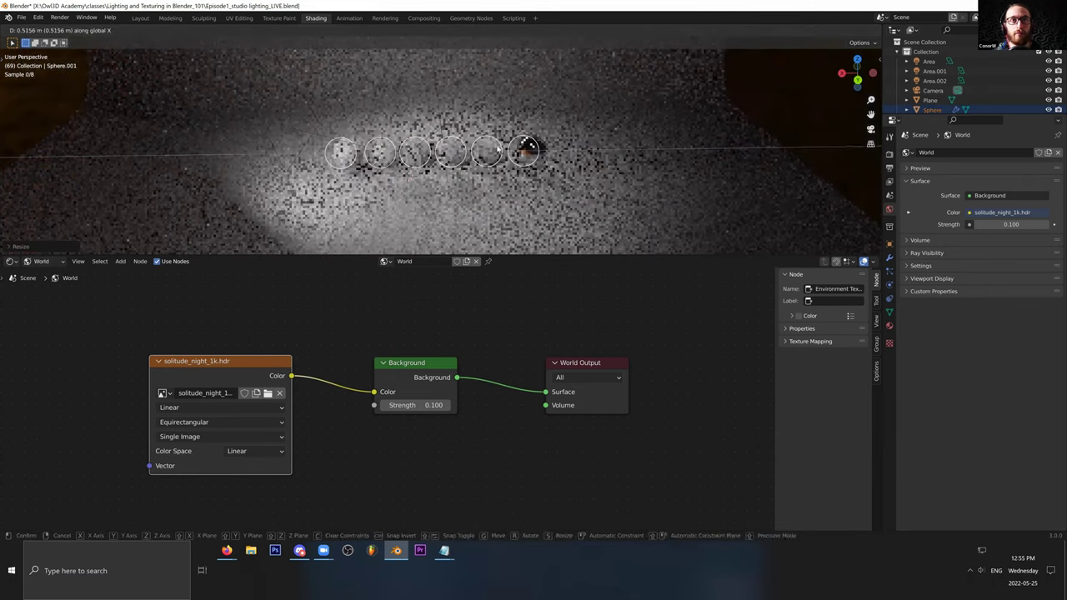
click(540, 151)
scroll(471, 124, up, 5)
shift+middle_drag(471, 155, 490, 121)
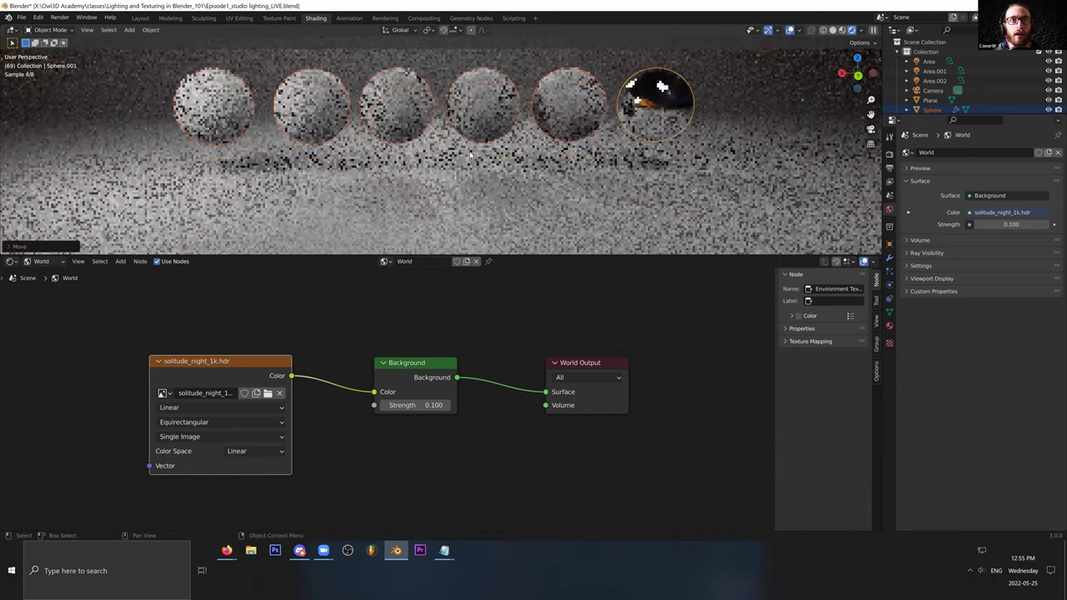
Step: Scale the row of spheres down slightly once more
middle_drag(659, 87, 631, 138)
key(s)
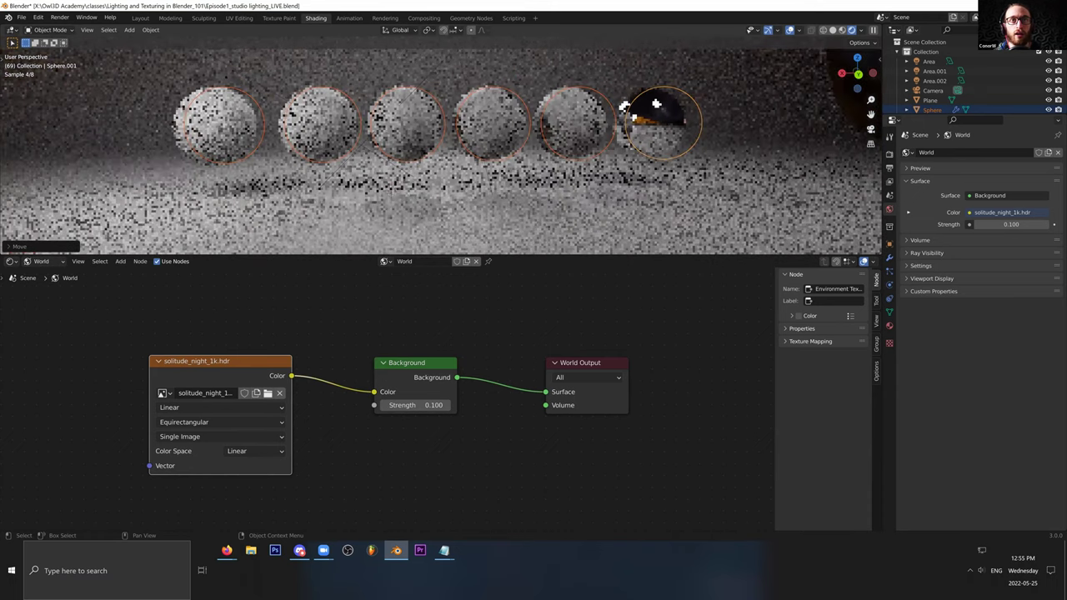
click(547, 139)
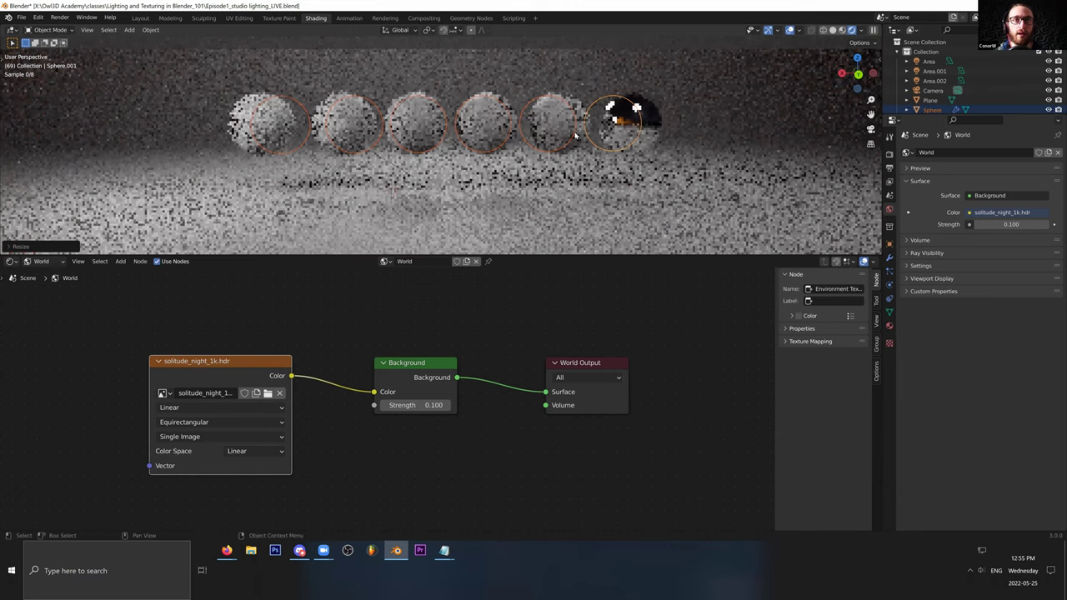
Step: Lower the row of spheres along the Z axis until they rest on the backdrop floor
middle_drag(575, 135, 593, 136)
key(g)
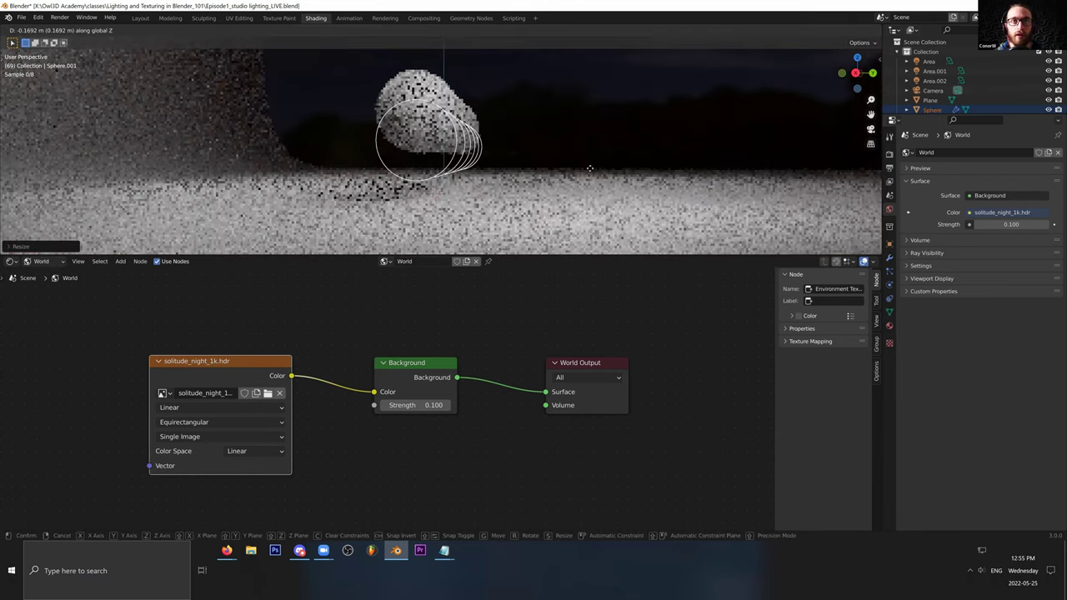
click(591, 173)
key(g)
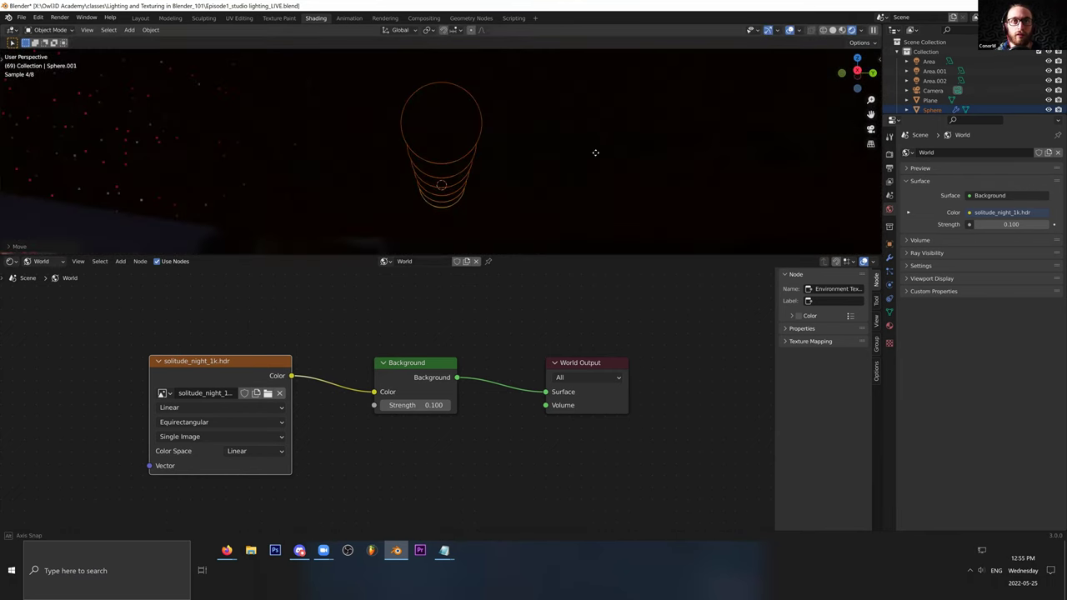
key(z)
click(538, 167)
scroll(536, 167, up, 4)
middle_drag(534, 166, 463, 140)
scroll(463, 144, down, 9)
scroll(464, 142, up, 6)
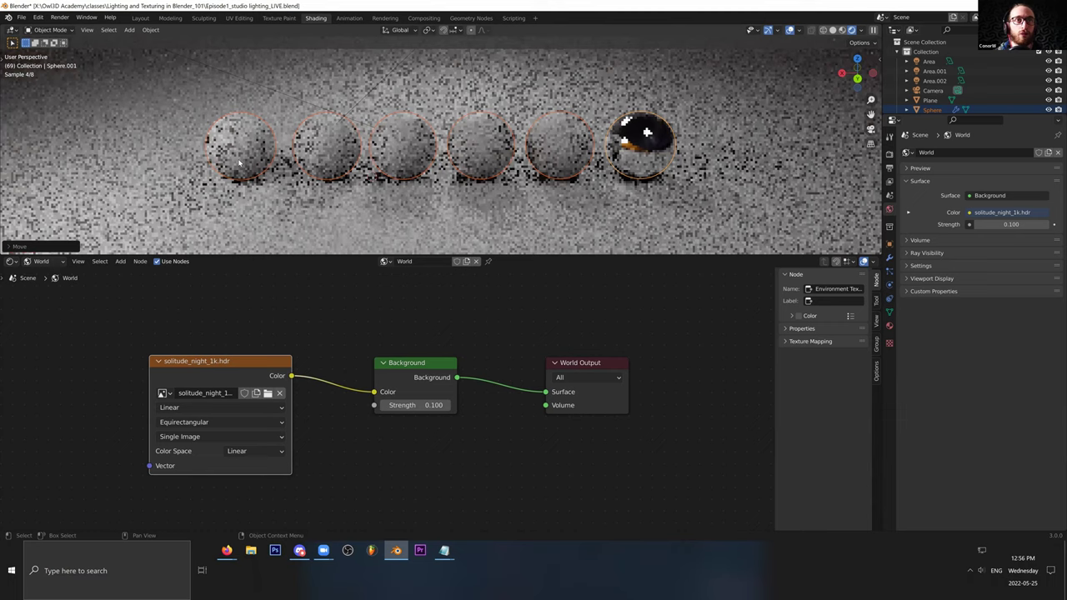
Step: Select the backdrop plane and switch the shader editor from World to Object shading
click(50, 237)
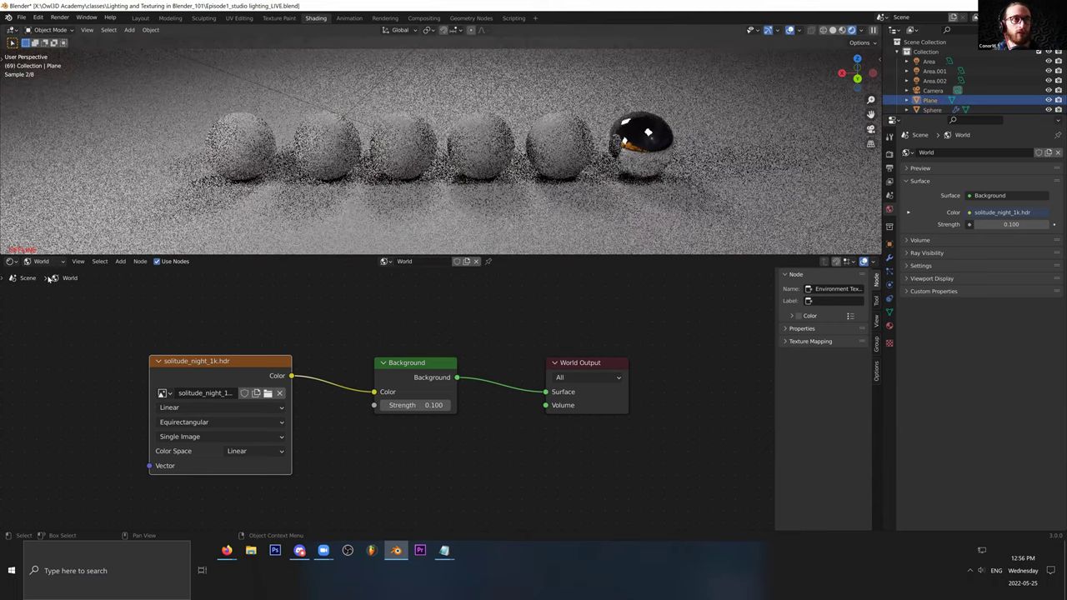
click(40, 260)
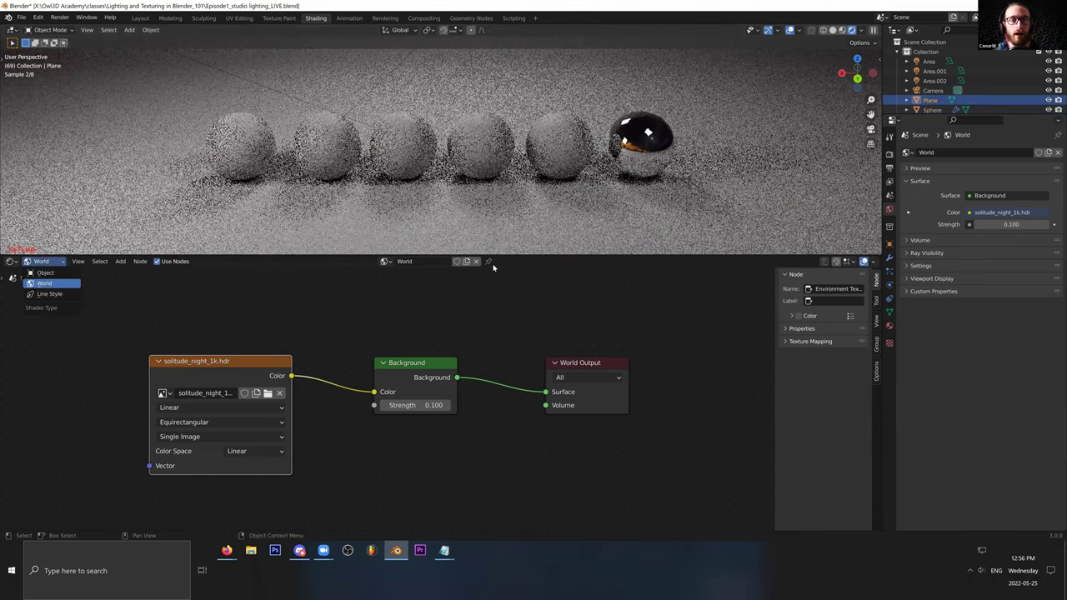
key(Up)
key(Return)
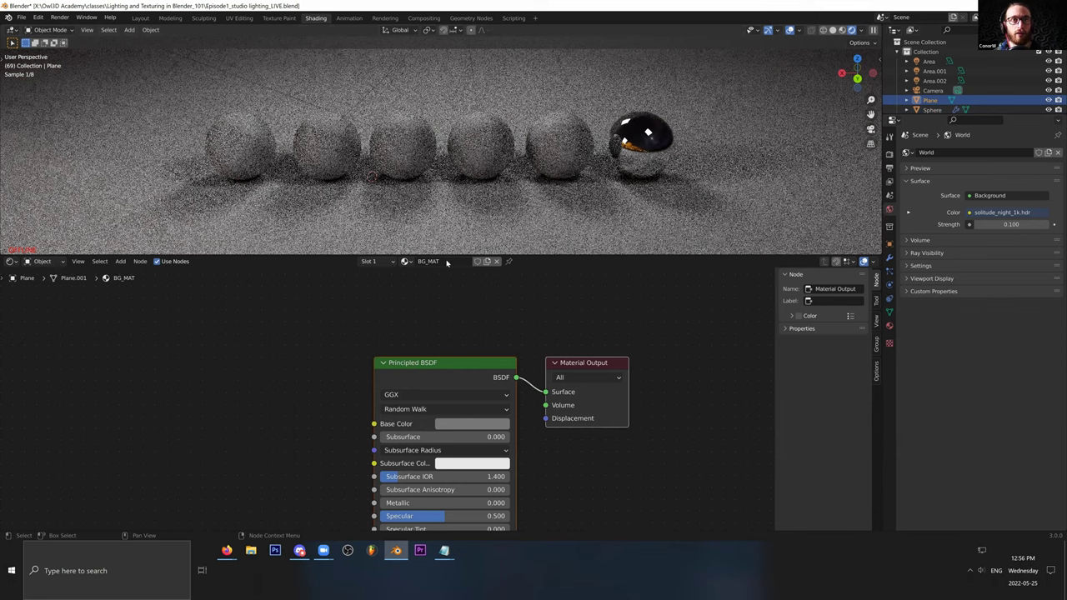
key(ctrl+z)
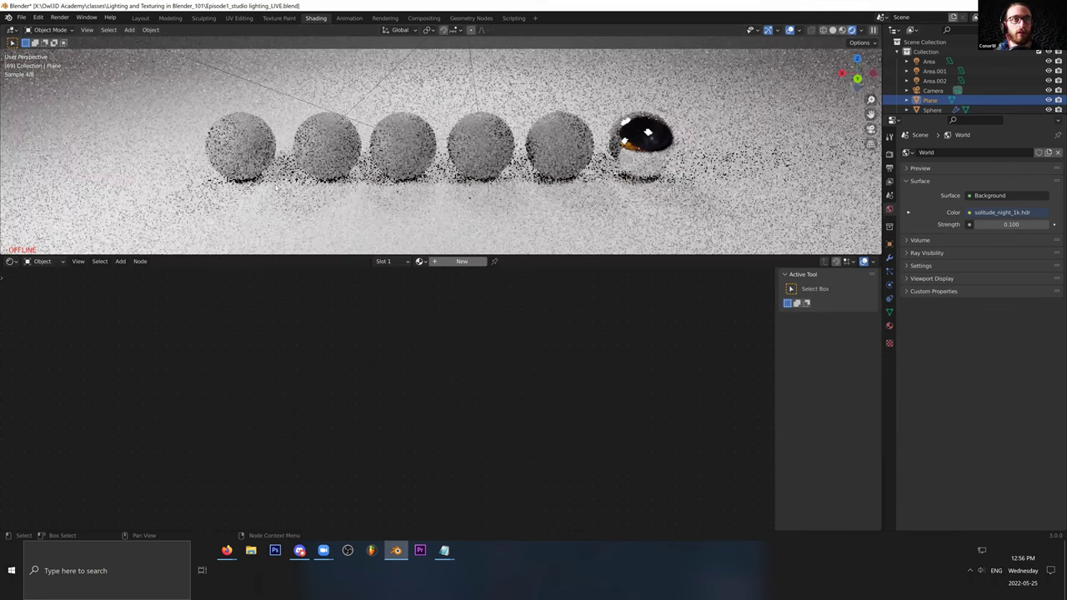
key(ctrl+z)
key(ctrl+shift+z)
key(ctrl+shift+z)
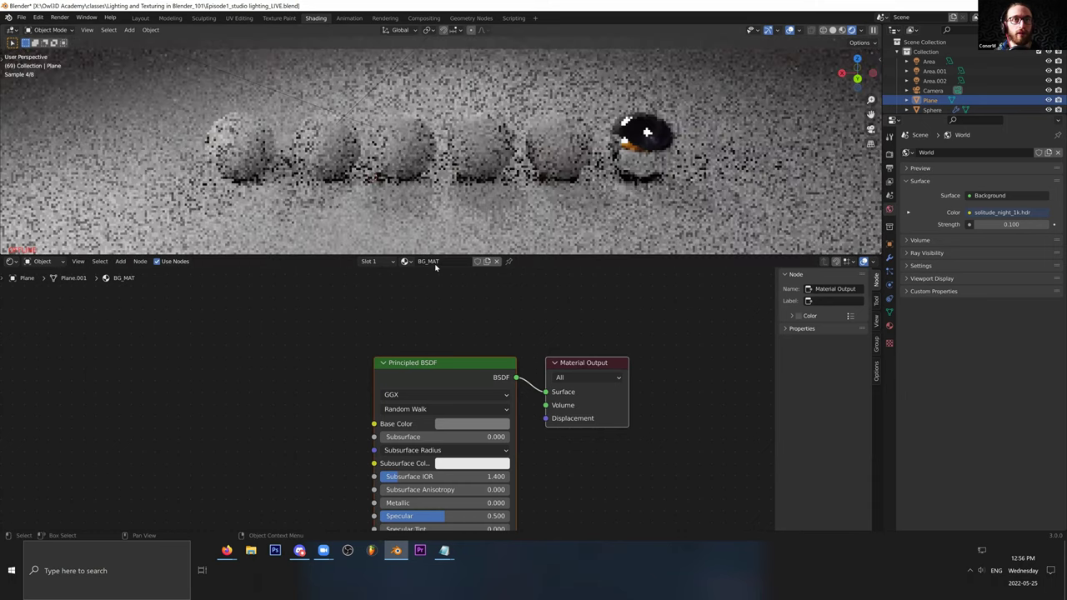
Step: Select the gray sphere farthest from the chrome one and replace its 50Gray_MAT with a new material named Gold
key(ctrl+z)
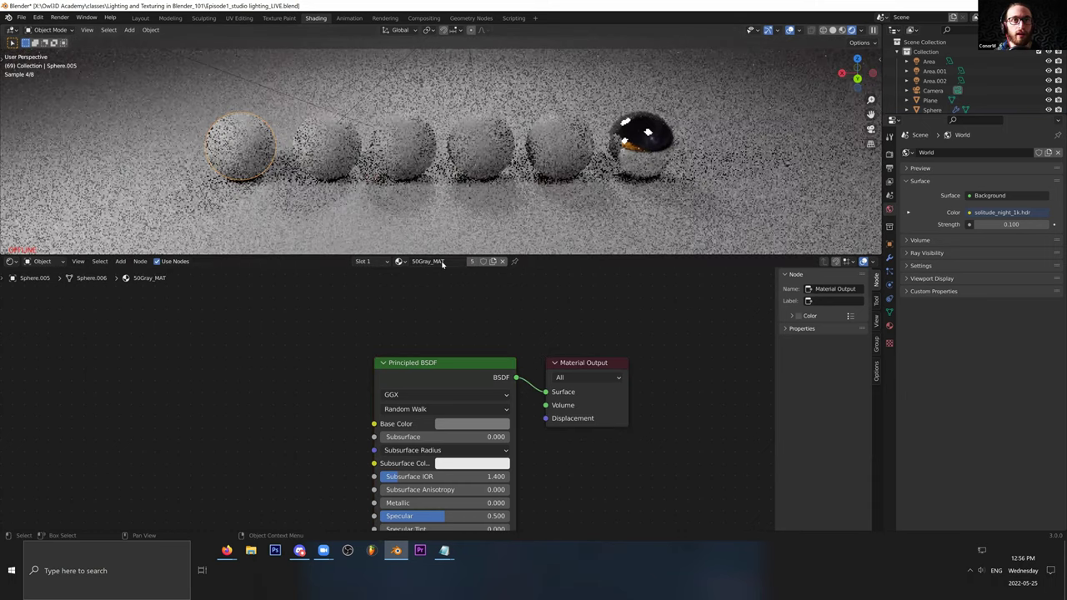
key(ctrl+z)
click(449, 262)
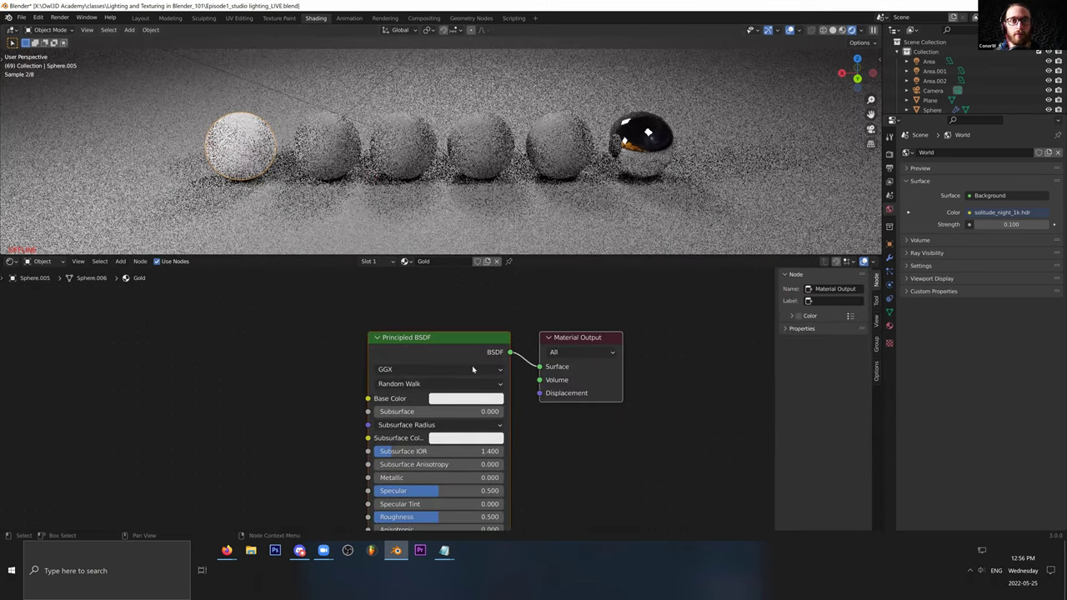
Step: Set the Gold material's Metallic to 1.000 and its base color to R 0.800, G 0.262, B 0.007
key(ctrl+z)
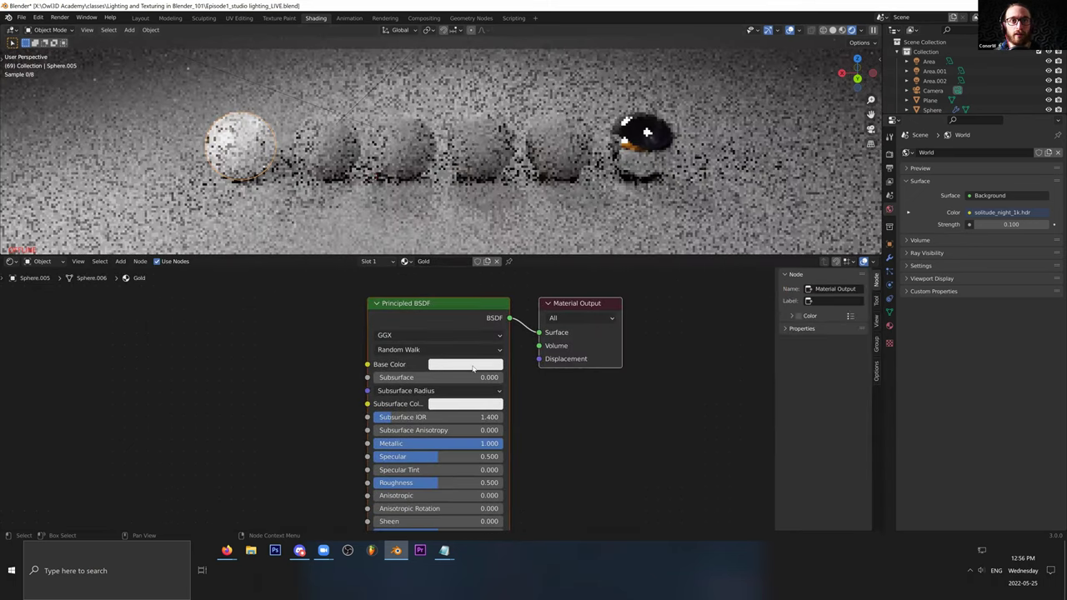
click(465, 366)
click(453, 263)
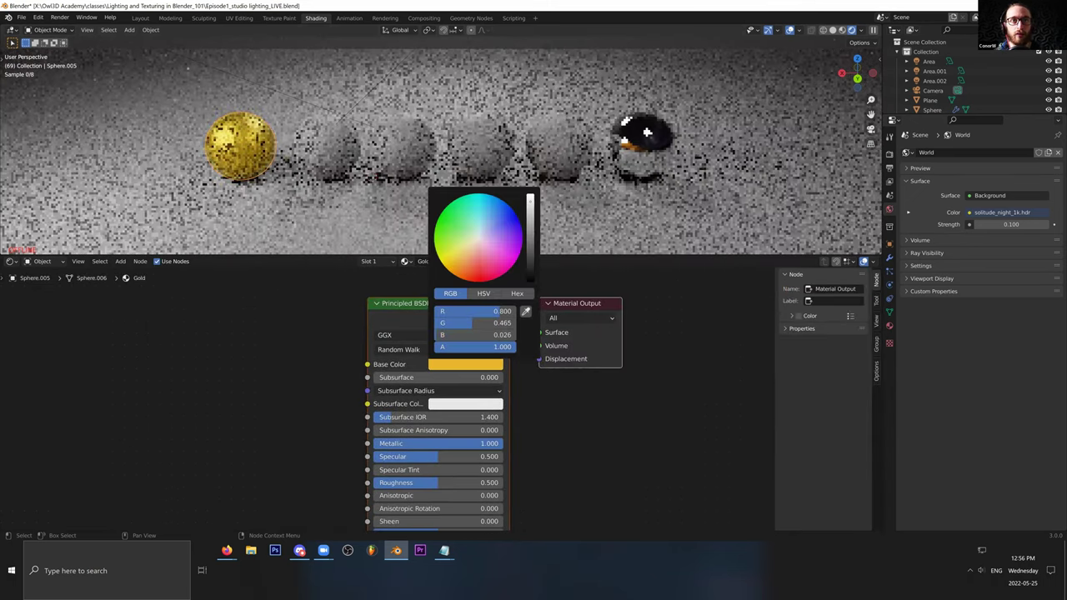
drag(454, 264, 465, 271)
key(ctrl+v)
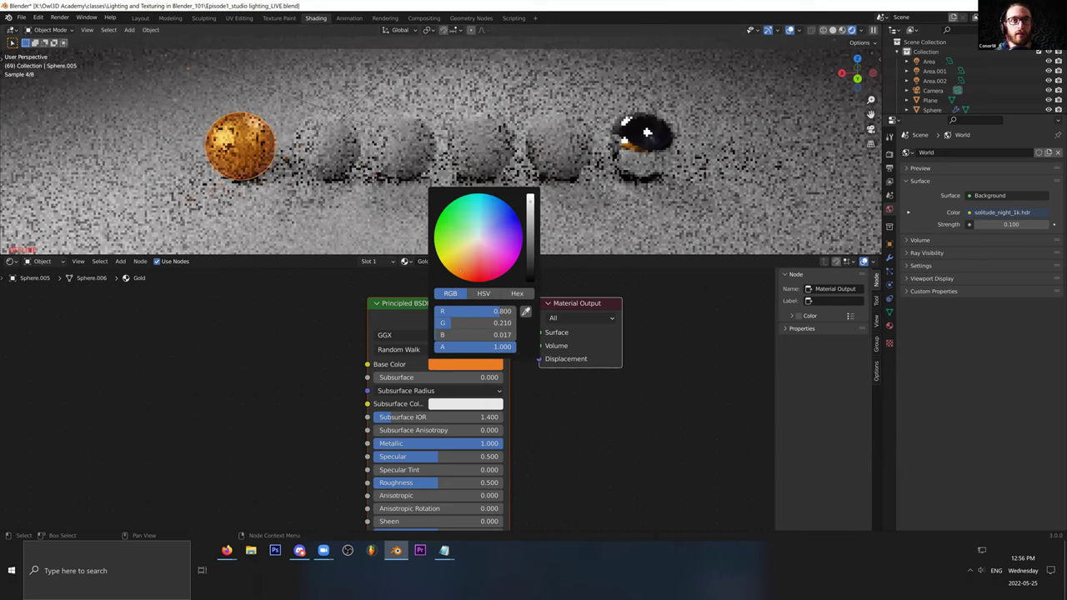
key(ctrl+v)
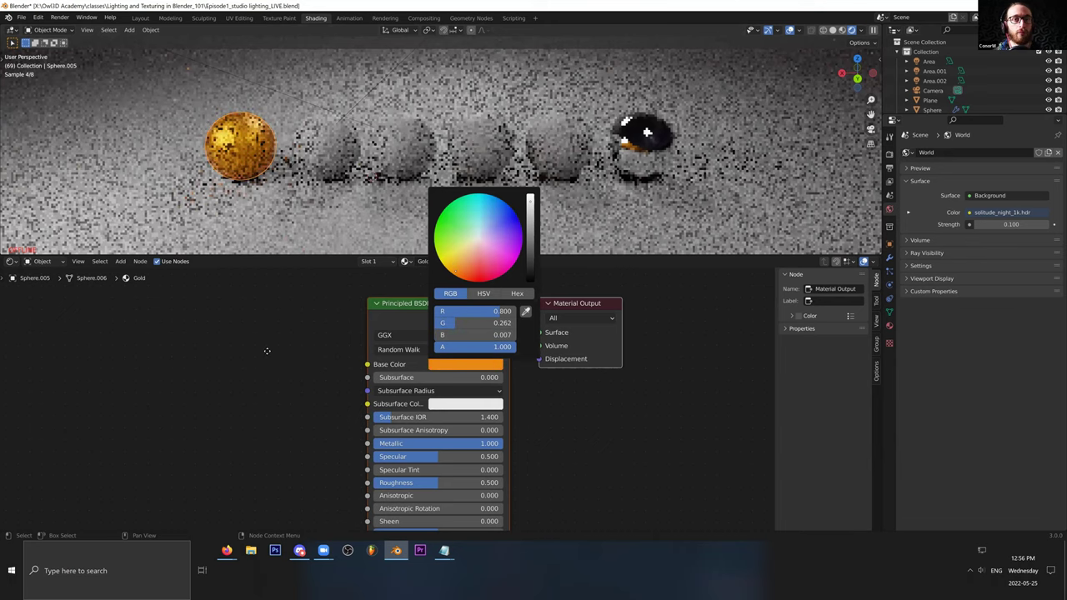
middle_drag(242, 334, 267, 350)
middle_drag(287, 489, 255, 380)
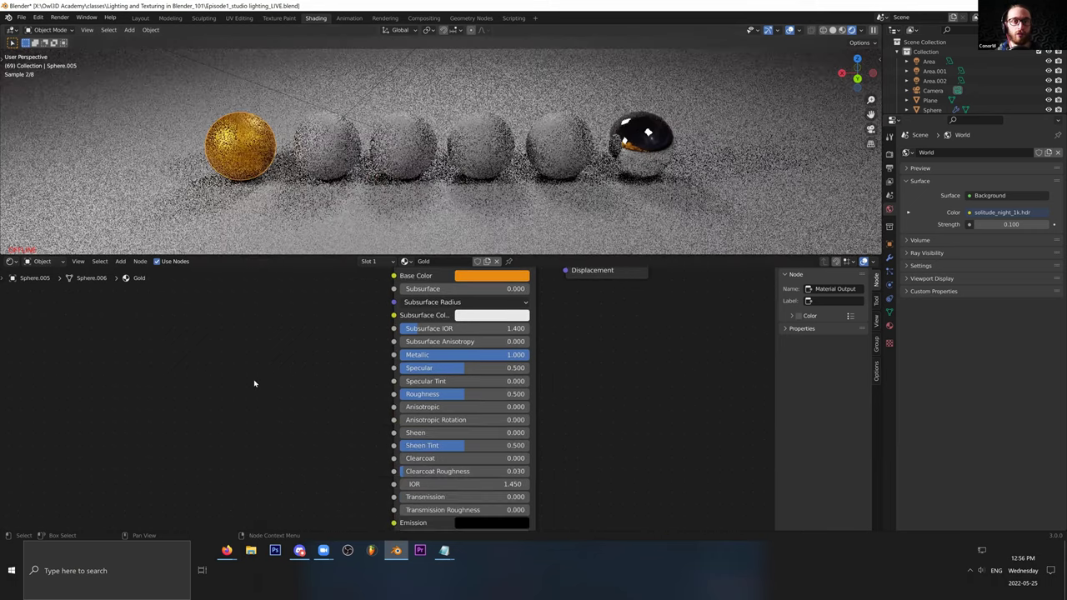
scroll(285, 381, down, 3)
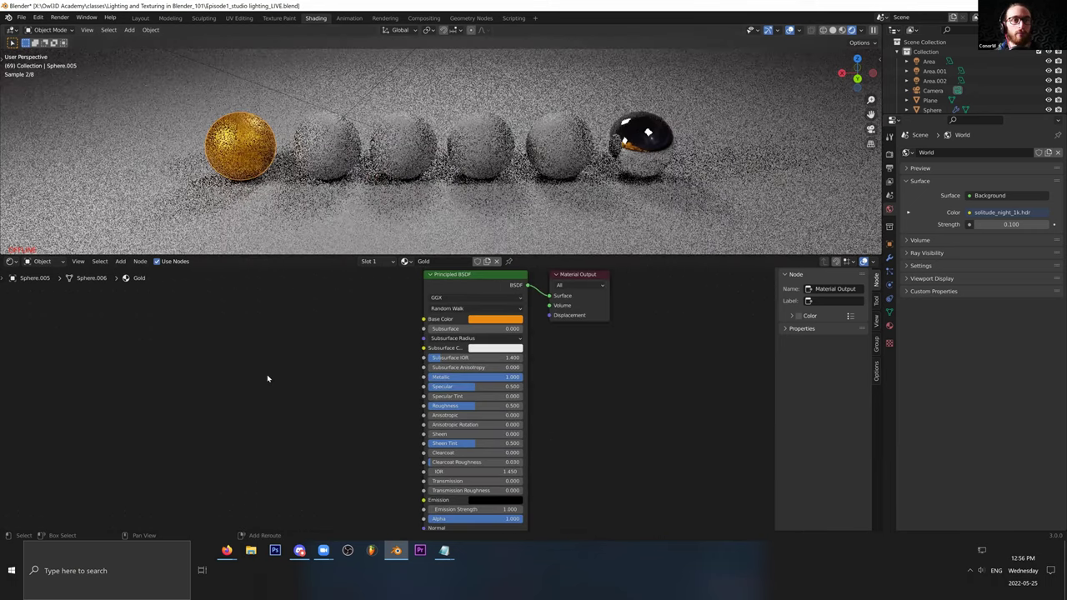
key(shift+a)
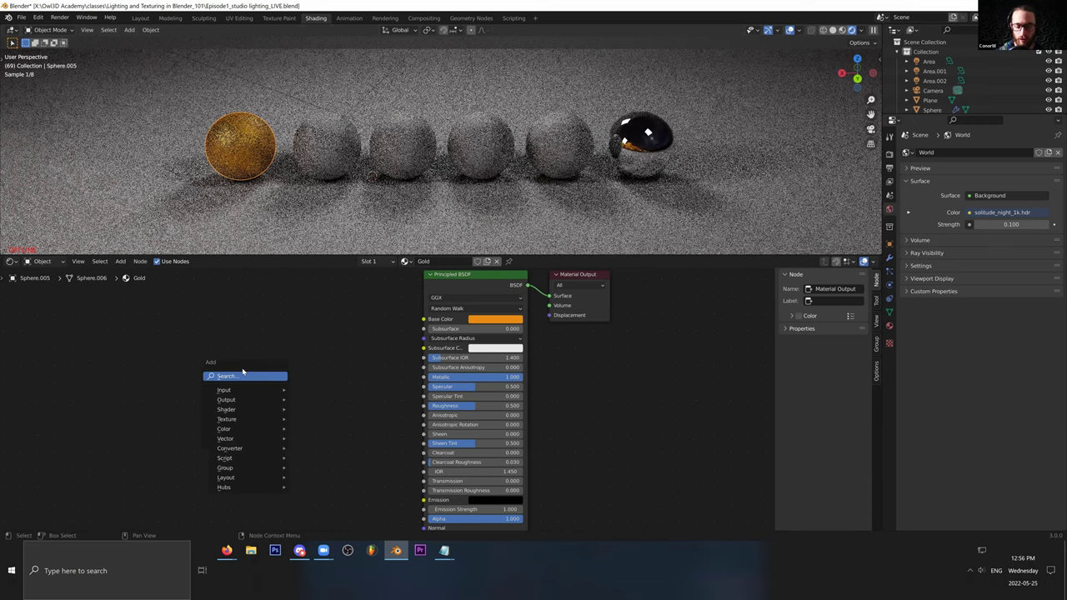
key(Escape)
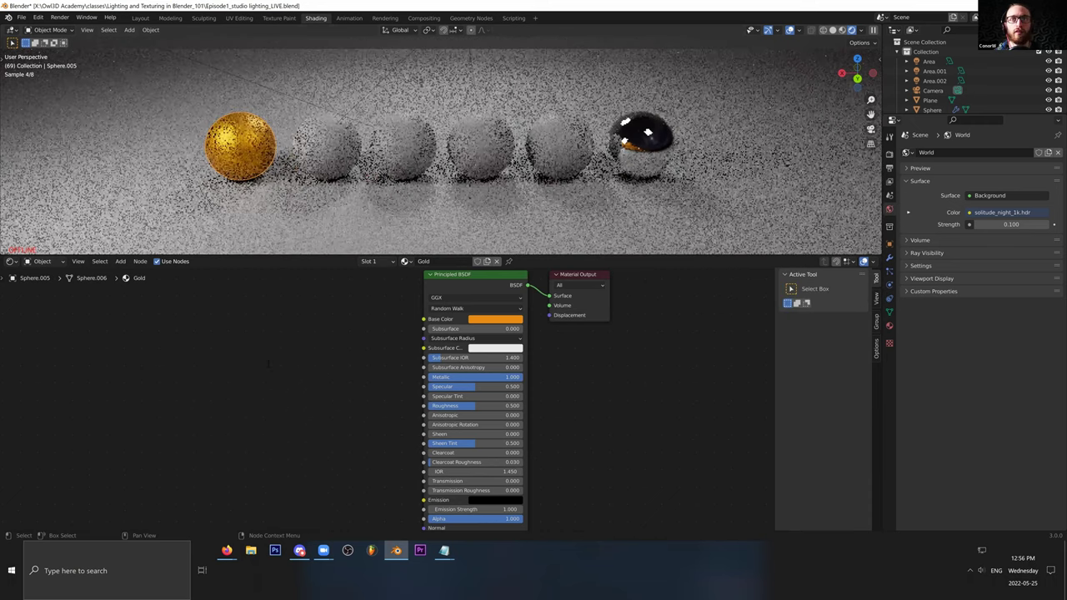
key(alt+Tab)
key(Down)
key(Down)
key(shift+Home)
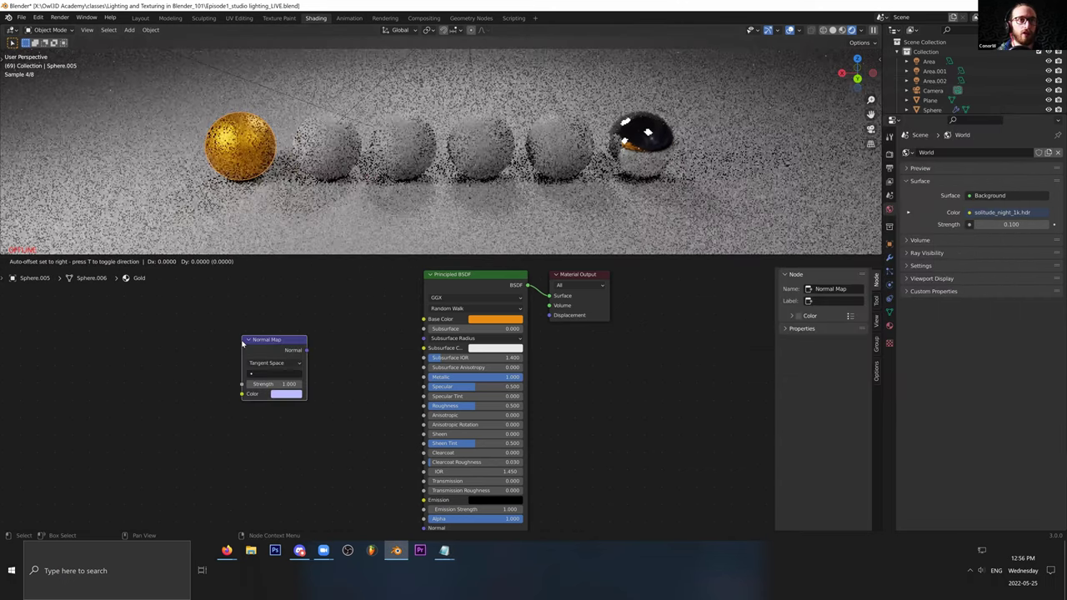
click(242, 342)
Step: Add a Voronoi Texture node beside the Principled BSDF in the Gold material
key(shift+a)
text(voro)
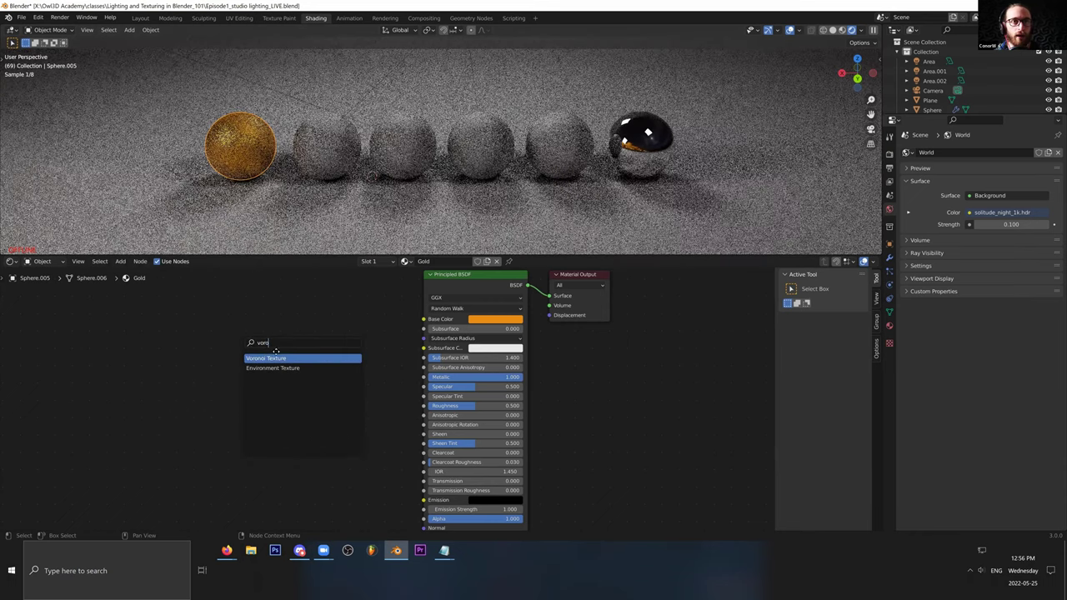
key(Return)
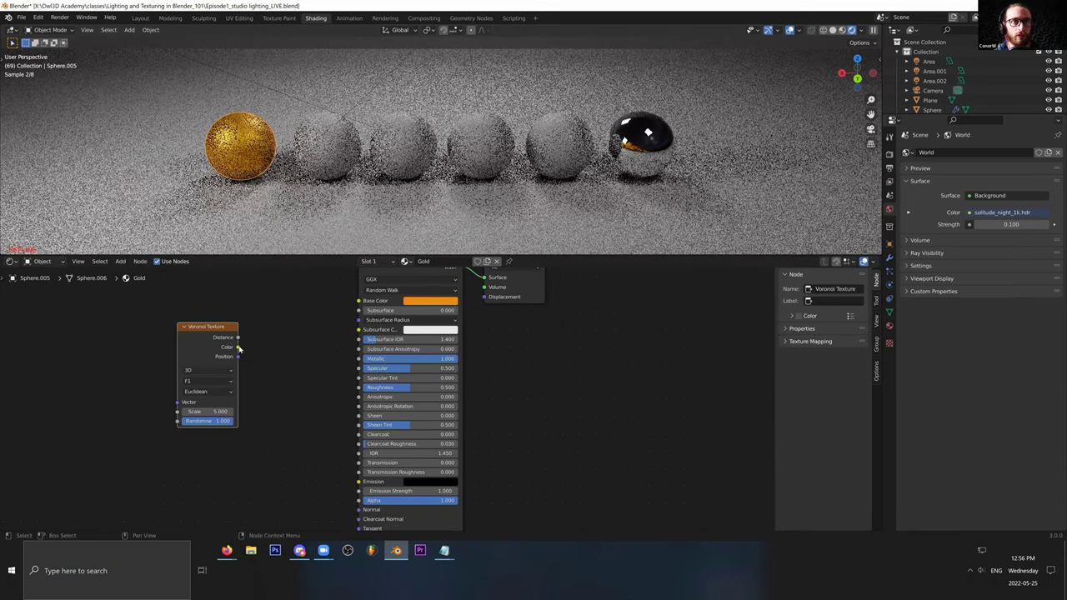
Step: Connect the Voronoi Texture's Color to the Principled BSDF's Roughness and limit the rendered preview to a region around the gold sphere
drag(238, 348, 359, 388)
shift+middle_drag(412, 177, 434, 182)
scroll(457, 158, up, 4)
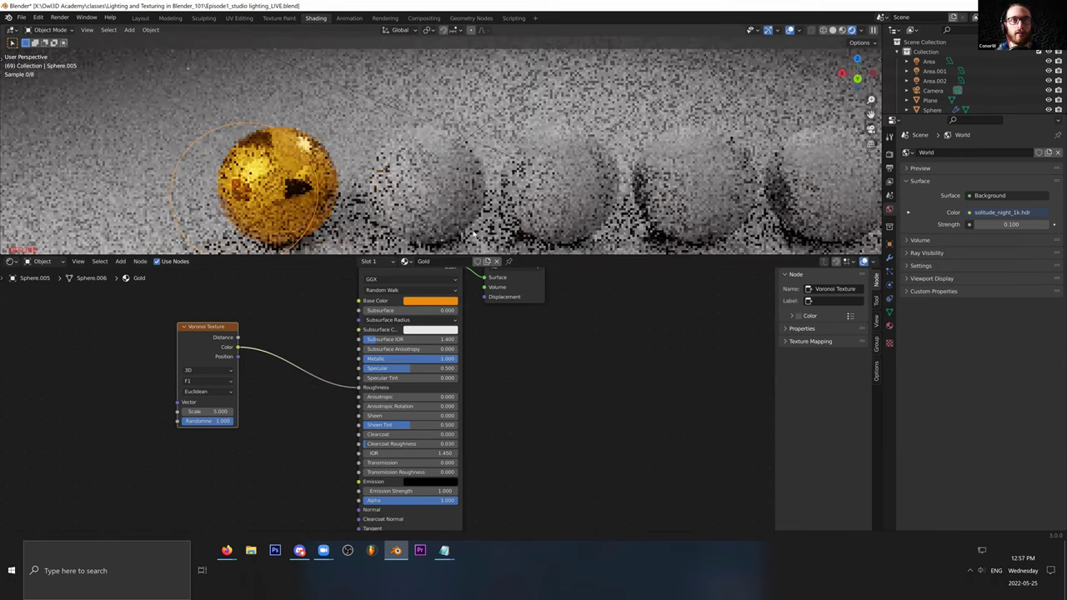
shift+middle_drag(487, 246, 650, 201)
key(ctrl+b)
drag(312, 60, 493, 236)
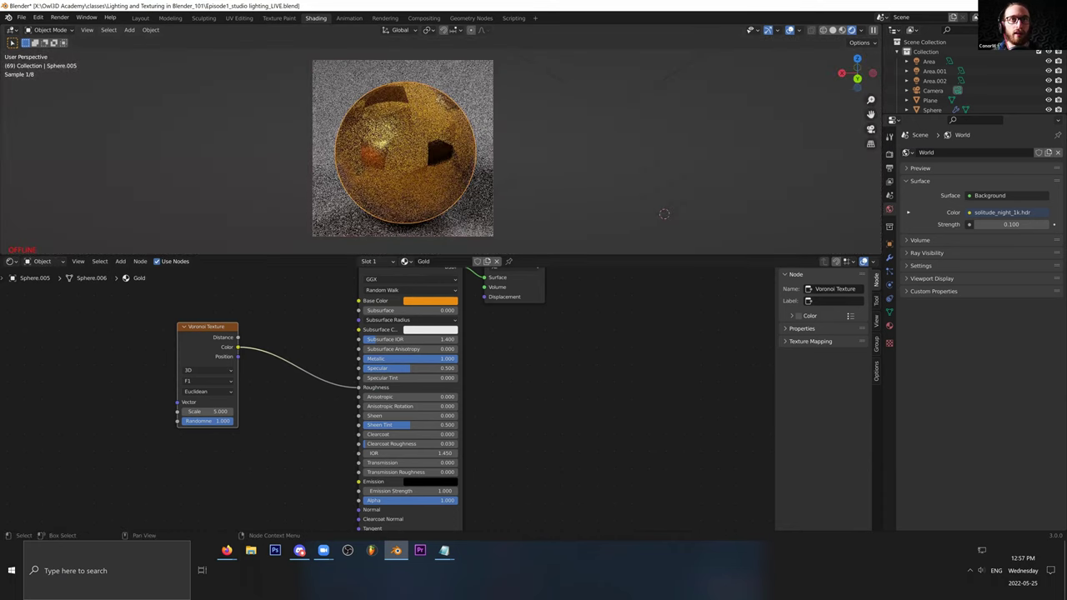
Step: Set the Voronoi Texture's Scale to 19.300 and its feature output to Smooth F1
mouse_move(209, 410)
mouse_down()
mouse_move(250, 411)
mouse_move(212, 423)
mouse_up()
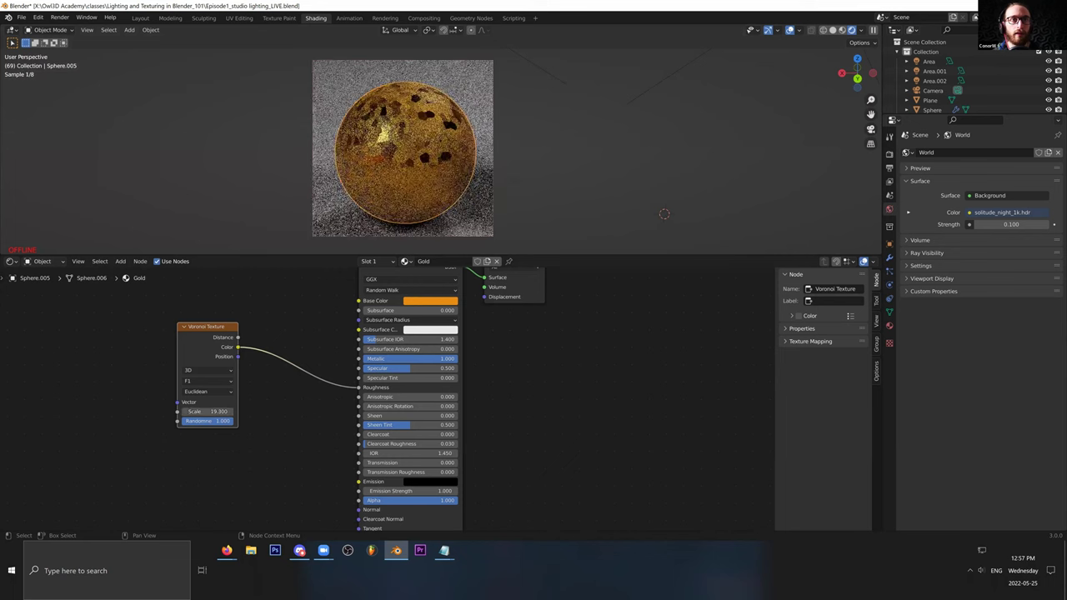
click(200, 381)
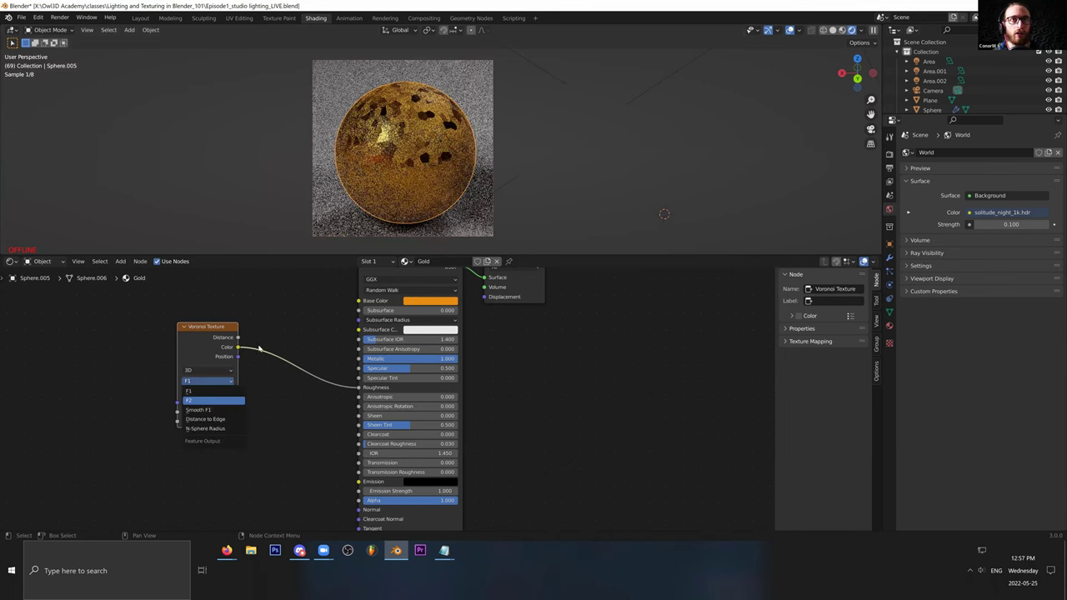
click(198, 409)
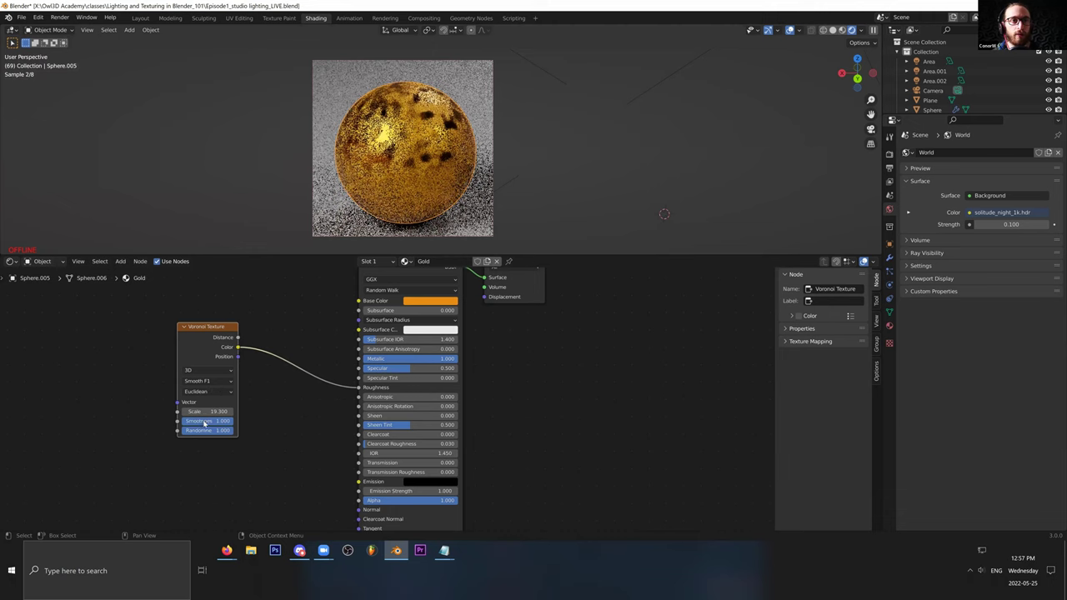
Step: Preview the Voronoi color directly through the Material Output's Surface and set its Scale to 58.300 and Smoothness to 0.562
middle_drag(504, 277, 475, 337)
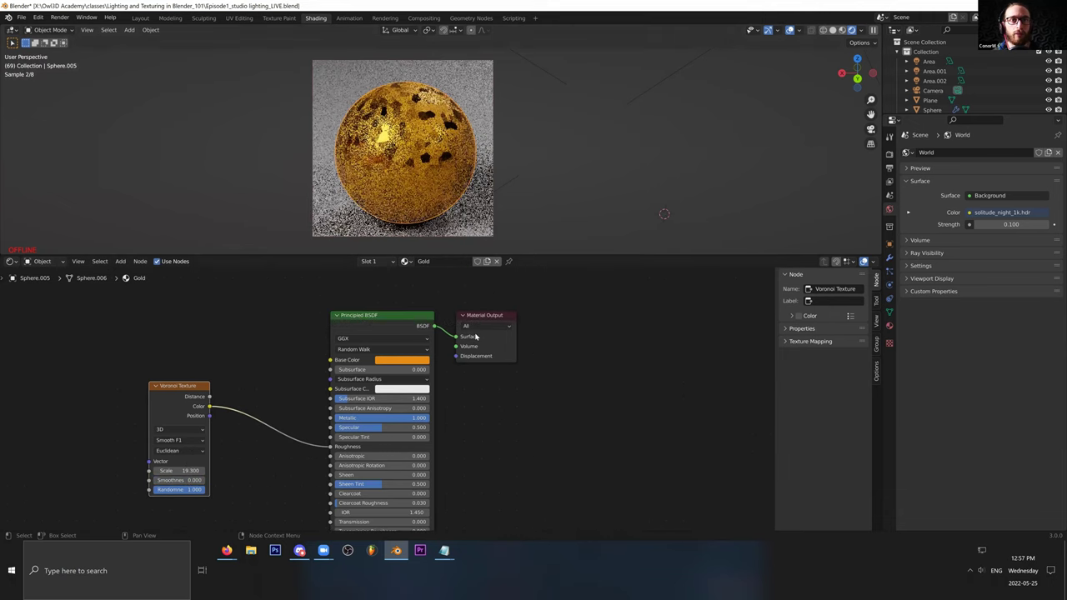
drag(209, 405, 559, 321)
drag(174, 481, 220, 471)
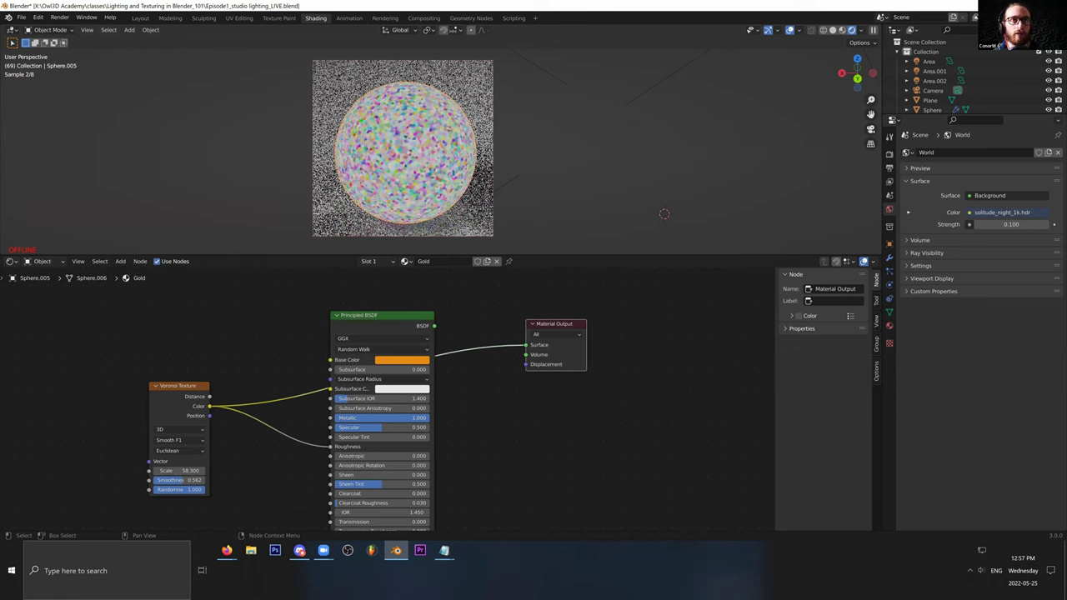
Step: Try a Randomness of 0.000 on the Voronoi Texture and undo the change
drag(191, 490, 140, 490)
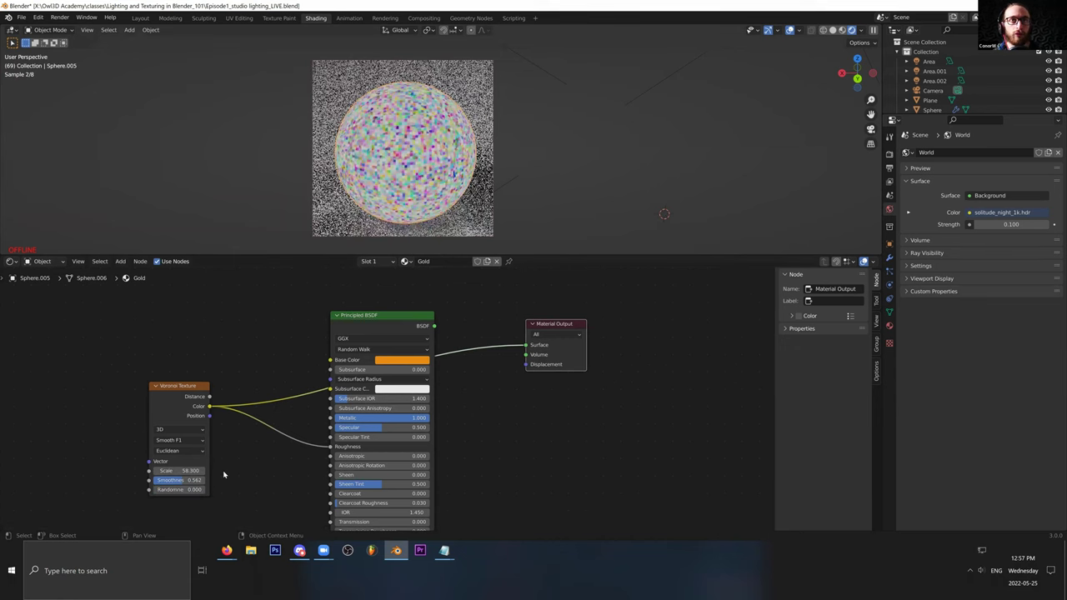
drag(193, 491, 197, 491)
key(ctrl+z)
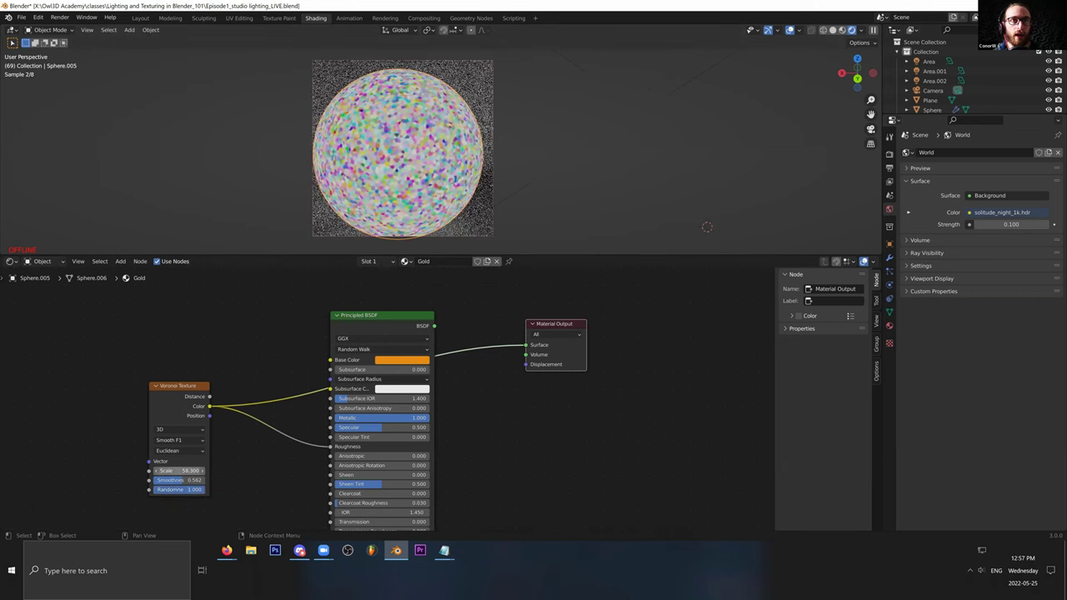
Step: Set the Voronoi Texture's Scale to 176.700 and reconnect the Principled BSDF to the Material Output's Surface
drag(178, 470, 177, 463)
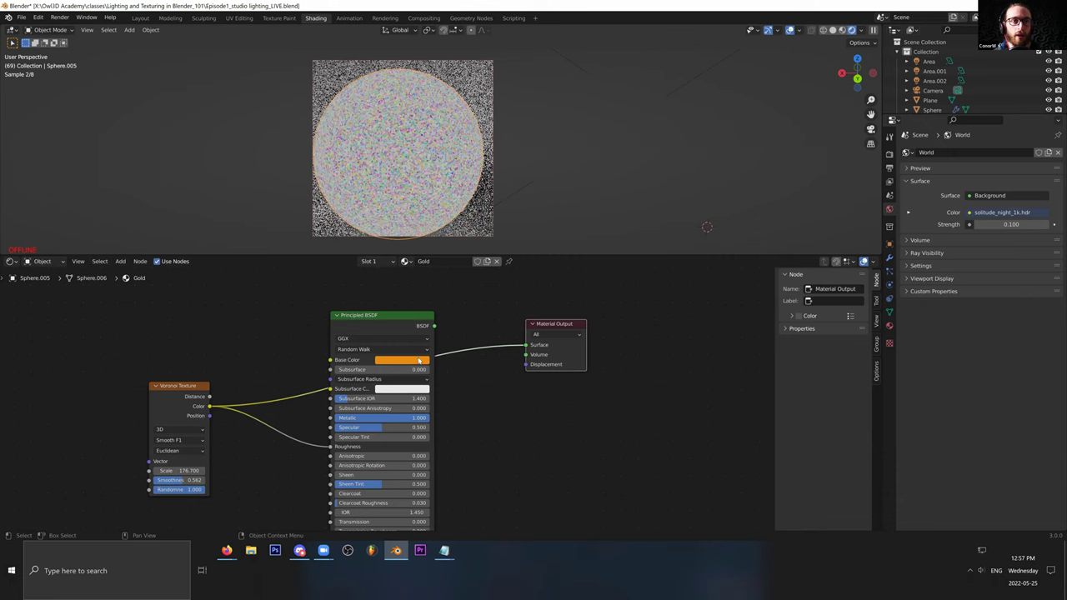
drag(434, 326, 526, 344)
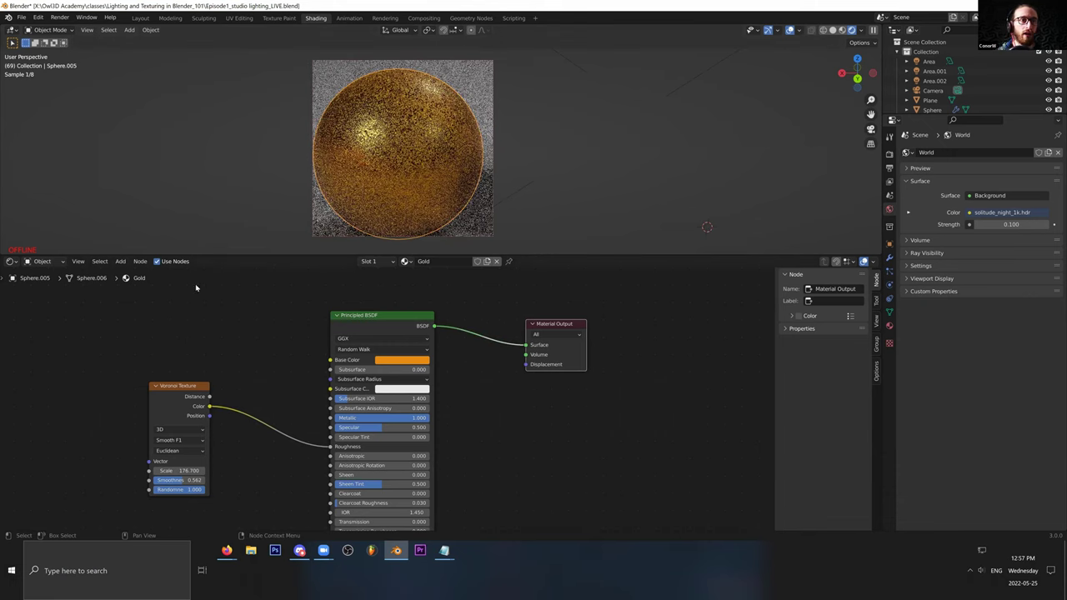
Step: Move the Voronoi Texture aside and insert an RGB Curves node between it and the Principled BSDF's Roughness
drag(179, 387, 106, 373)
key(shift+a)
text(cu)
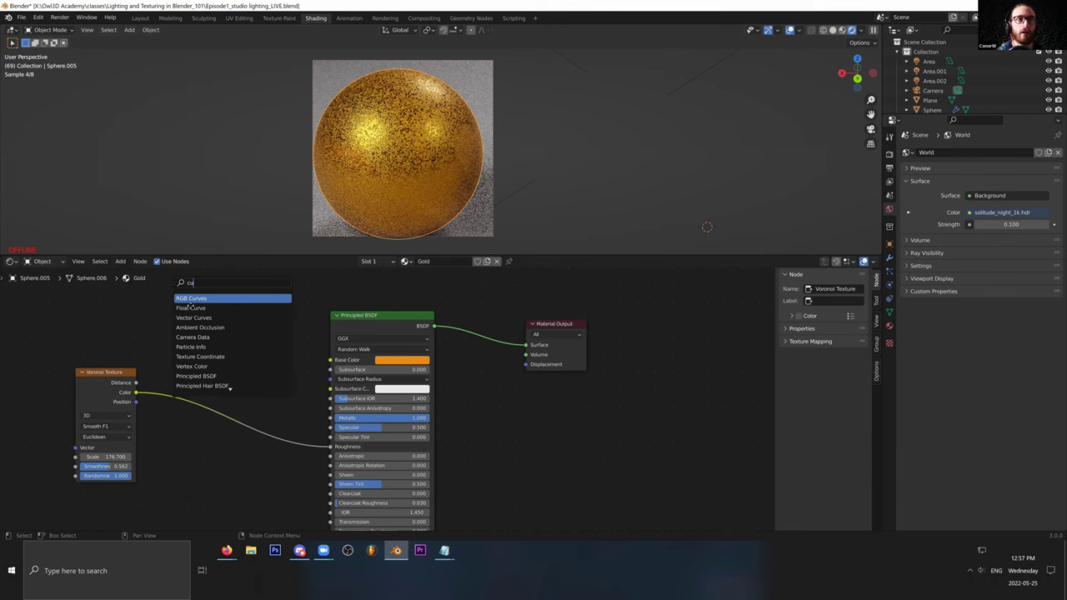
key(Return)
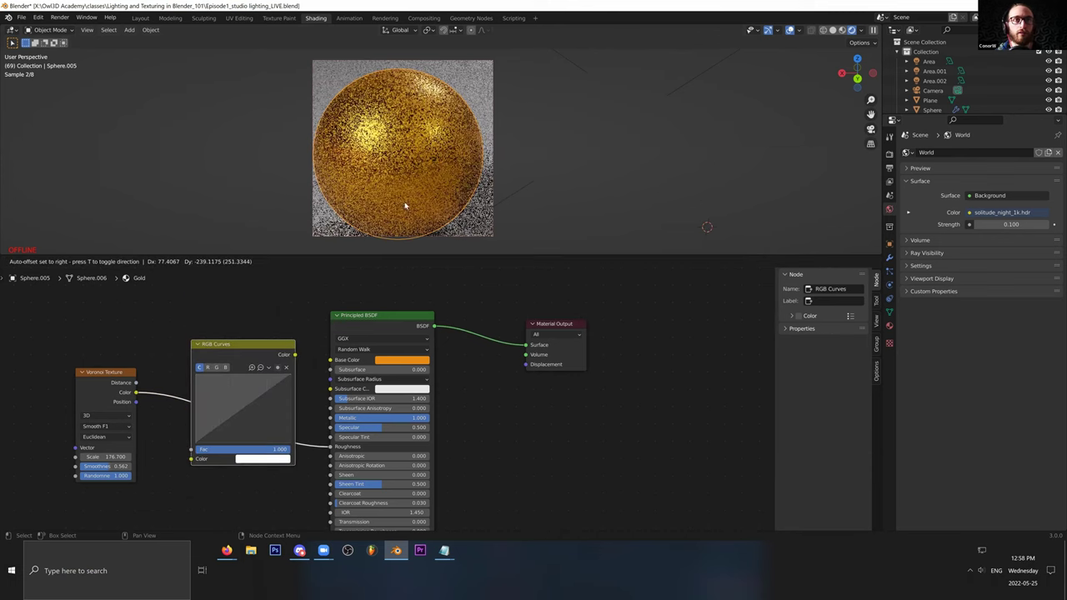
click(203, 421)
Step: Narrow the render region to a small area around the bright highlight on the gold sphere
key(ctrl+b)
drag(334, 106, 381, 146)
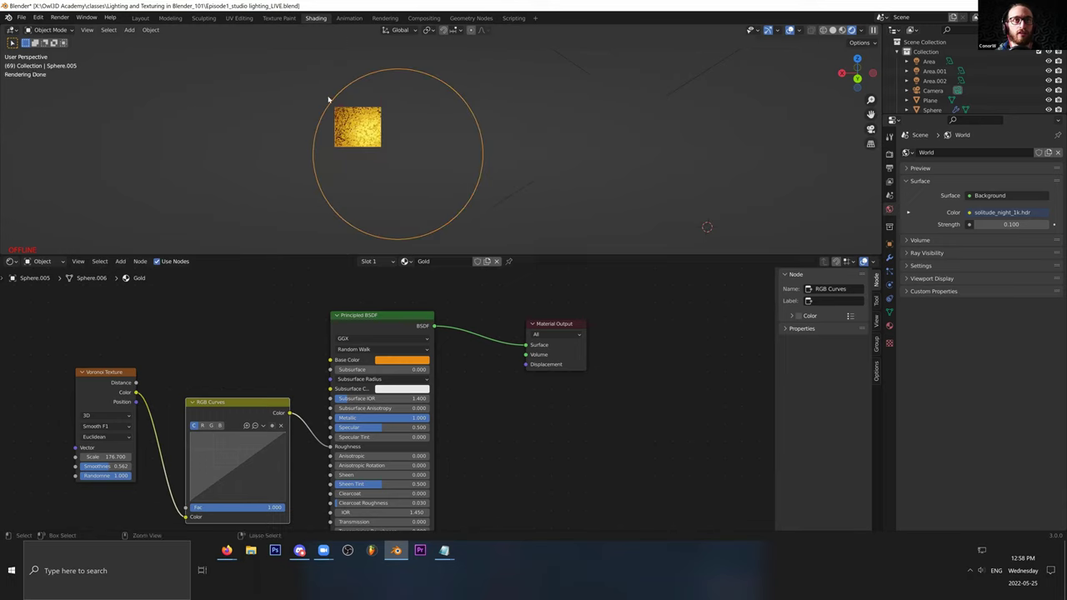
key(ctrl+b)
drag(326, 95, 414, 169)
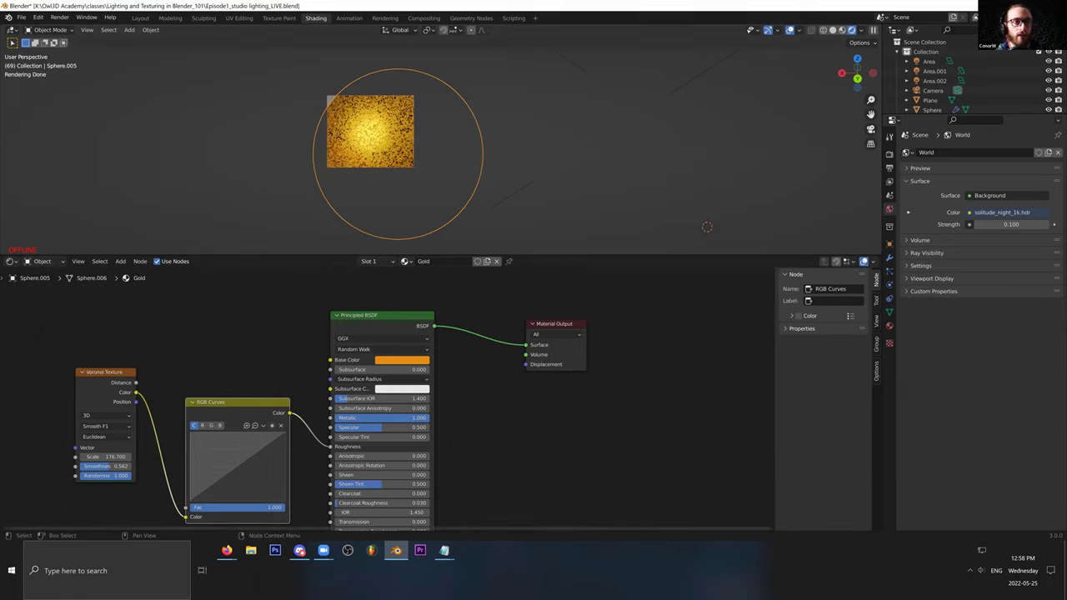
Step: Flatten the RGB Curves node's curve by raising its start and lowering its end, and delete the extra control points
drag(191, 501, 191, 460)
drag(285, 477, 226, 486)
click(228, 481)
click(263, 473)
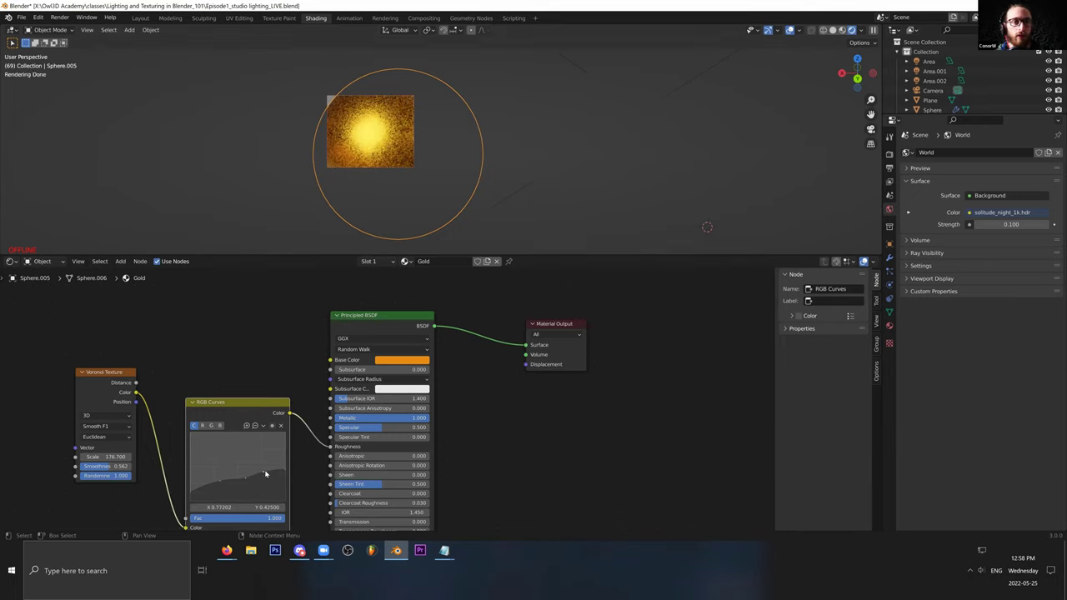
drag(264, 474, 257, 489)
middle_drag(275, 427, 273, 384)
click(281, 383)
click(281, 382)
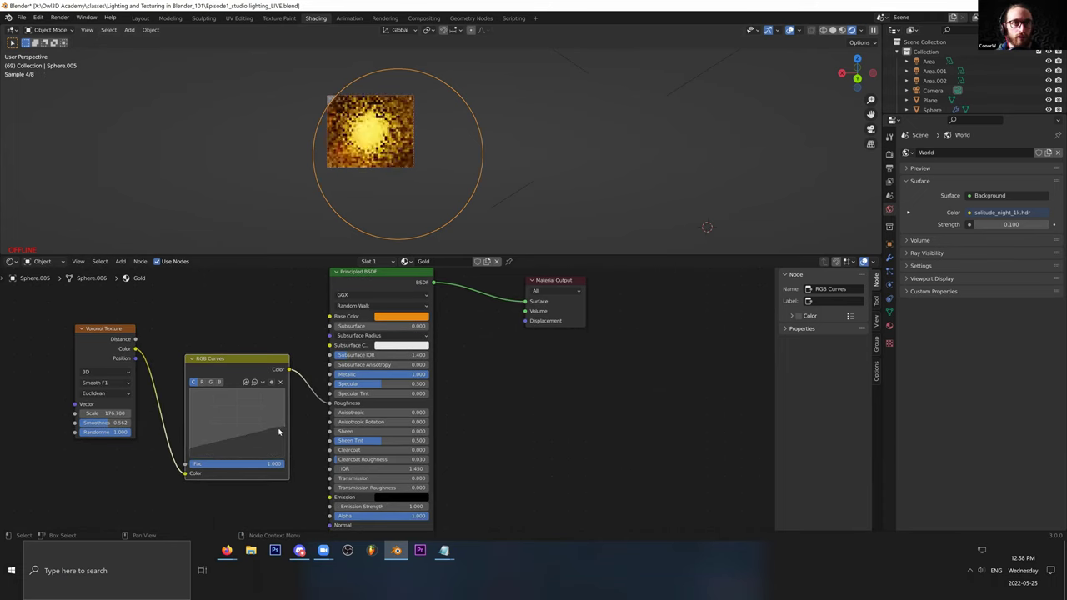
Step: Lower the curve's end point to Y 0.27857 and add a mid-curve point at about X 0.599, Y 0.193
drag(284, 427, 283, 441)
click(242, 442)
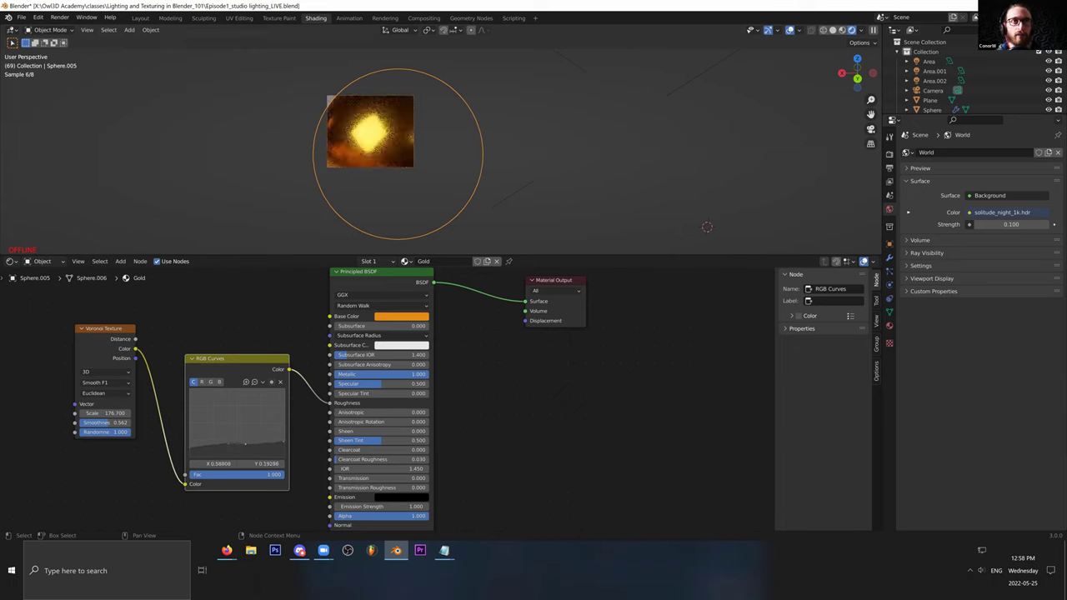
drag(285, 442, 289, 438)
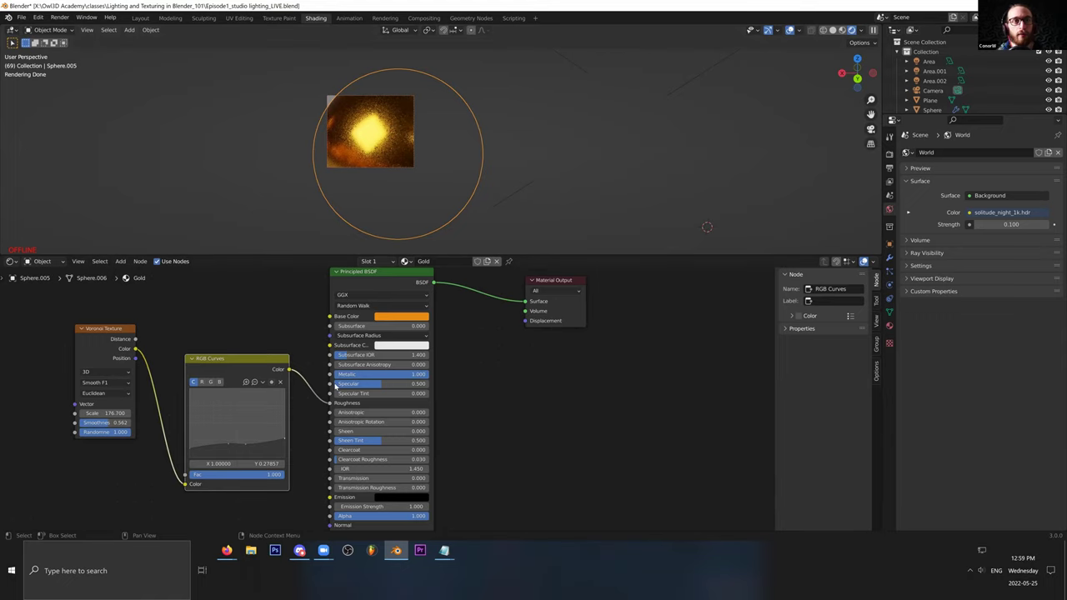
Step: Space the Voronoi Texture and RGB Curves nodes away from the Principled BSDF and insert a MixRGB node between the curves and Roughness
drag(108, 329, 5, 328)
middle_drag(107, 351, 228, 381)
drag(358, 389, 248, 368)
drag(122, 358, 90, 354)
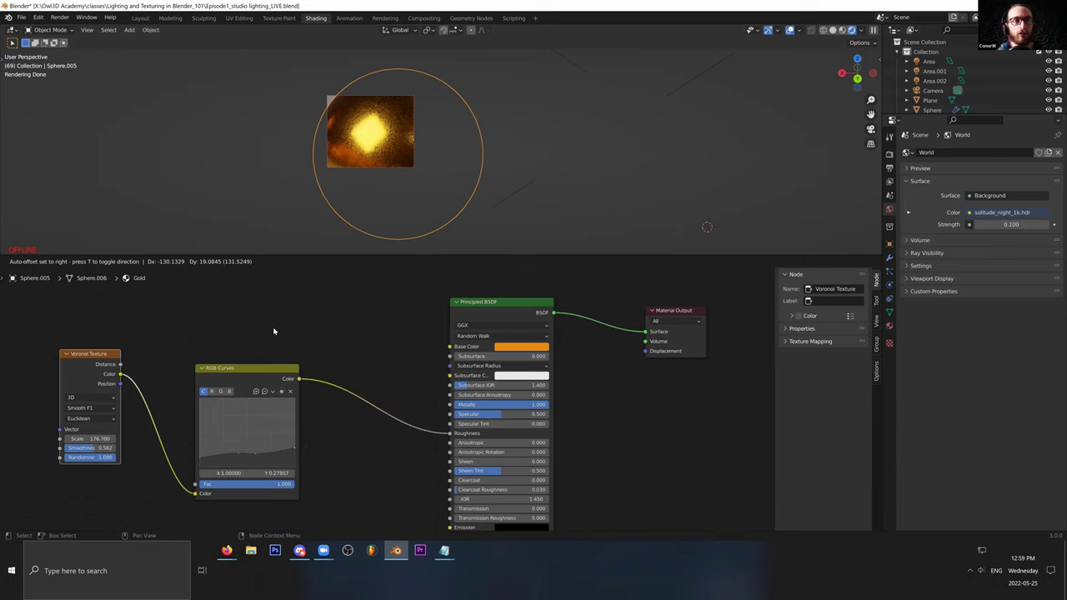
click(273, 331)
key(shift+a)
text(mixr)
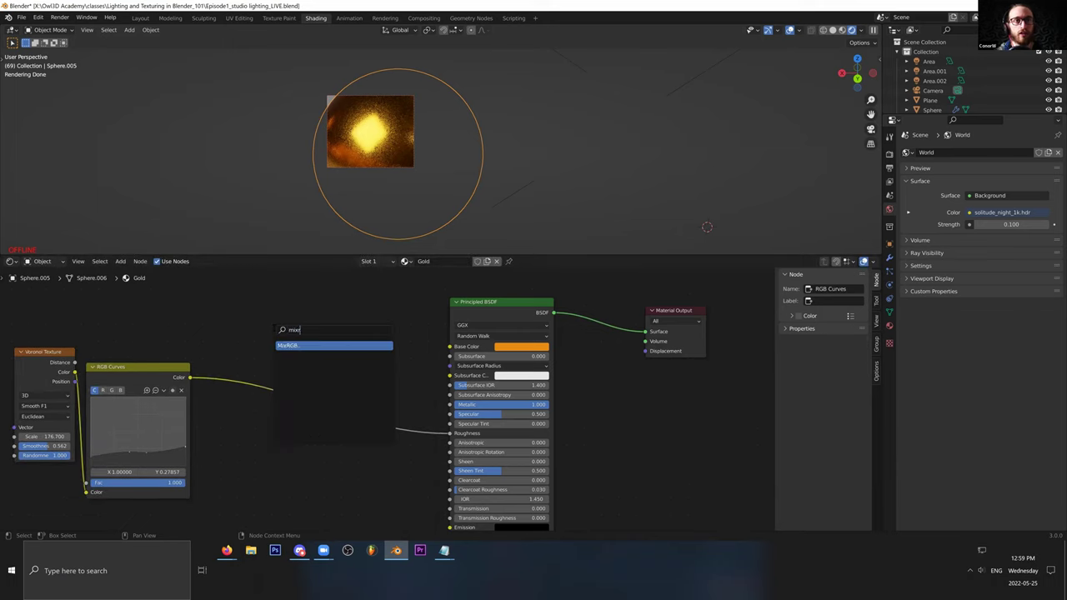
key(Return)
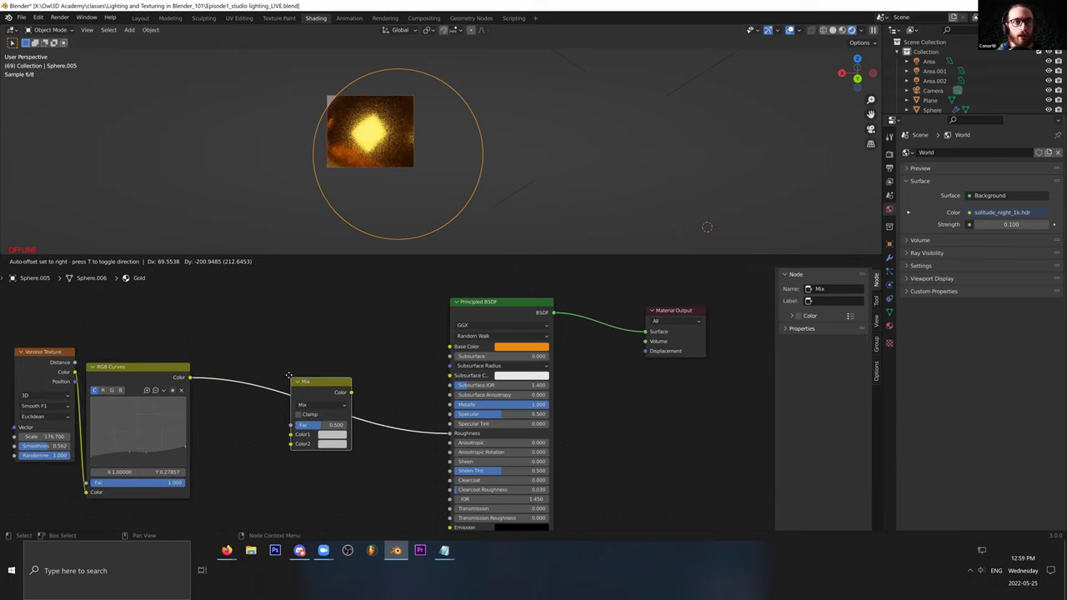
click(290, 351)
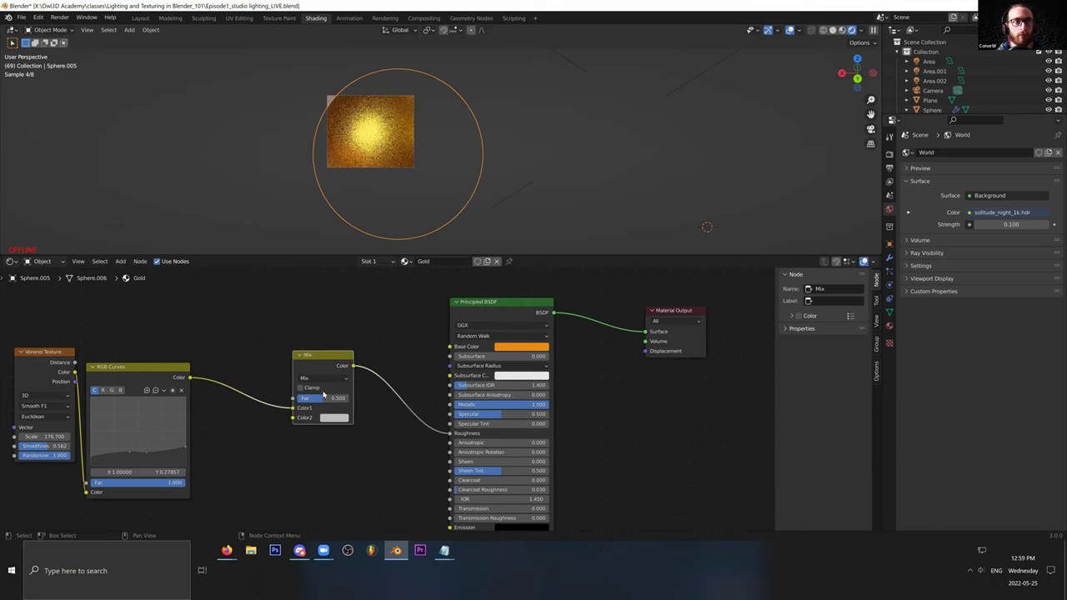
Step: Add a Noise Texture node below the RGB Curves and connect its Color to the Mix node's Color2
middle_drag(324, 396, 387, 337)
key(shift+a)
click(255, 419)
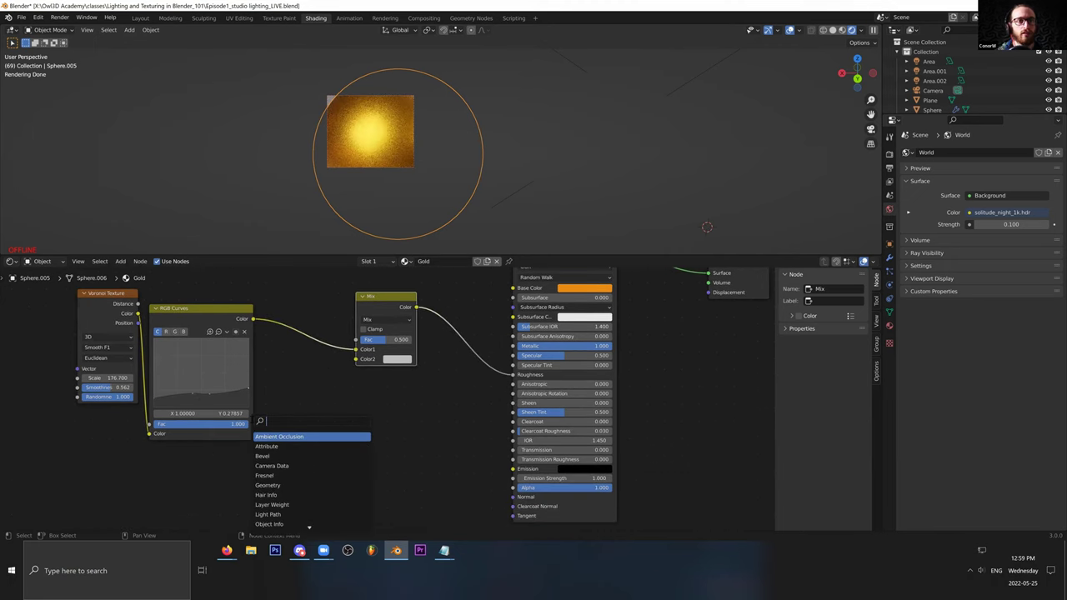
text(noi)
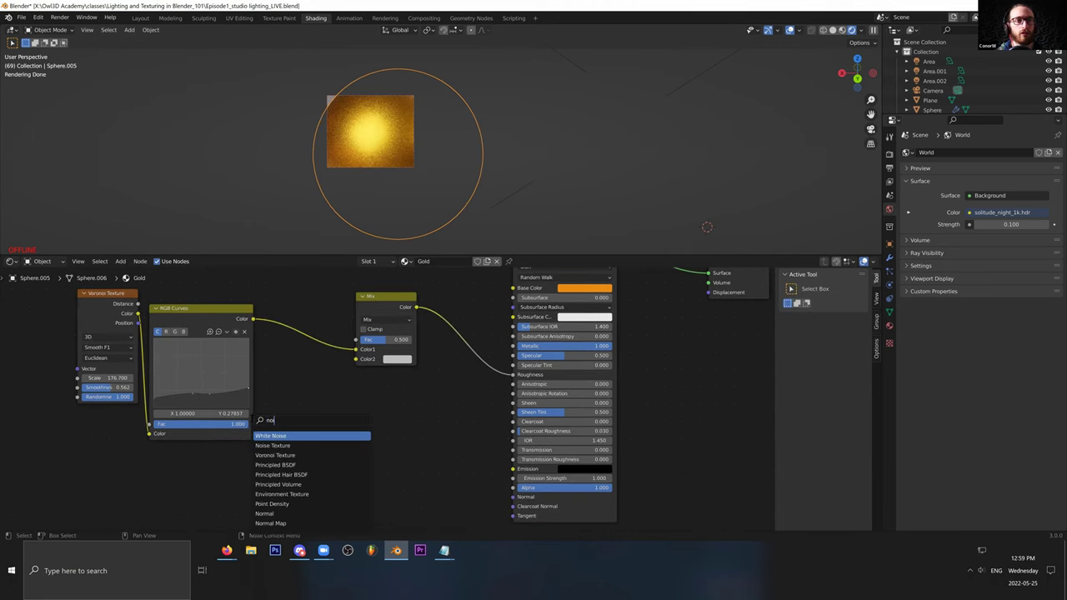
key(Return)
drag(321, 468, 357, 360)
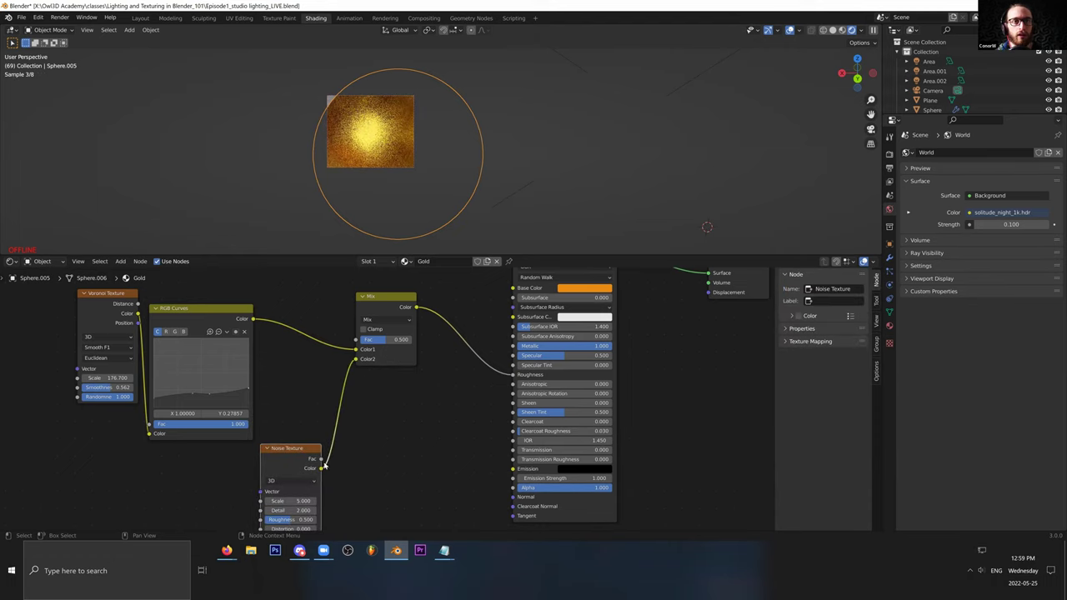
Step: Preview the Noise Texture on the whole sphere through the Material Output and set its Scale to 3.200 and Roughness to 0.305
drag(324, 468, 711, 350)
middle_drag(417, 419, 414, 338)
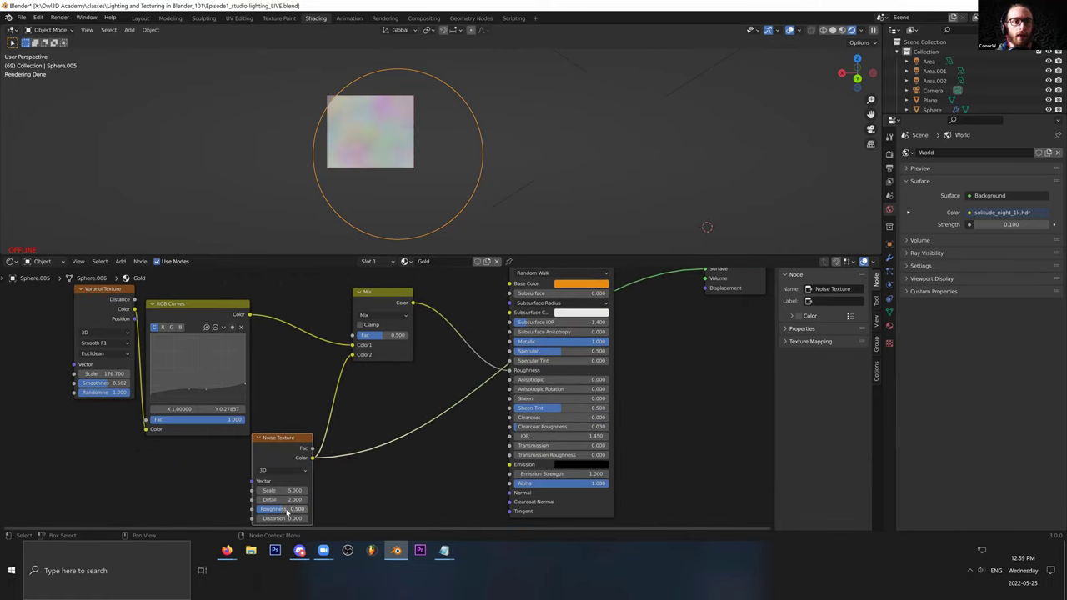
drag(294, 509, 261, 490)
click(260, 490)
key(ctrl+b)
drag(270, 55, 513, 247)
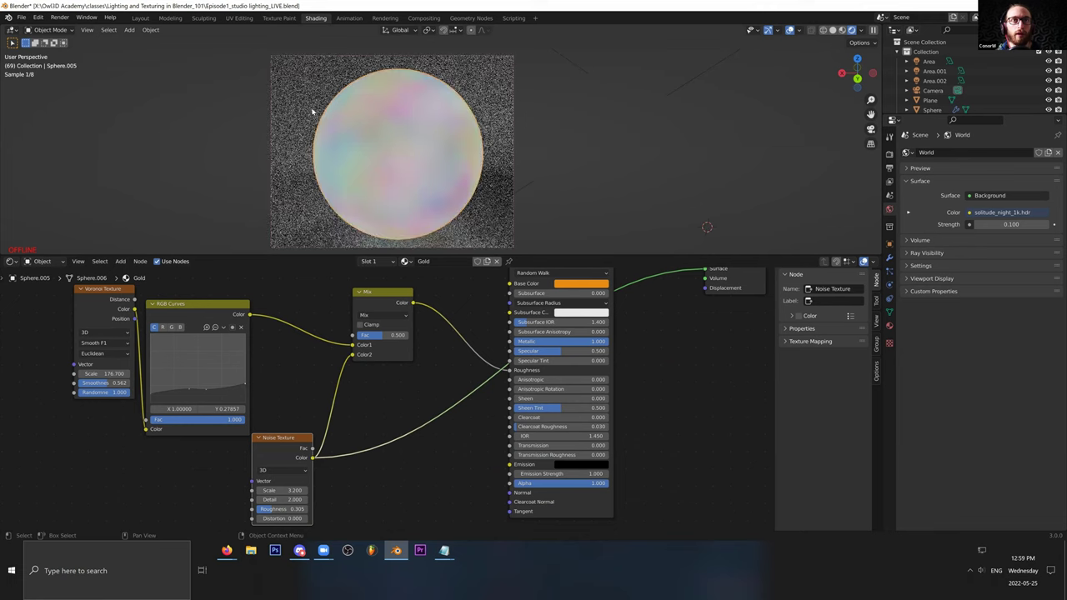
Step: Preview the Mix node's output on the sphere and set its Fac to 0.733
middle_drag(376, 349, 343, 386)
ctrl+shift+click(342, 362)
drag(347, 375, 231, 340)
Step: Add a second Noise Texture node above the RGB Curves and connect its Color to the Mix node's Fac
key(shift+a)
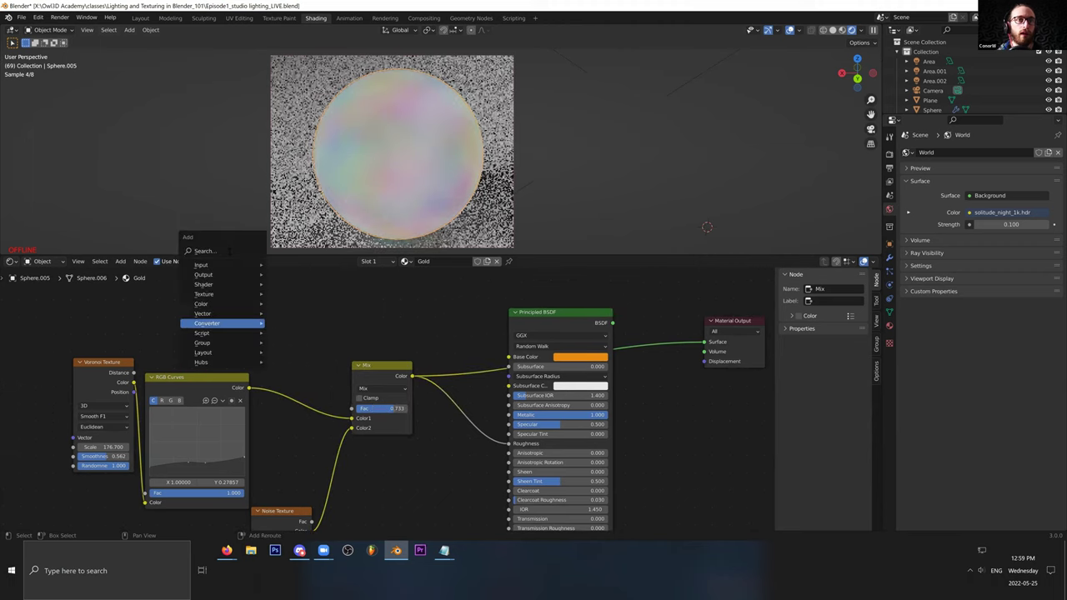
click(217, 251)
text(noise)
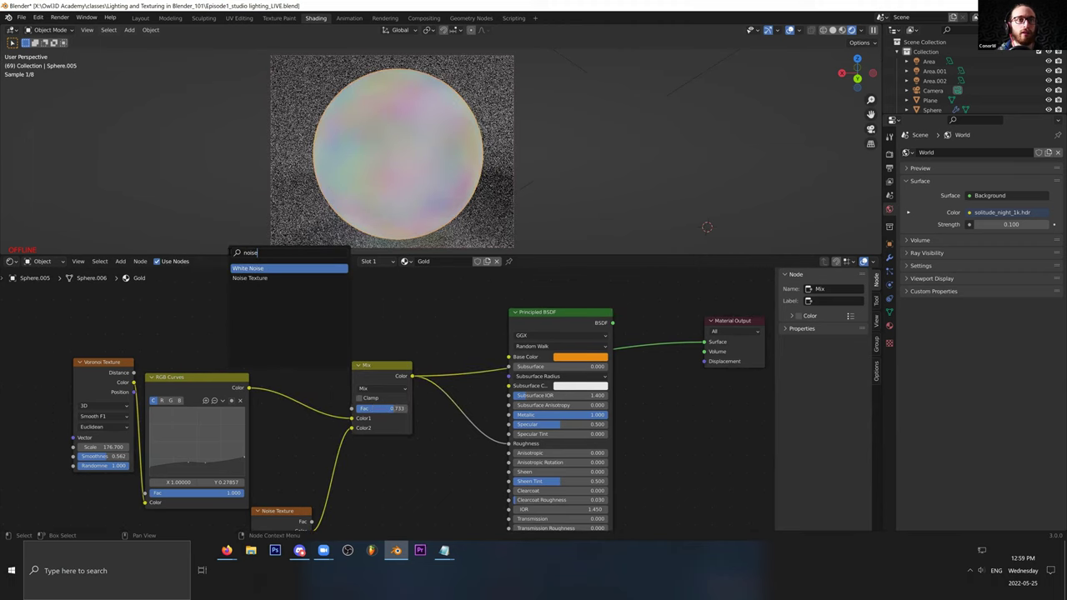
click(240, 278)
click(242, 303)
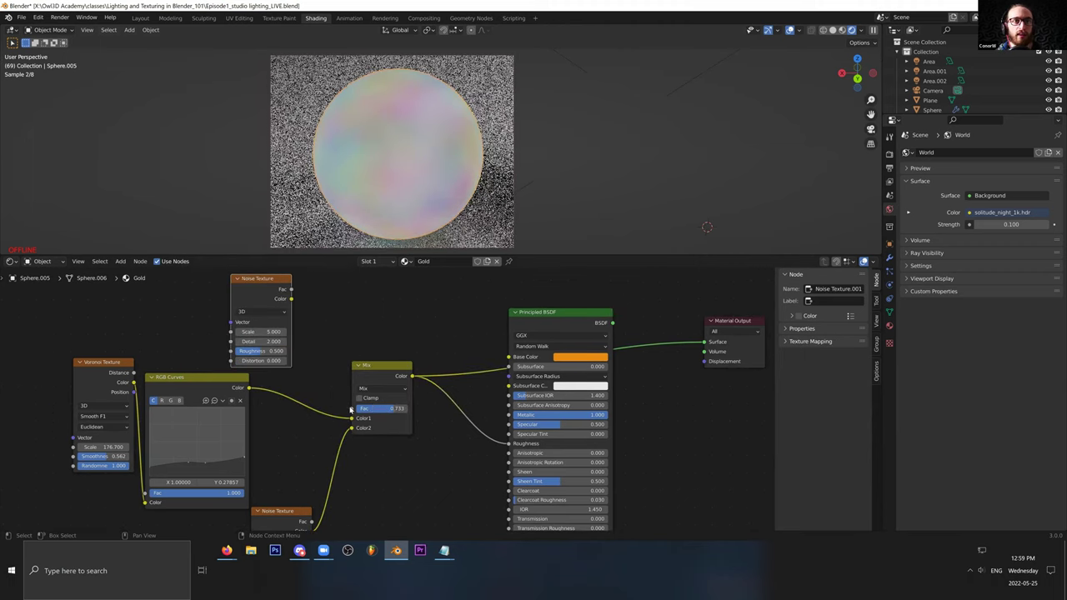
drag(351, 409, 291, 298)
drag(340, 367, 341, 370)
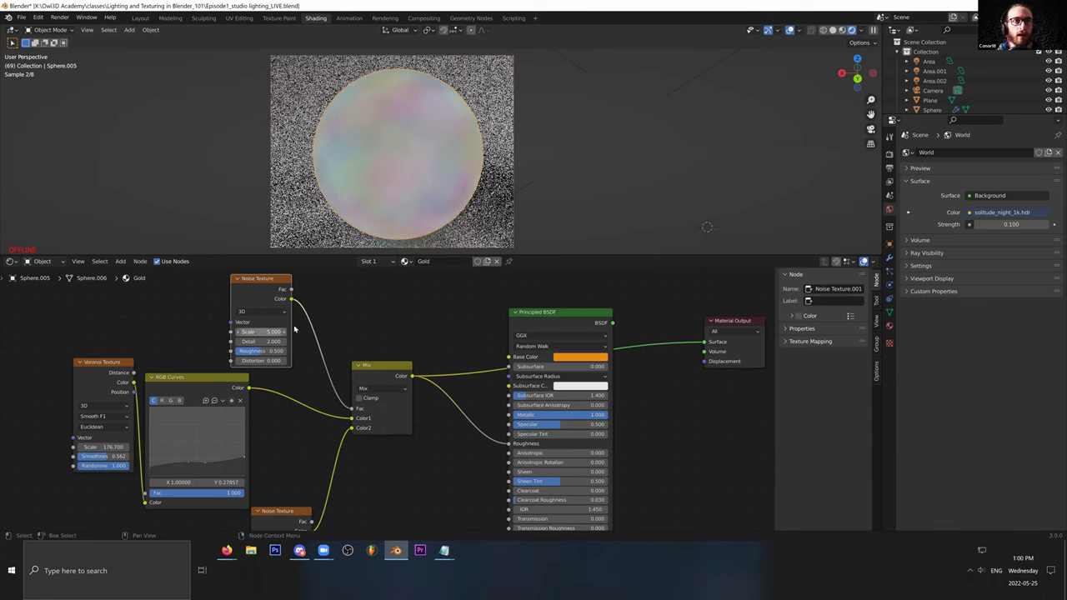
Step: Insert a second RGB Curves node between the new Noise Texture and the Mix node's Fac
key(shift+a)
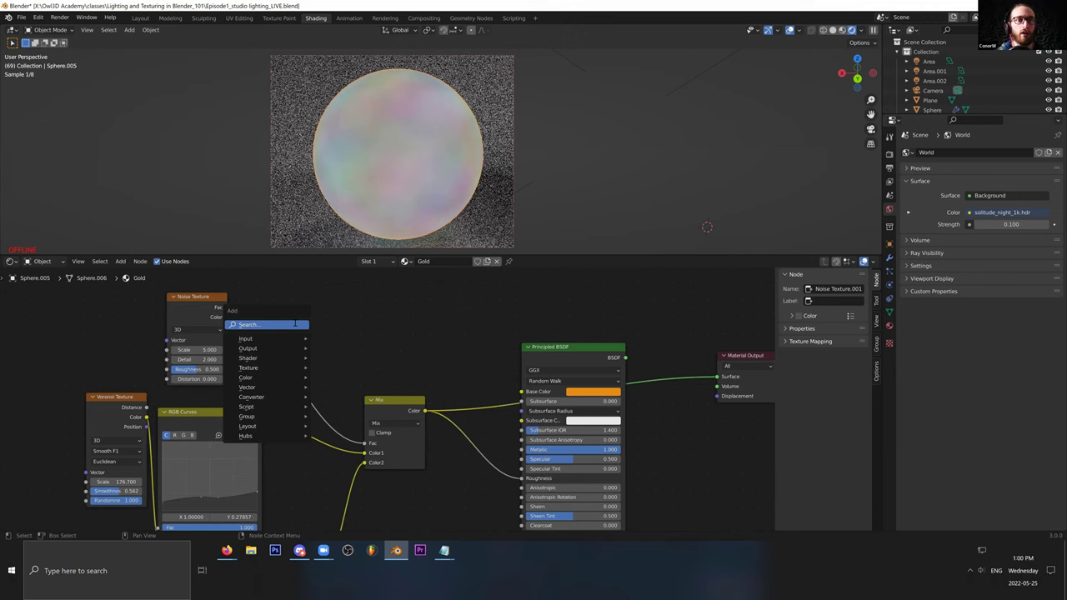
click(295, 323)
text(r)
click(311, 378)
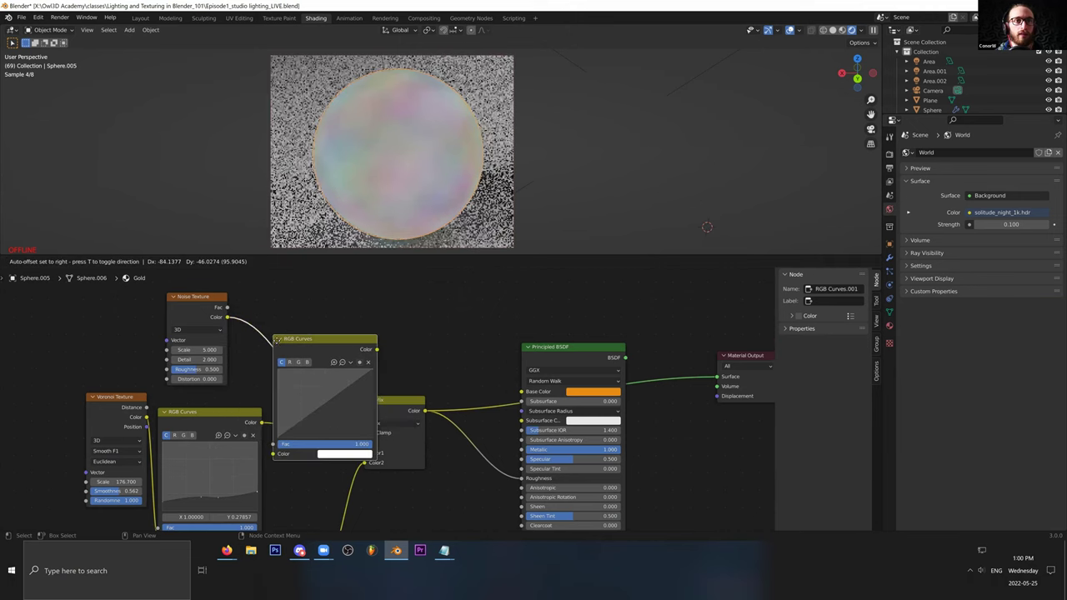
click(307, 269)
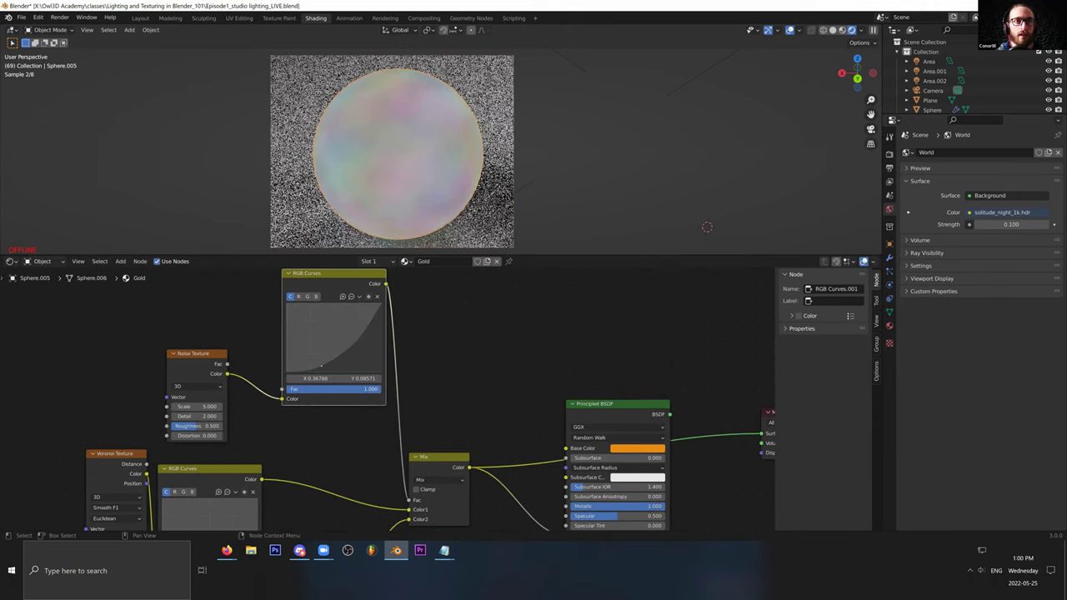
Step: Shape the upper RGB Curves node into an S-curve with points at about X 0.24, Y 0.08 and X 0.756, Y 0.979
drag(320, 365, 337, 309)
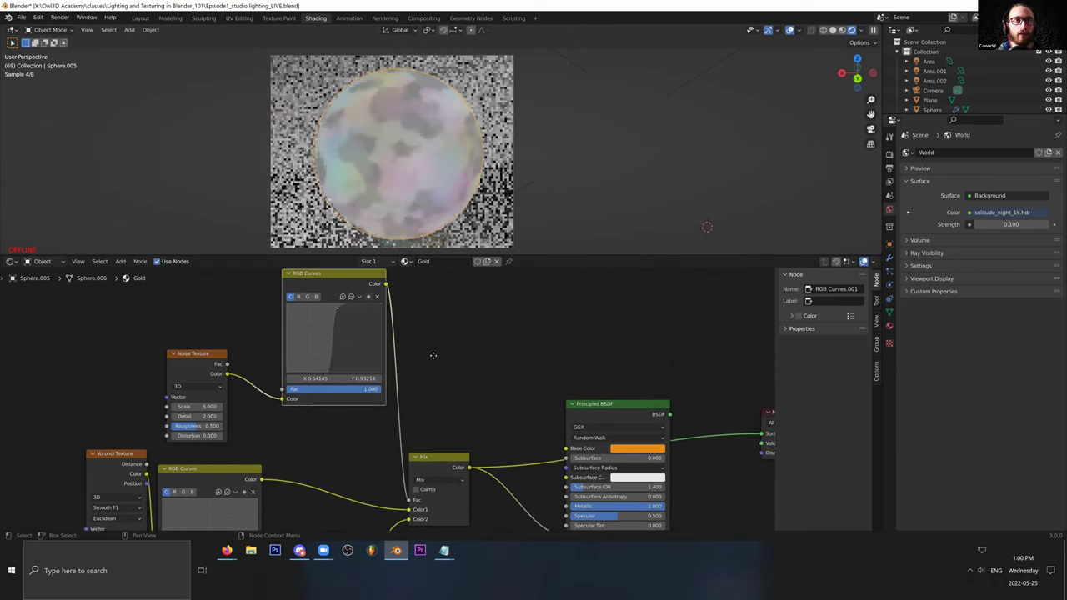
middle_drag(343, 298, 338, 290)
drag(333, 300, 351, 298)
middle_drag(346, 300, 354, 289)
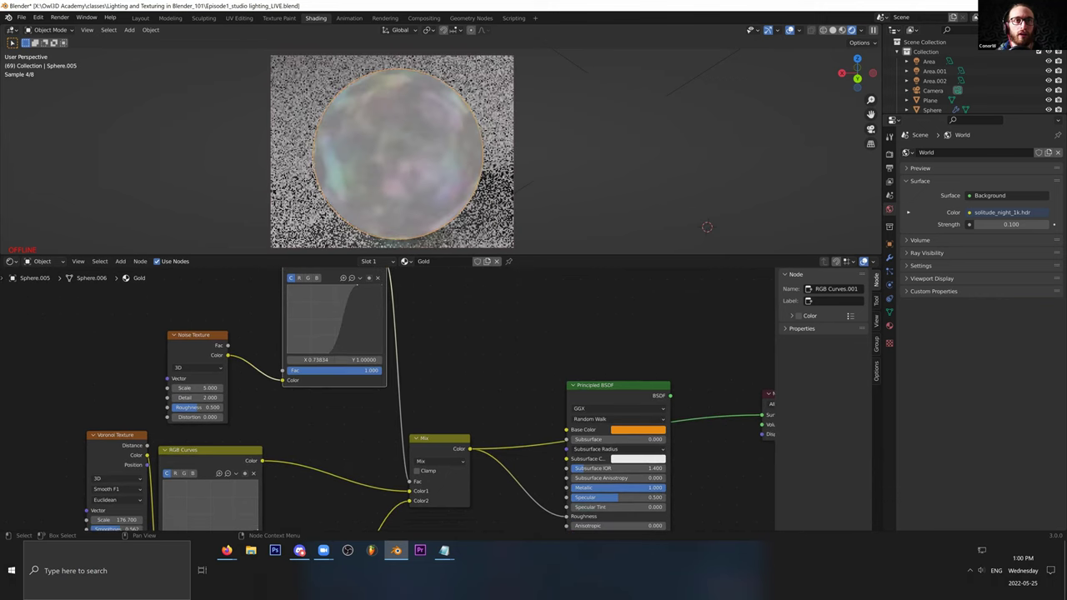
drag(357, 287, 367, 289)
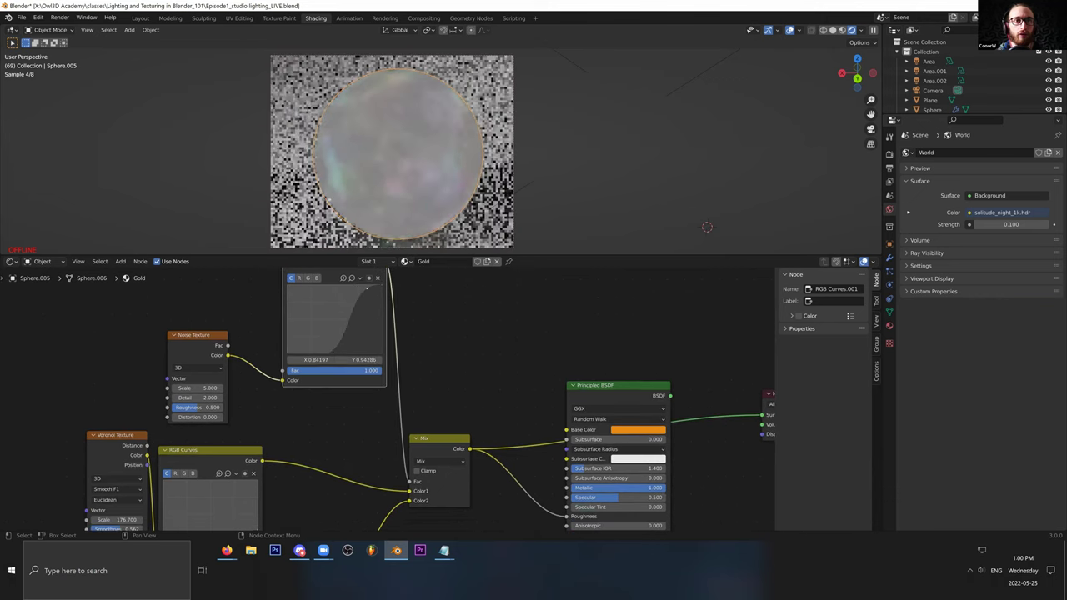
click(309, 349)
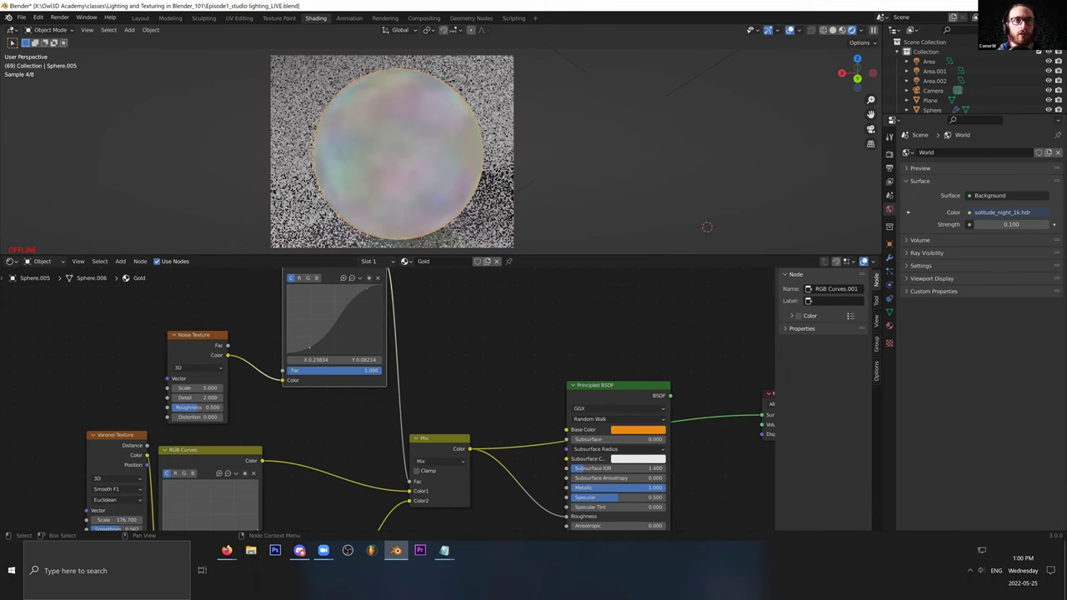
click(360, 289)
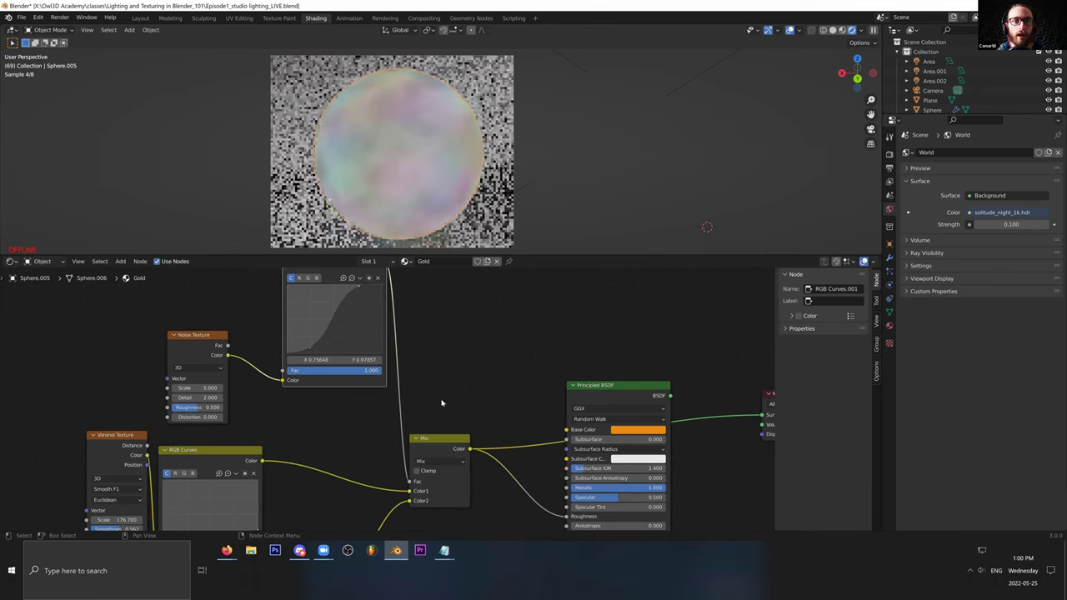
Step: Reconnect the Principled BSDF to the Material Output's Surface and space the Voronoi and upper Noise Texture nodes farther from their RGB Curves nodes
middle_drag(442, 402, 277, 373)
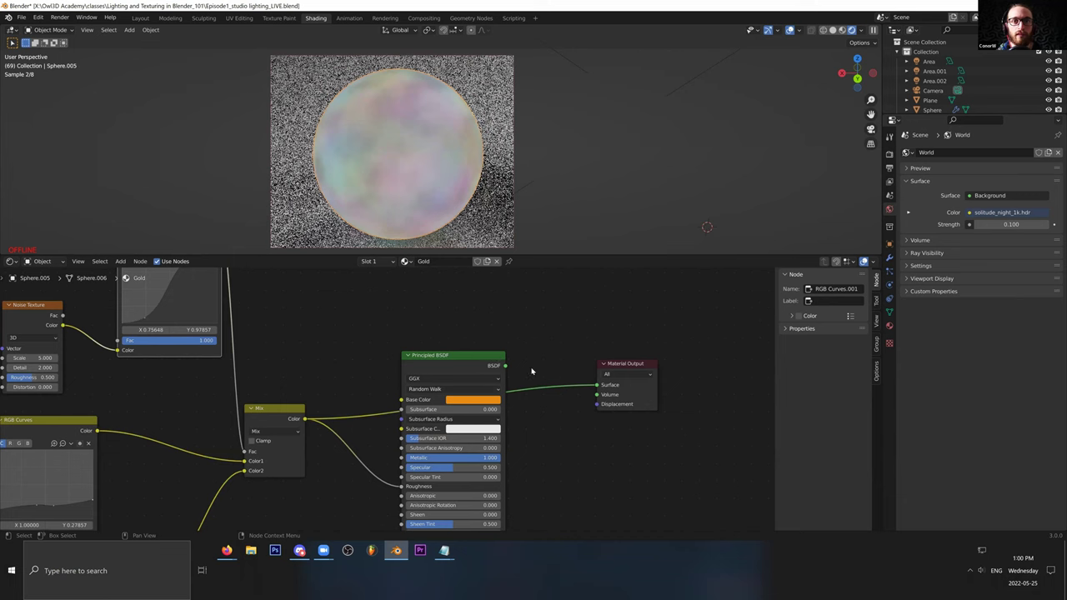
click(457, 175)
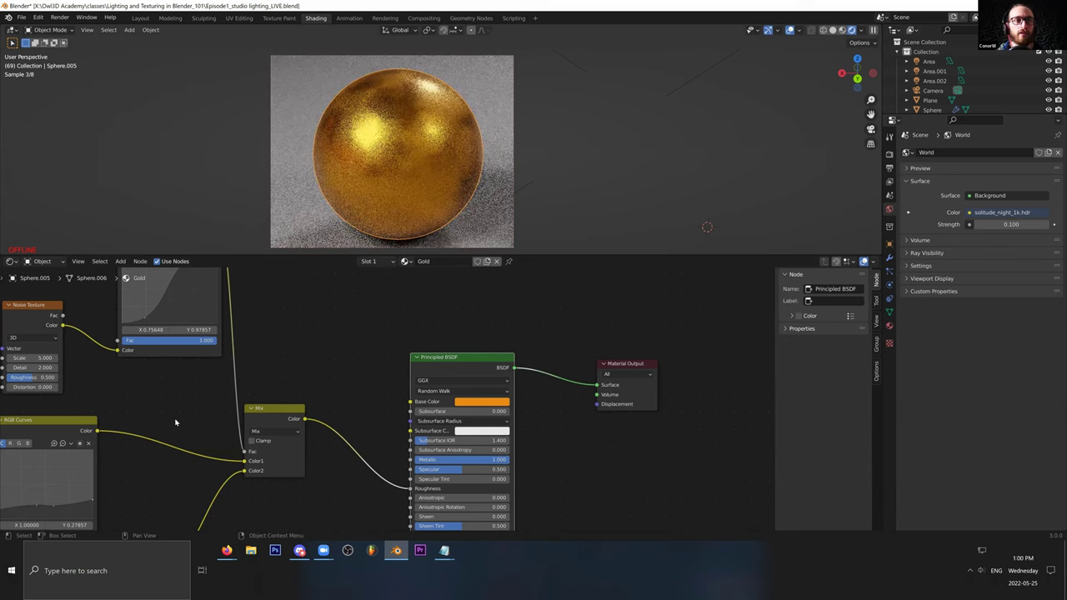
scroll(158, 339, down, 2)
middle_drag(157, 339, 340, 271)
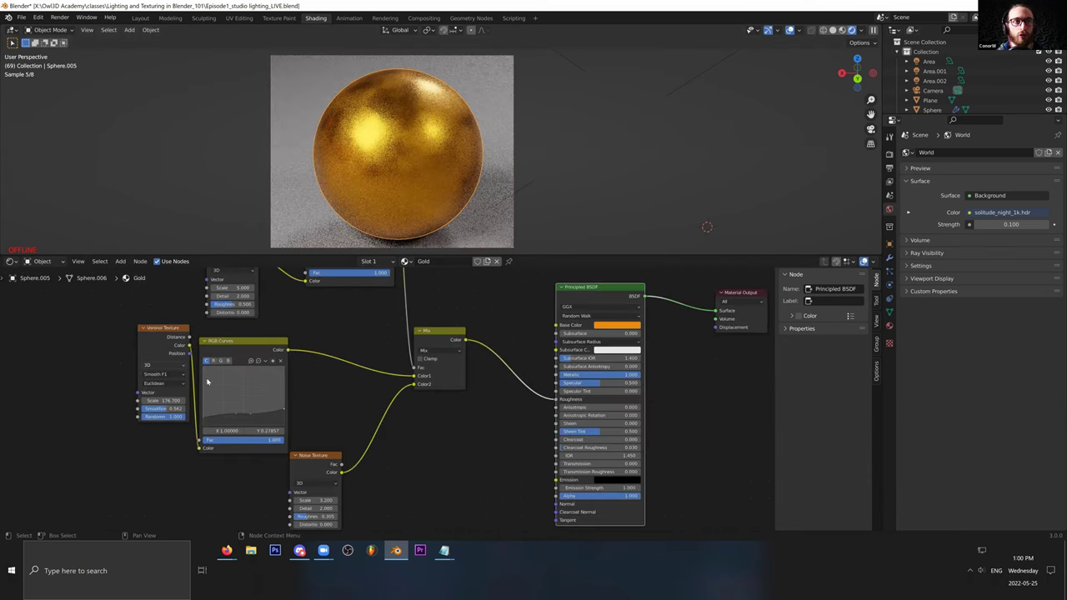
drag(162, 329, 123, 348)
middle_drag(207, 381, 200, 433)
drag(225, 302, 211, 294)
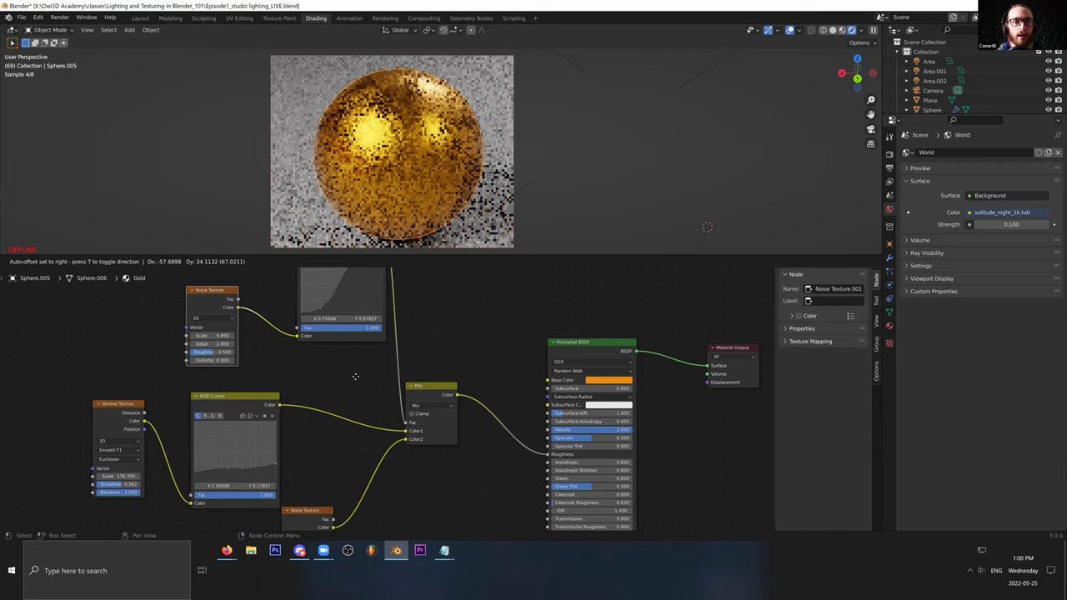
middle_drag(336, 457, 372, 434)
middle_drag(408, 480, 376, 487)
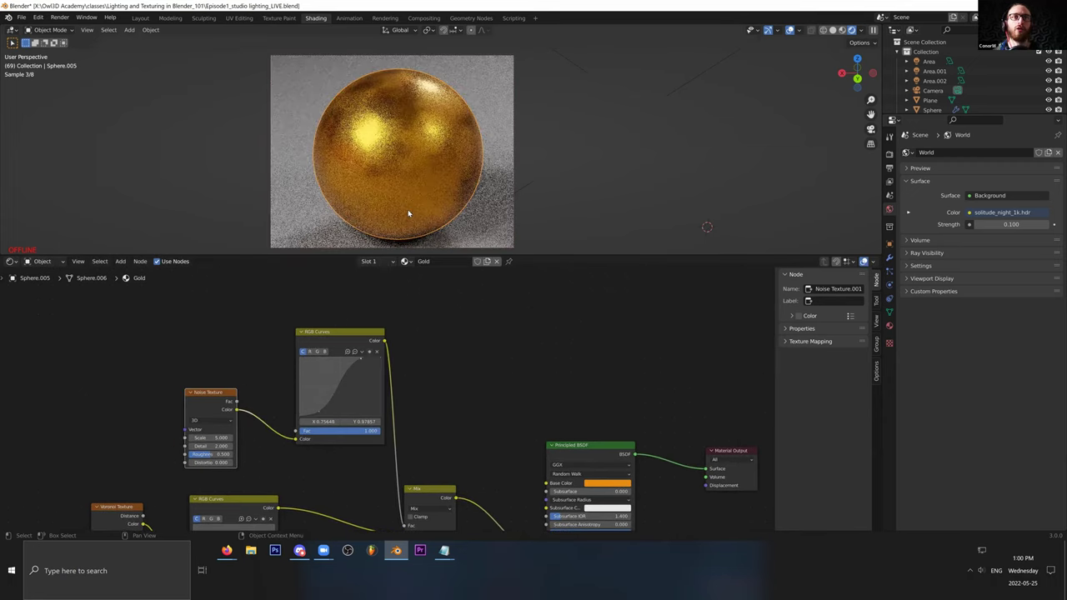
Step: Switch to Firefox and examine the color and surface of gold nuggets in the Wikipedia and Twitter image results
key(alt+Tab)
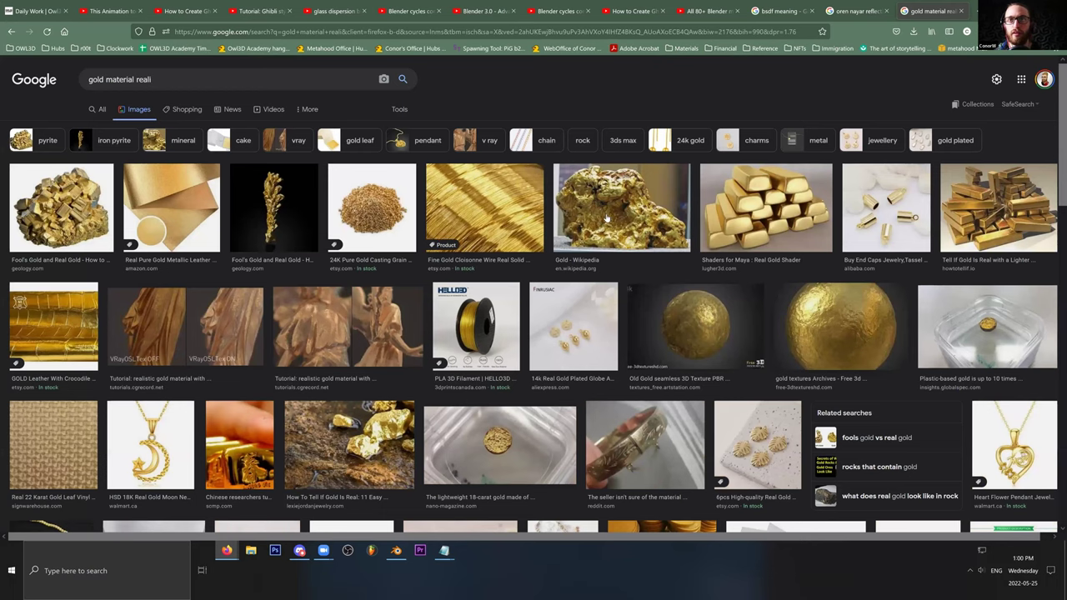
click(903, 197)
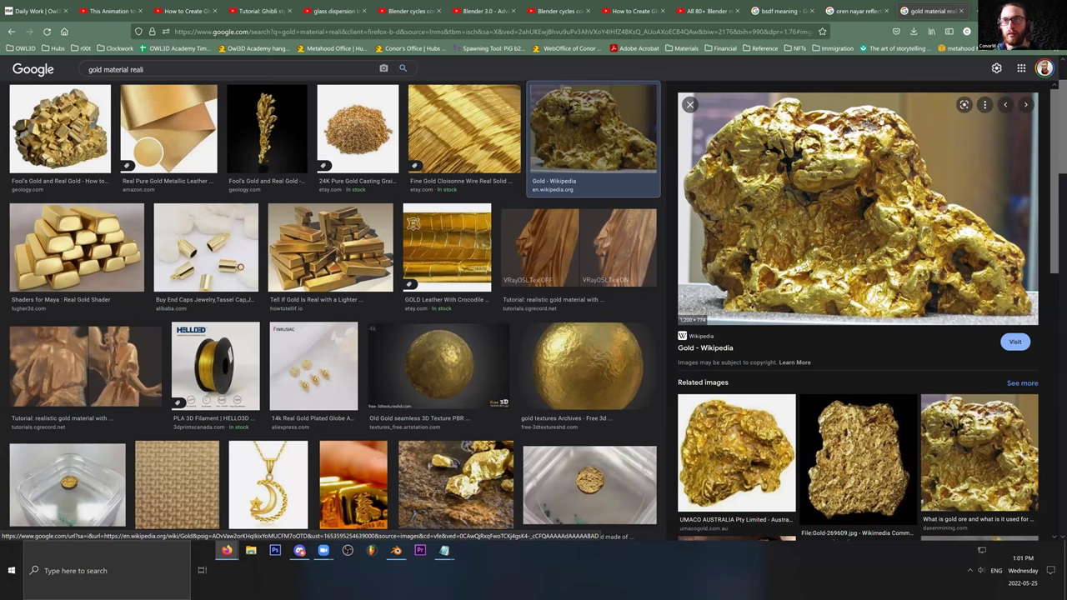
scroll(859, 230, down, 1)
scroll(836, 232, down, 5)
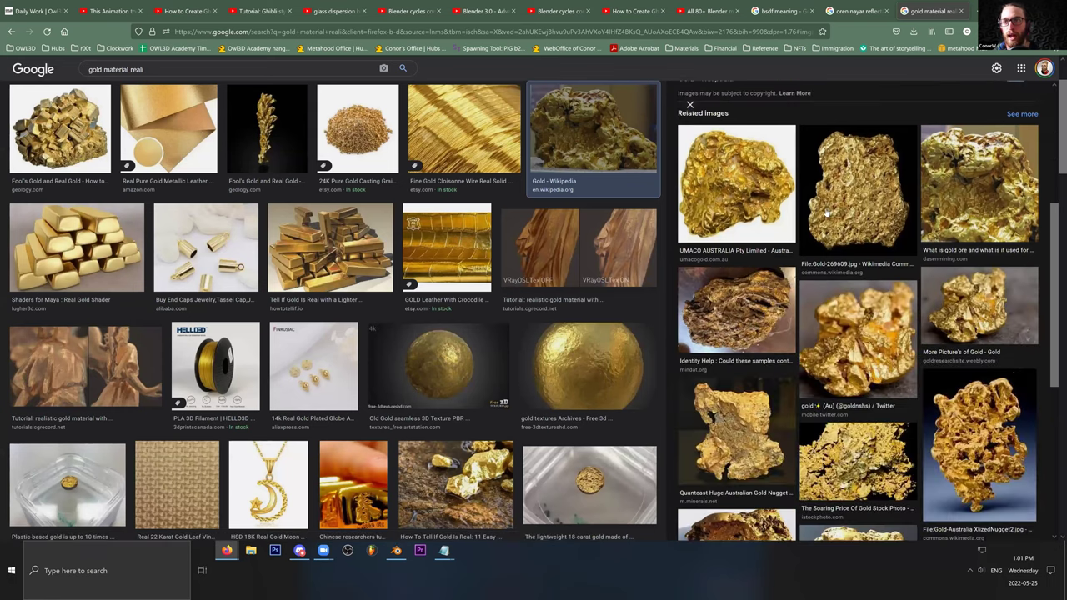
click(875, 248)
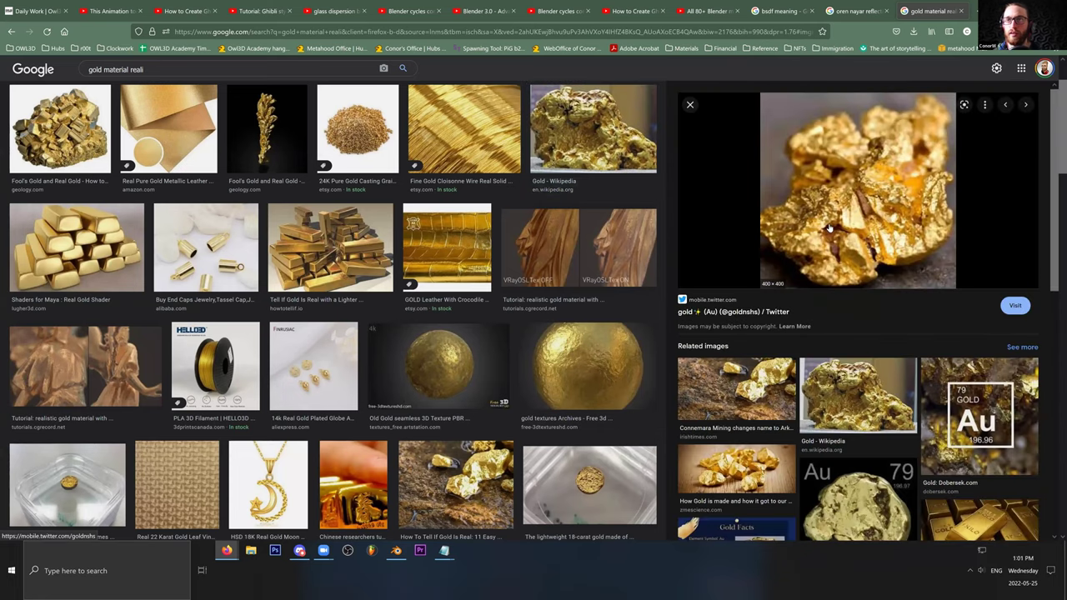
Step: Switch back to Blender, insert an RGB Curves node between the Mix node and the Roughness input, and lower its white end point to Y 0.643
key(alt+Tab)
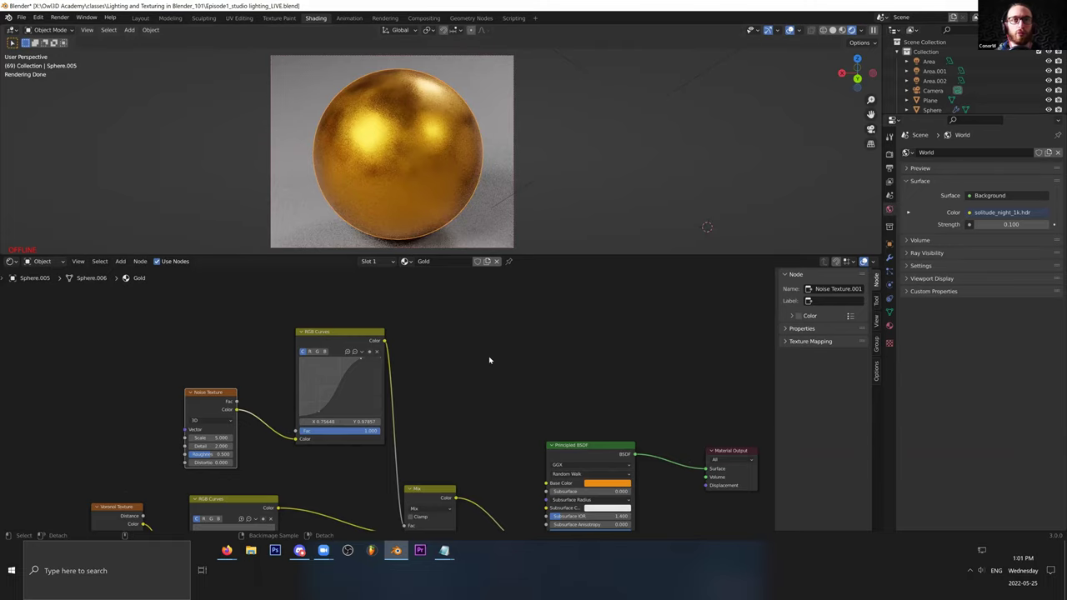
middle_drag(483, 409, 438, 283)
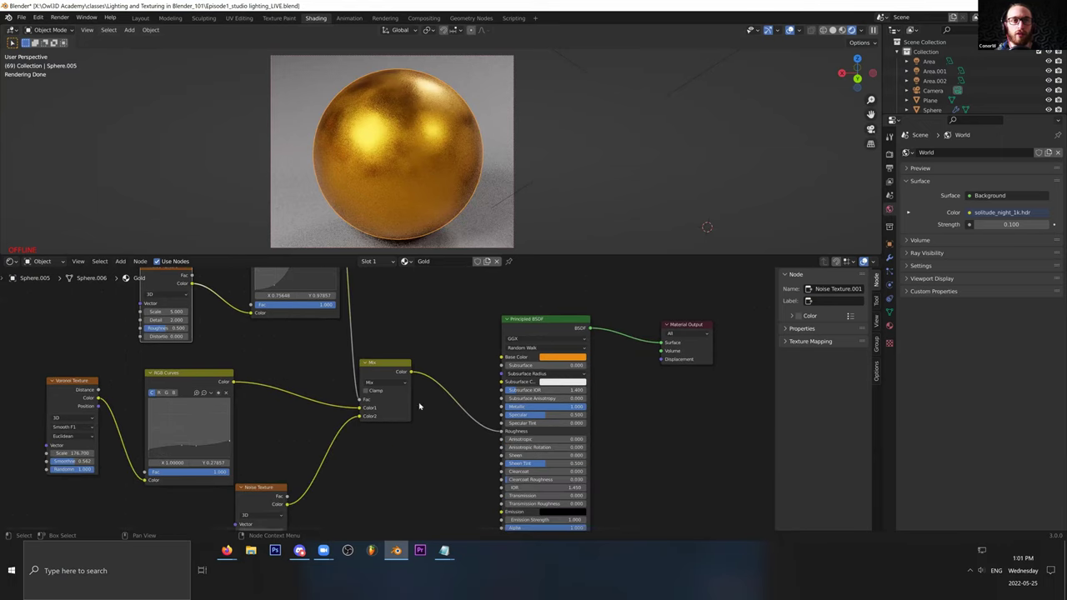
middle_drag(444, 358, 424, 392)
key(shift+a)
text(c)
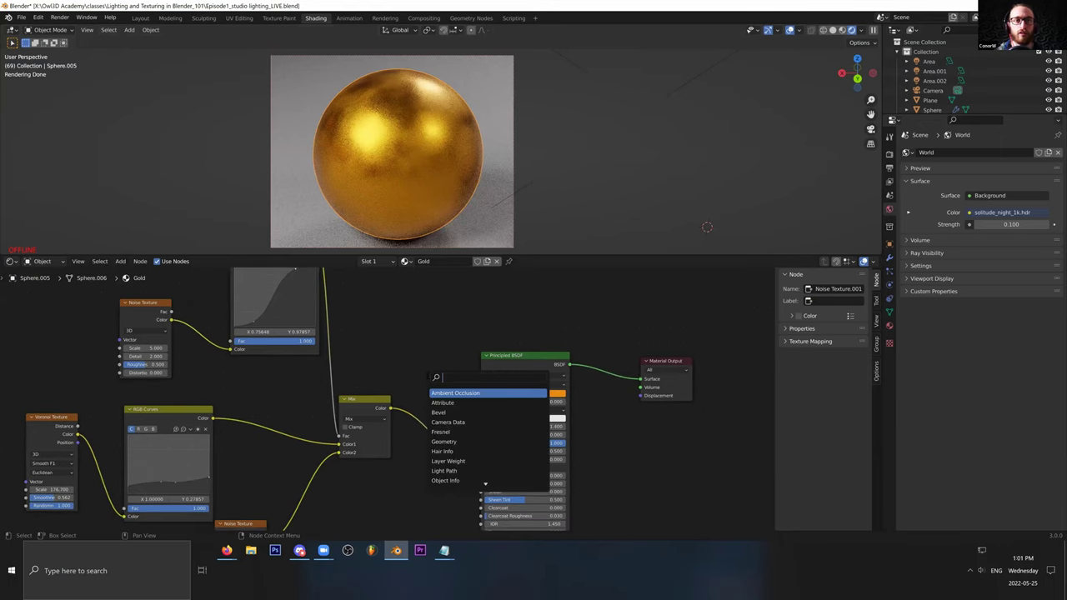
text(ur)
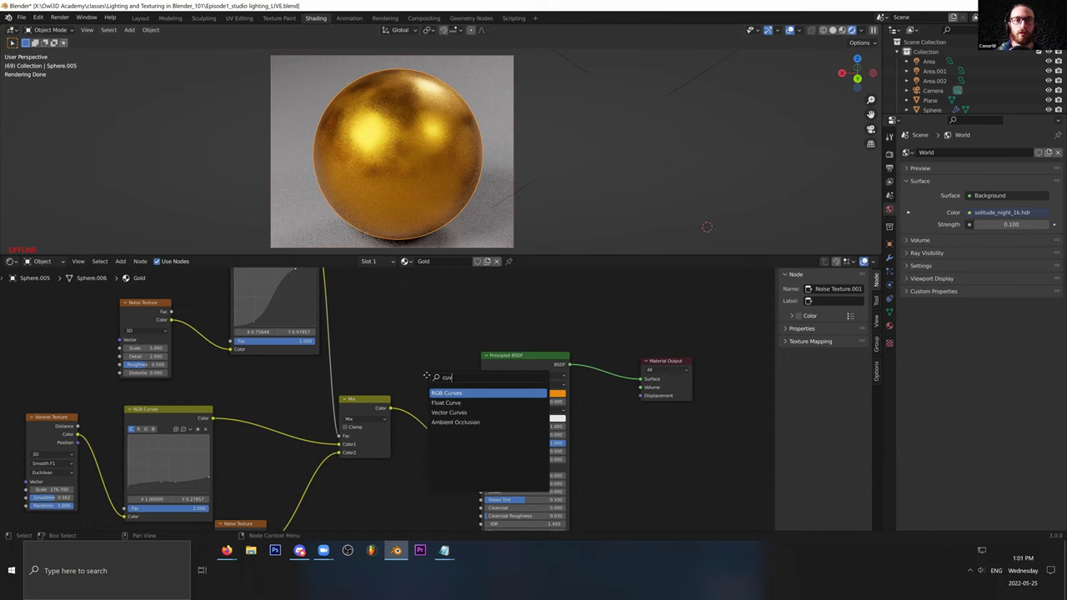
key(Return)
click(421, 413)
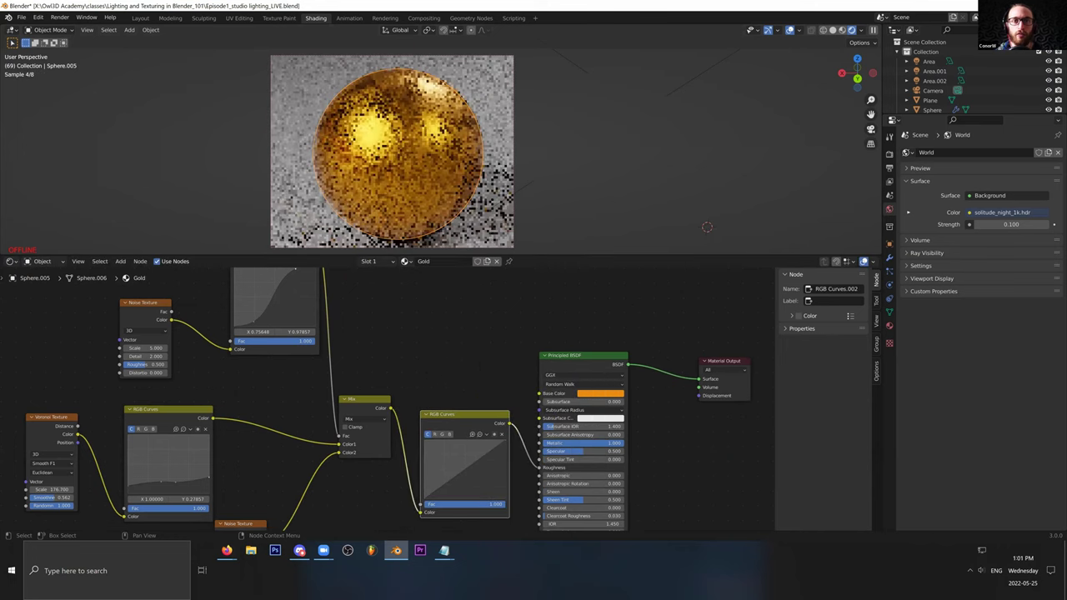
drag(506, 442, 506, 464)
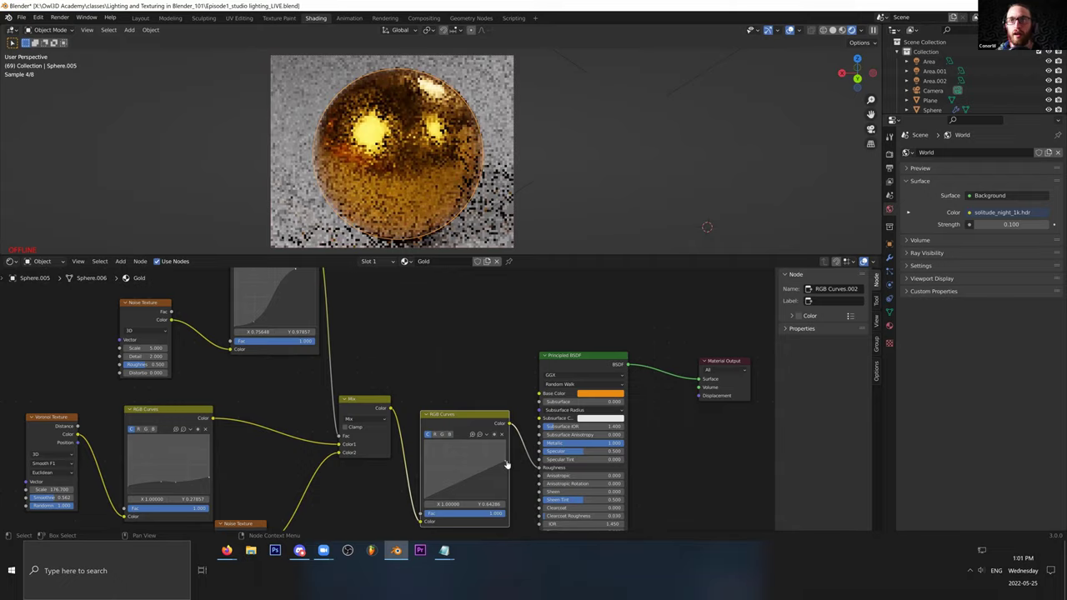
Step: Check the gold reference again and change the Principled BSDF's Base Color to a darker, less saturated gold
key(alt+Tab)
key(alt+Tab)
click(598, 394)
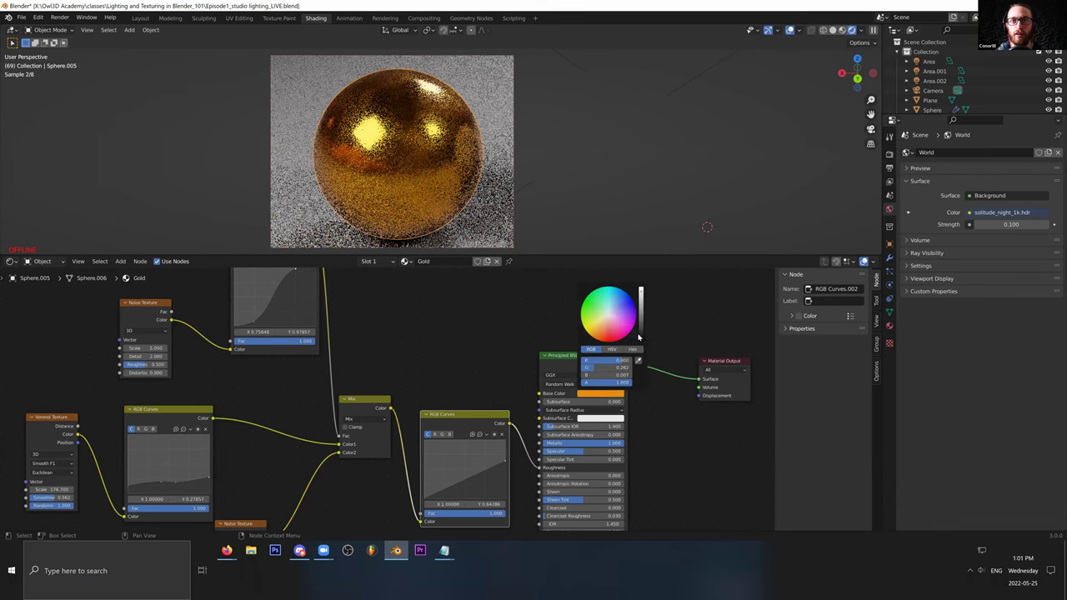
click(641, 302)
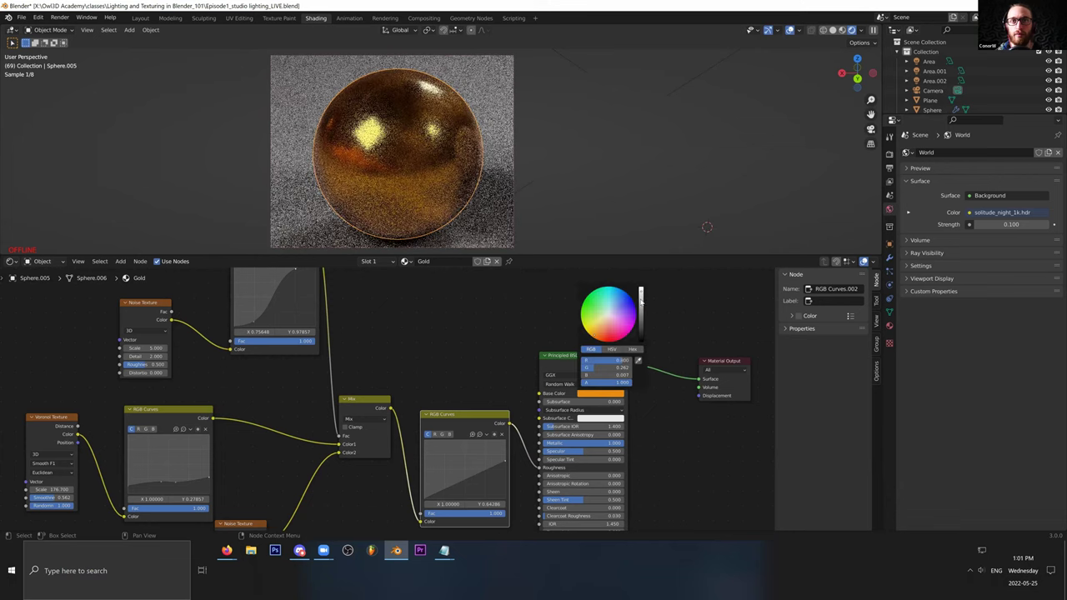
click(611, 349)
drag(631, 368, 609, 360)
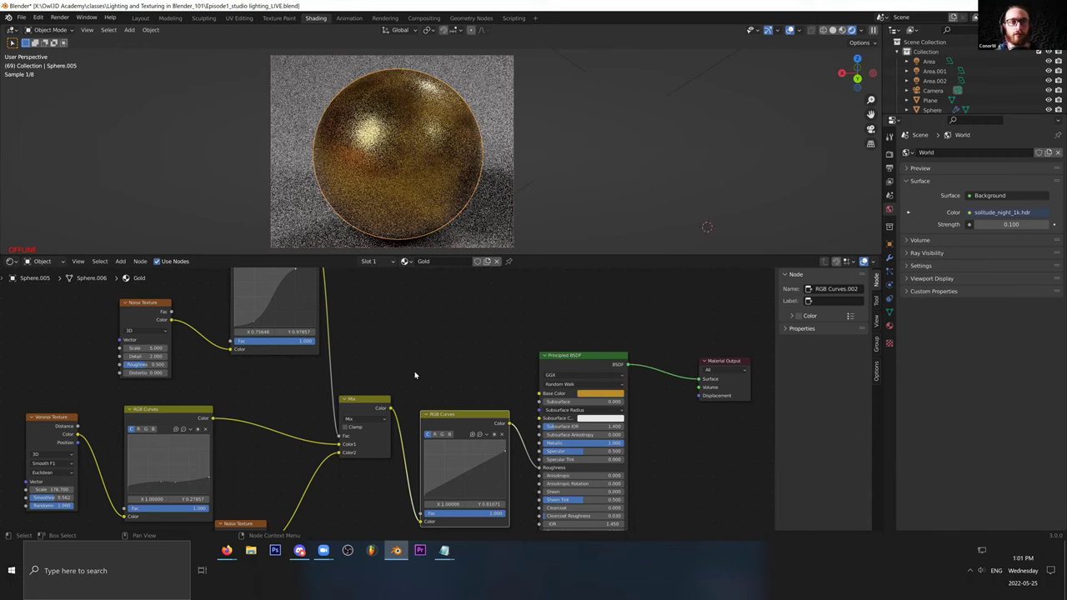
Step: Clear the viewport's render region and select the gray sphere next to the gold one
scroll(348, 370, down, 4)
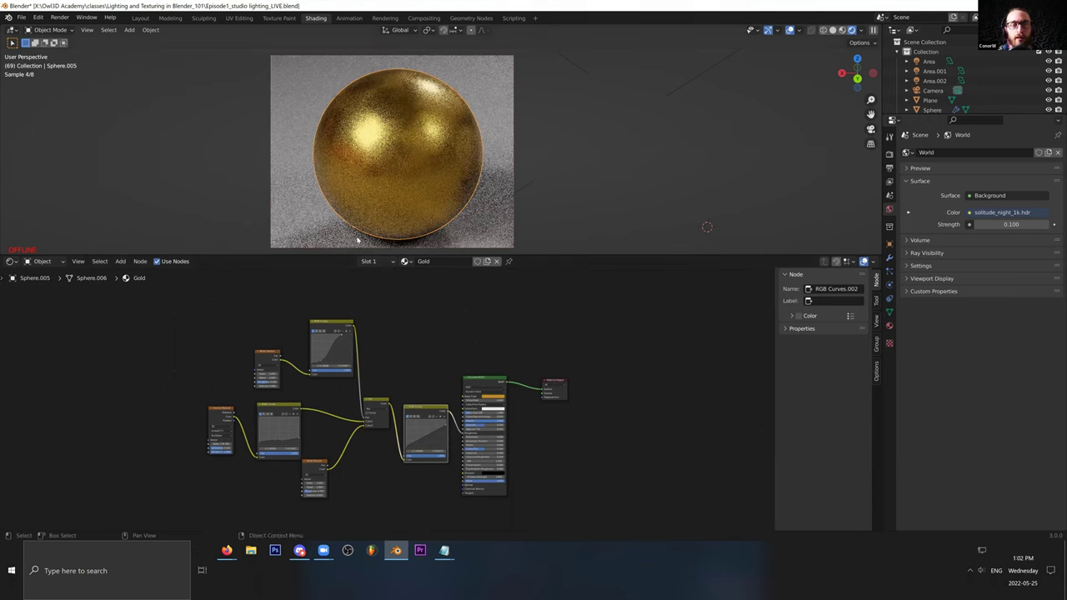
key(ctrl+alt+b)
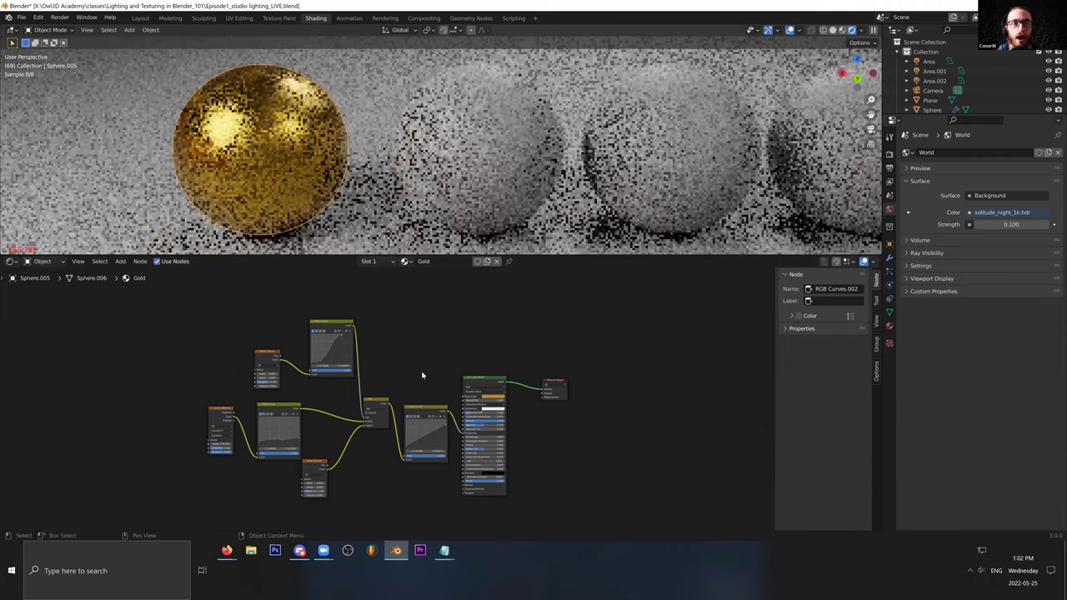
key(ctrl+z)
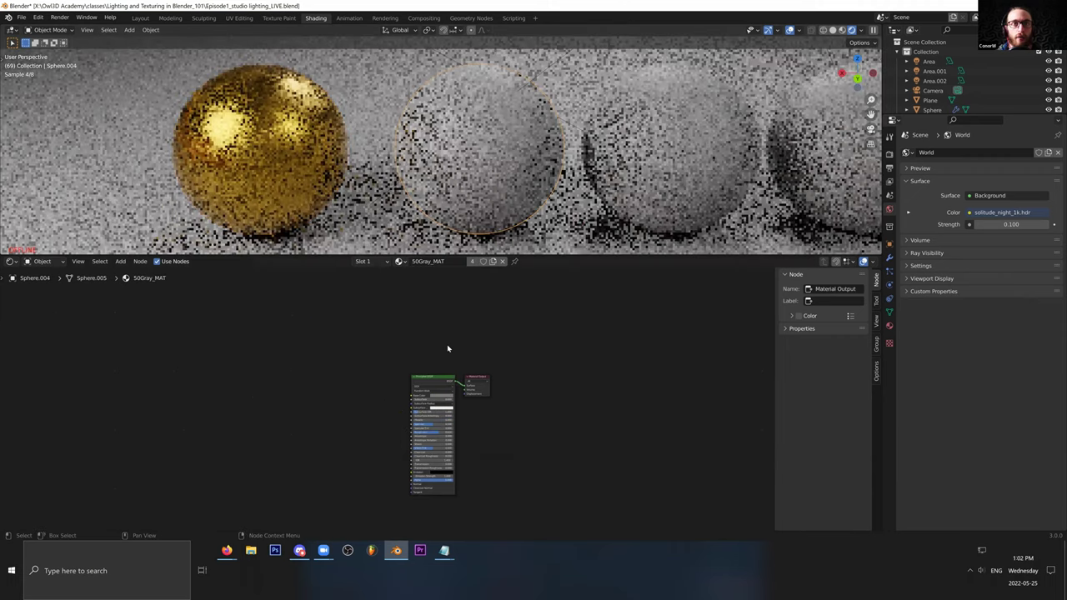
Step: Replace 50Gray_MAT with Chrome_MAT on the selected sphere
scroll(508, 268, up, 5)
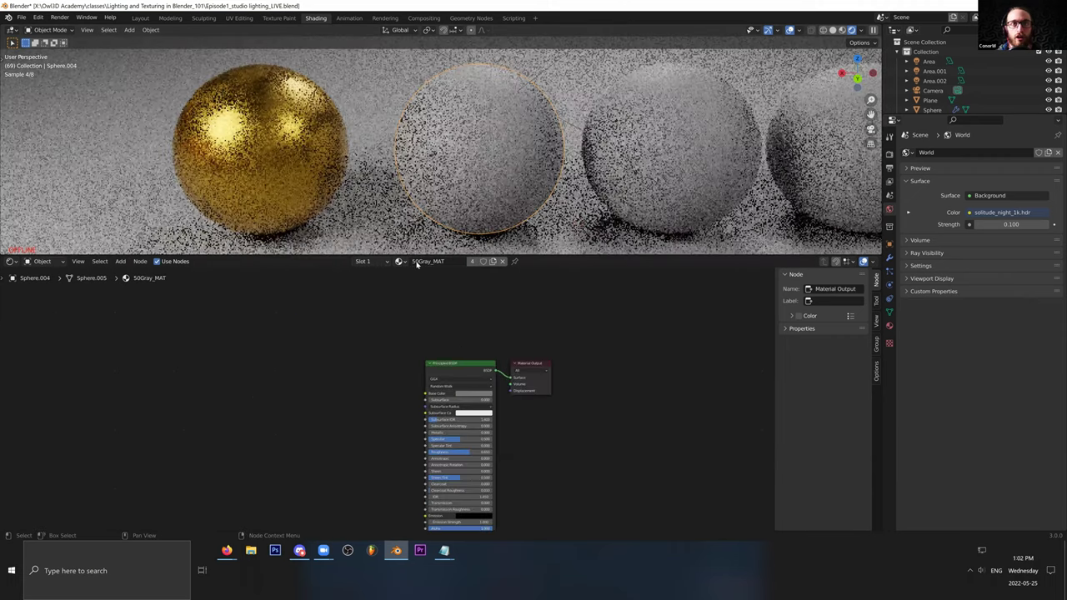
click(502, 261)
click(421, 261)
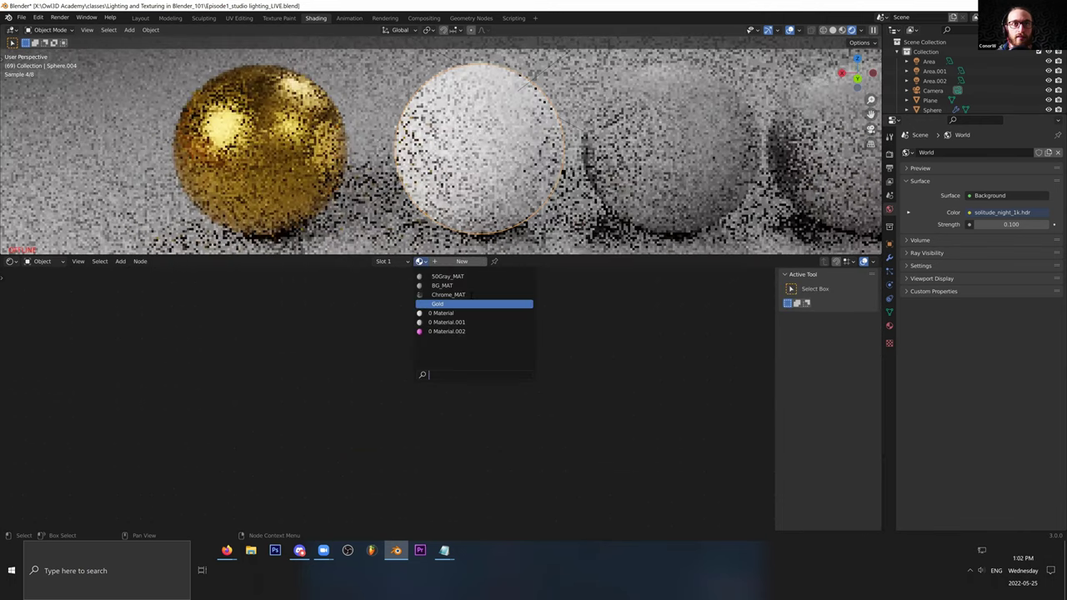
click(450, 294)
Step: Assign the existing material named Material to the selected sphere, giving it a dark gray Base Color and a higher Roughness
click(400, 260)
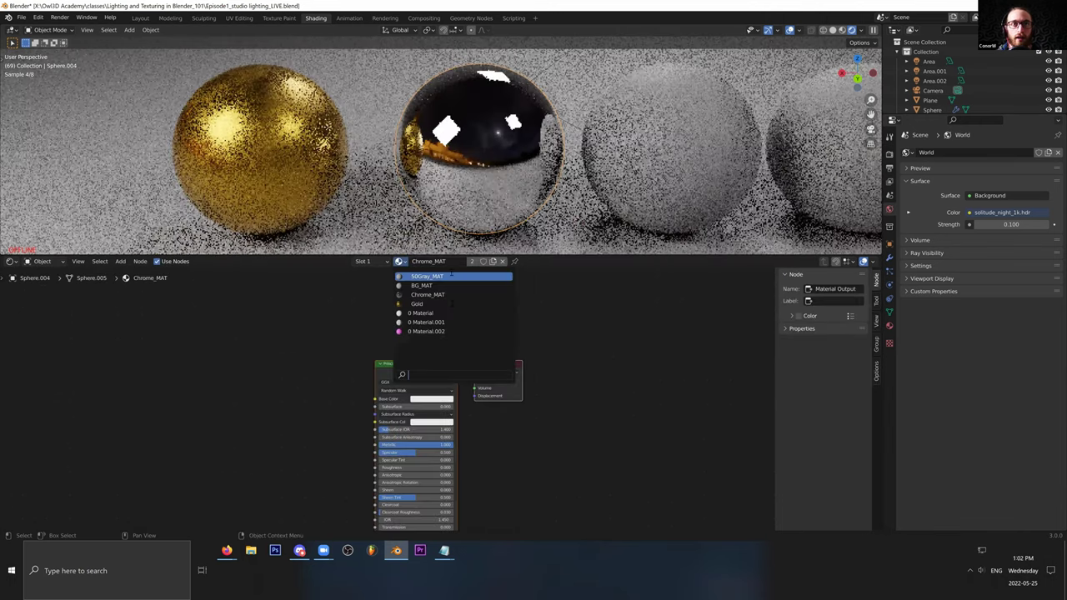
click(433, 313)
click(431, 398)
click(468, 348)
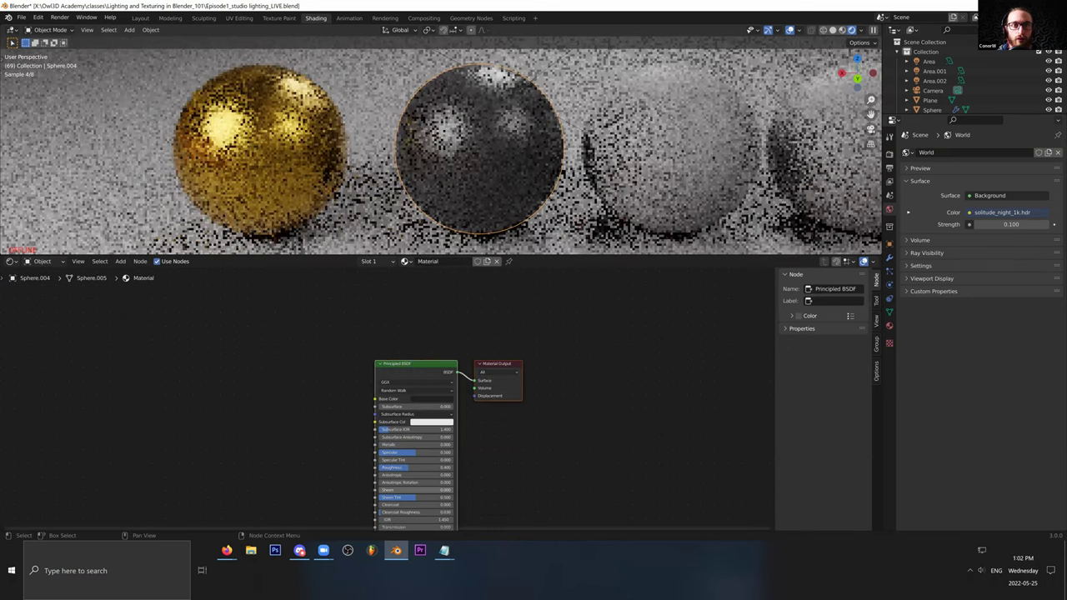
drag(413, 467, 447, 468)
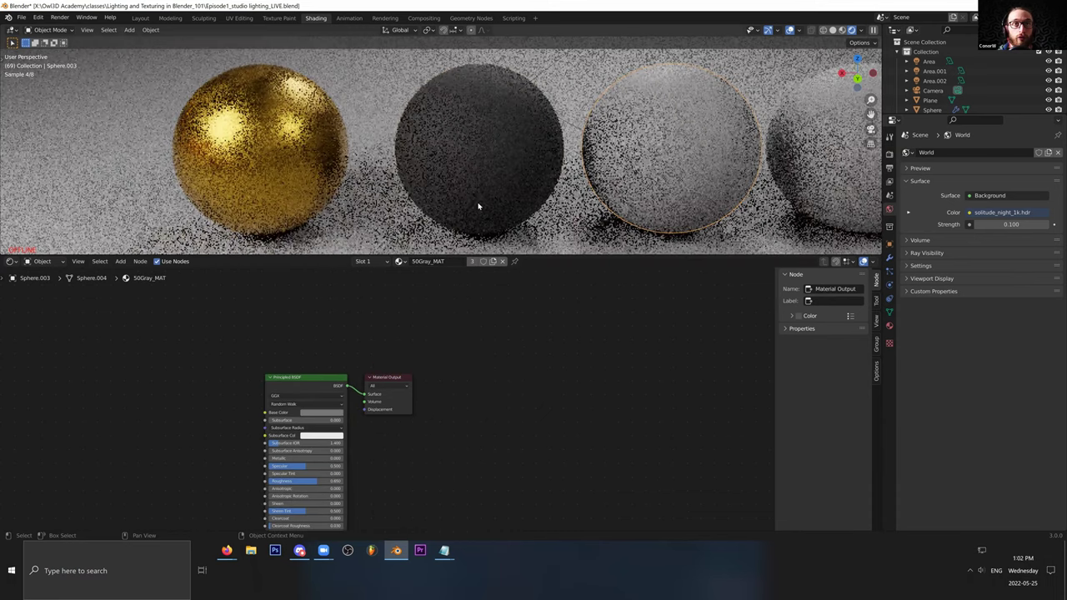
Step: Bring the whole row of six spheres into view in the viewport
click(478, 208)
shift+middle_drag(415, 117, 339, 120)
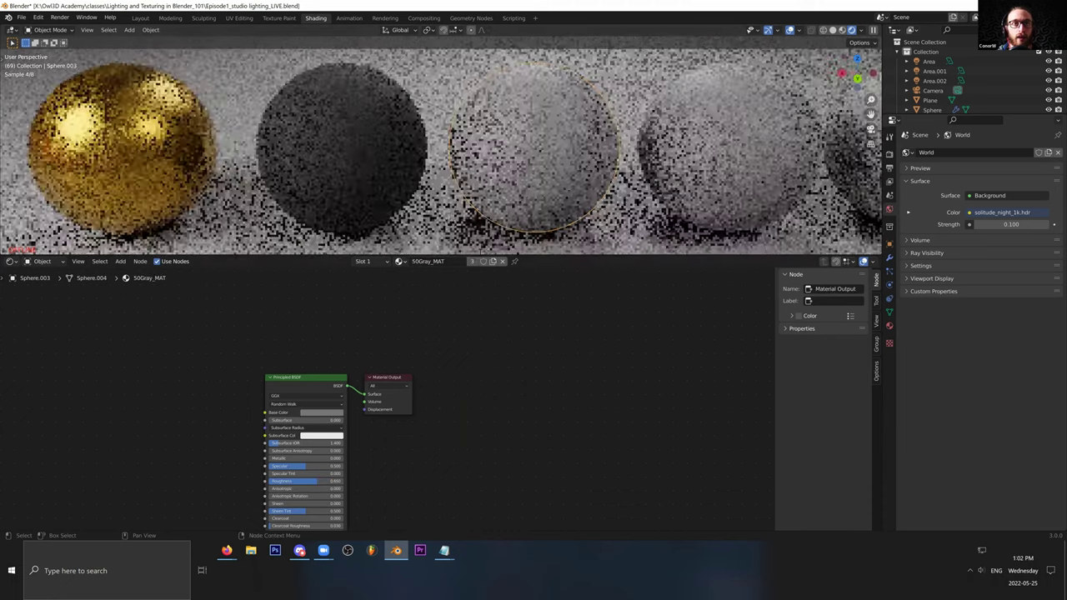
click(402, 261)
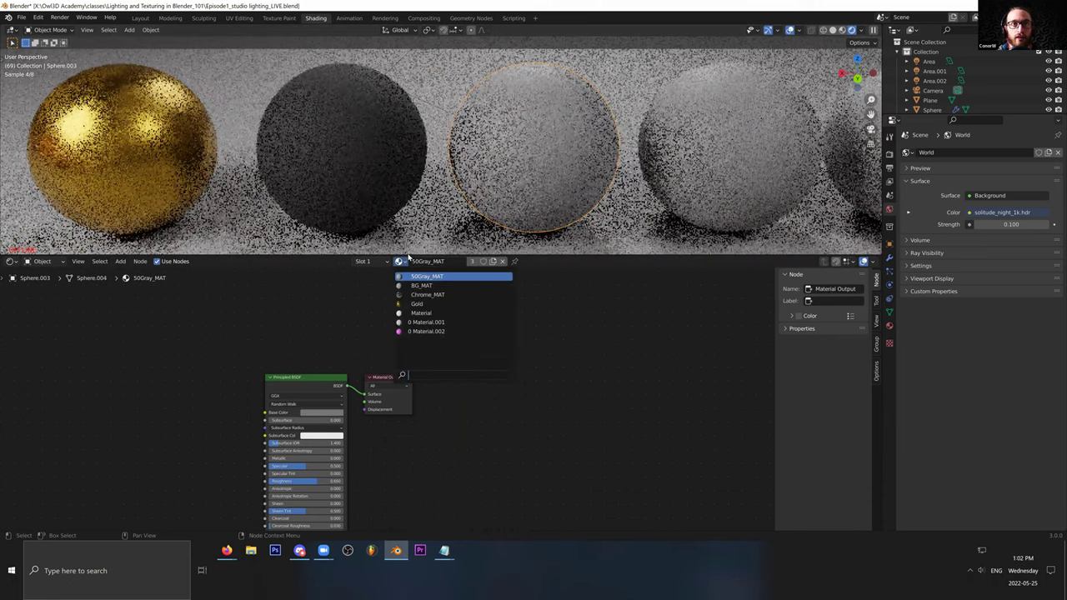
key(Escape)
middle_drag(516, 296, 565, 280)
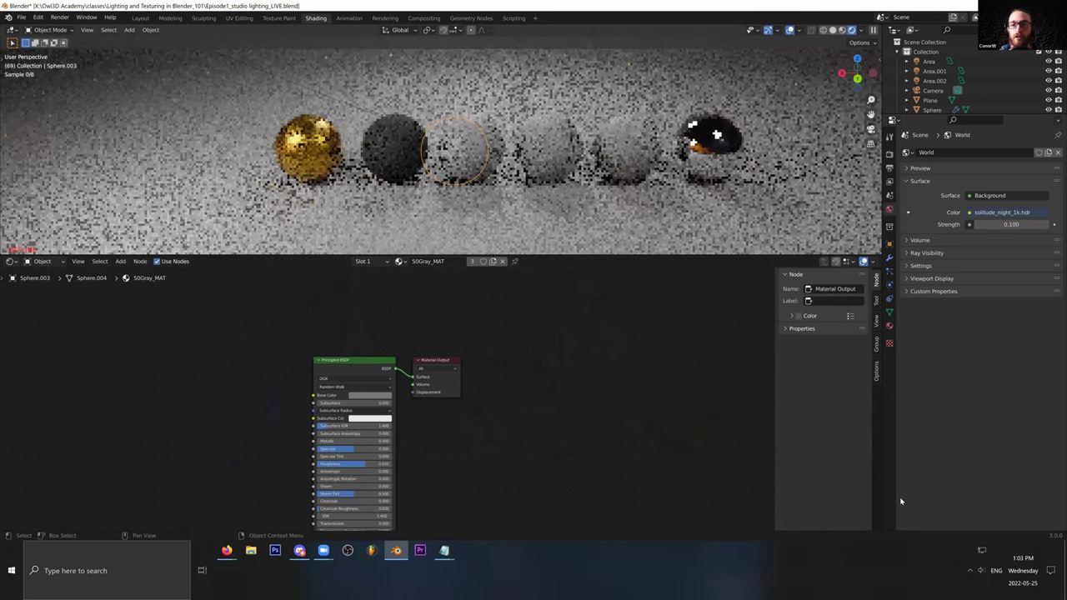
scroll(555, 184, down, 4)
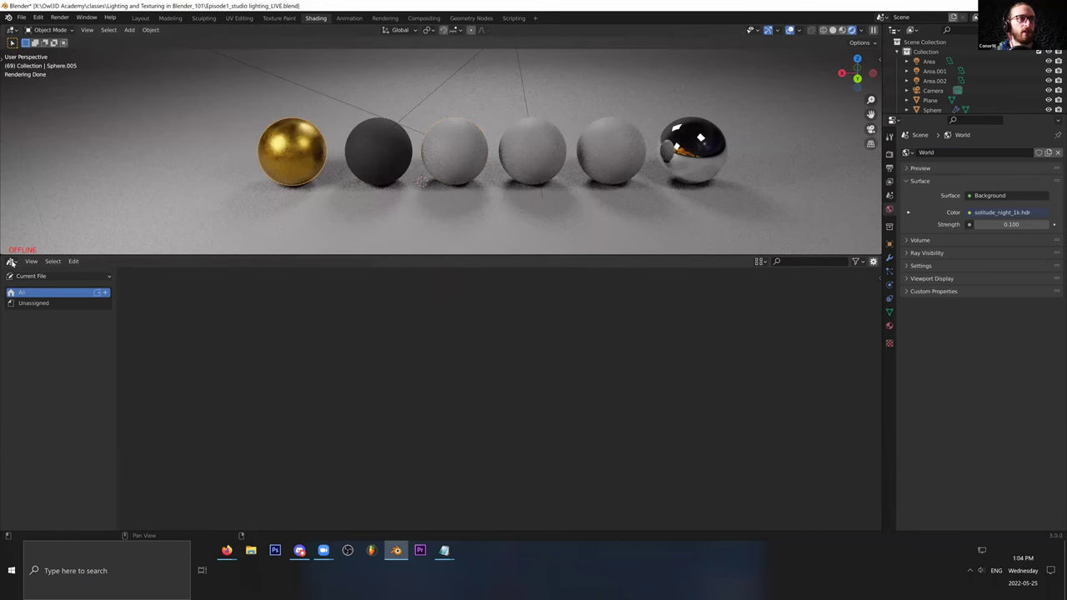
Step: Return the lower area to the Shader Editor and split the 3D viewport to place an Asset Browser beside it
click(12, 262)
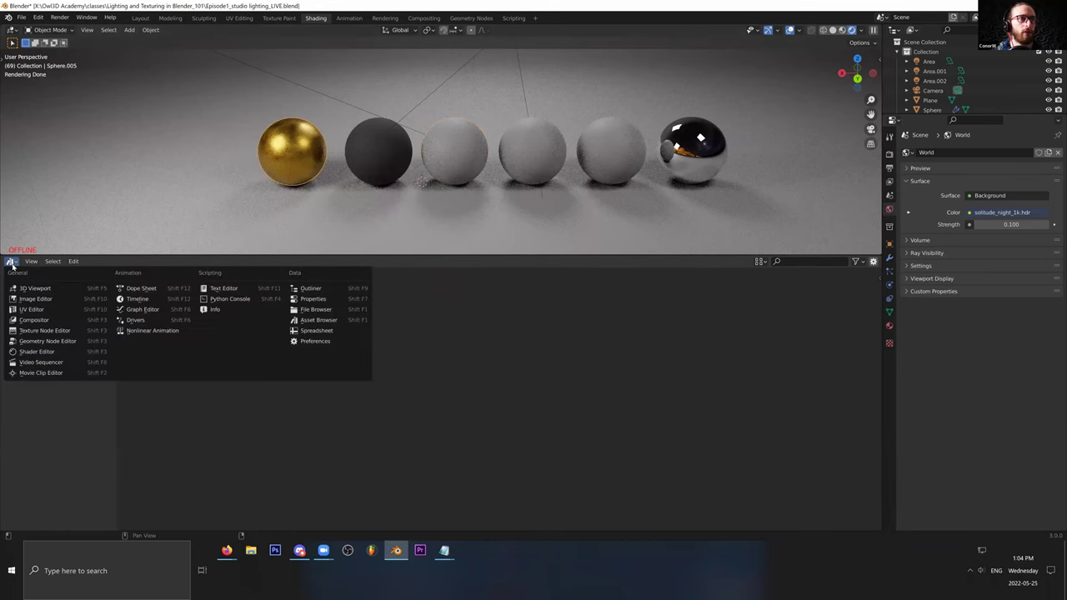
click(60, 351)
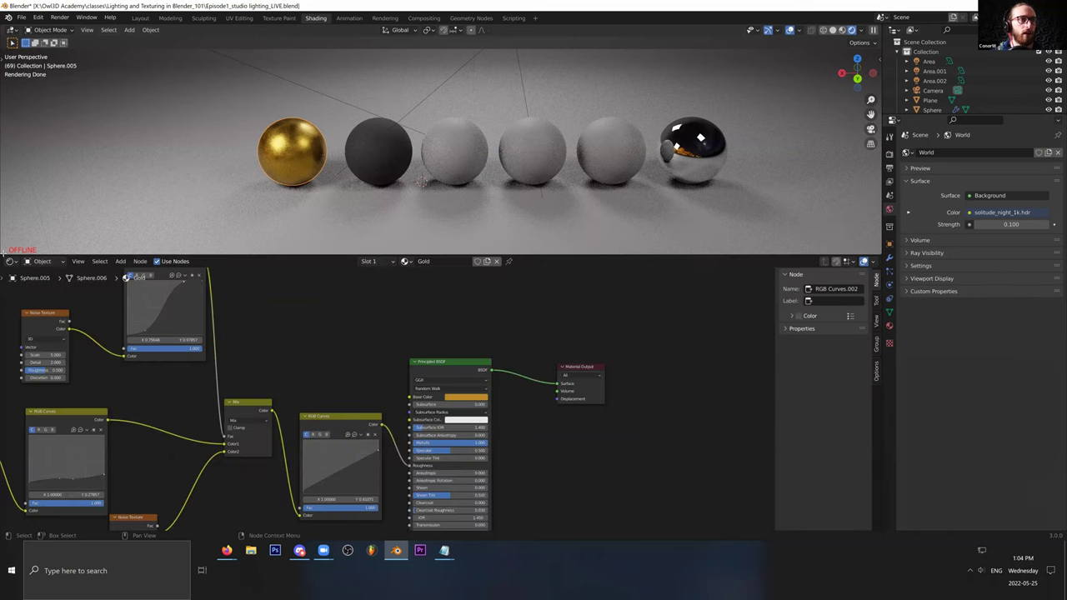
drag(50, 233, 342, 218)
key(shift+F1)
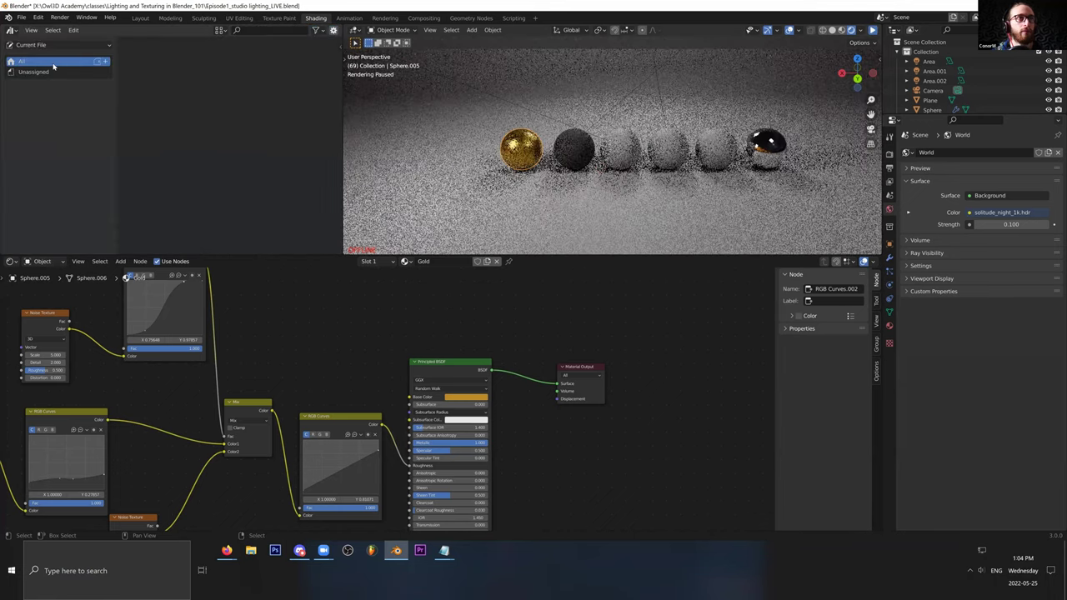
Step: Add three catalogs to the current file's asset library, each nested inside the one before
key(Home)
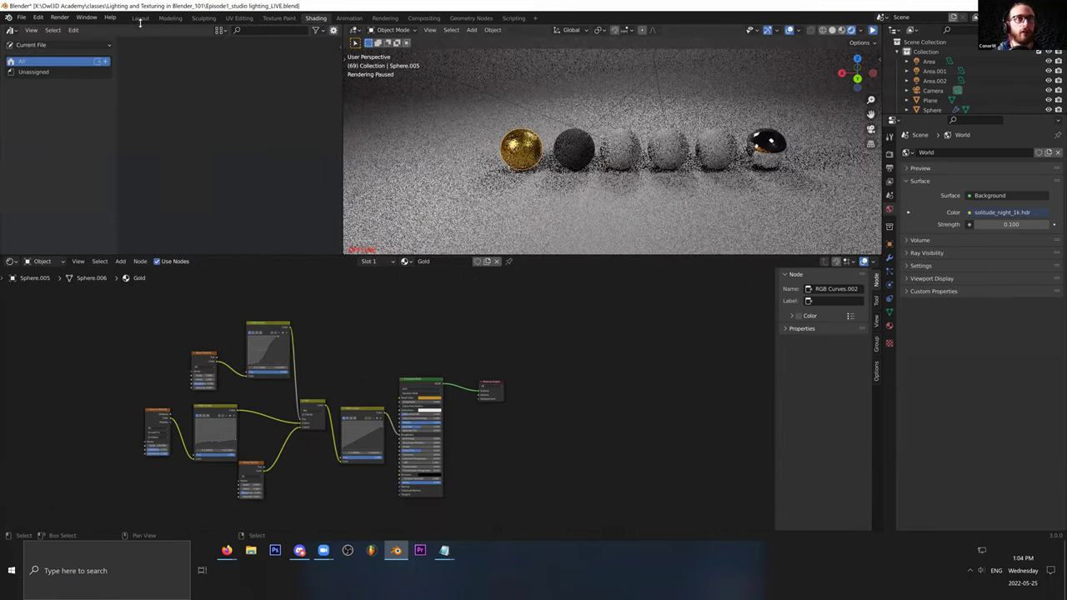
click(73, 30)
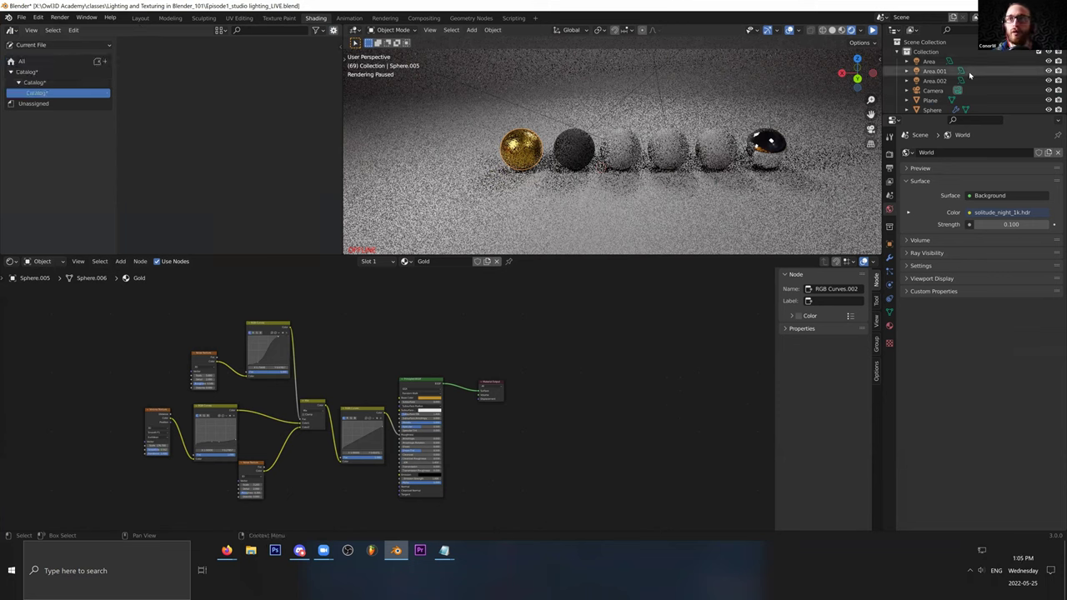
scroll(969, 75, down, 5)
right_click(935, 105)
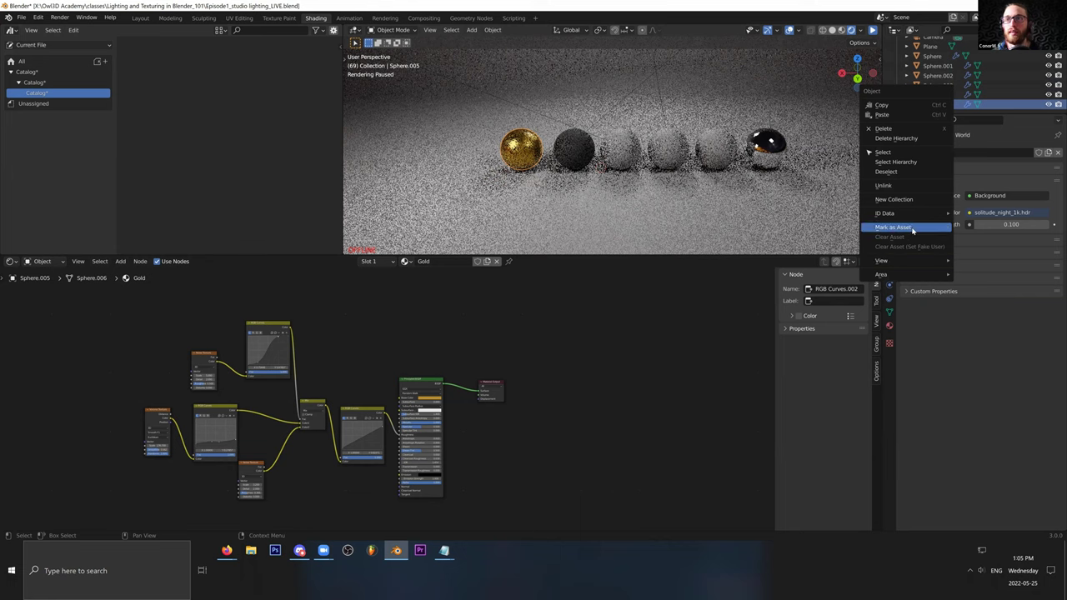
right_click(479, 141)
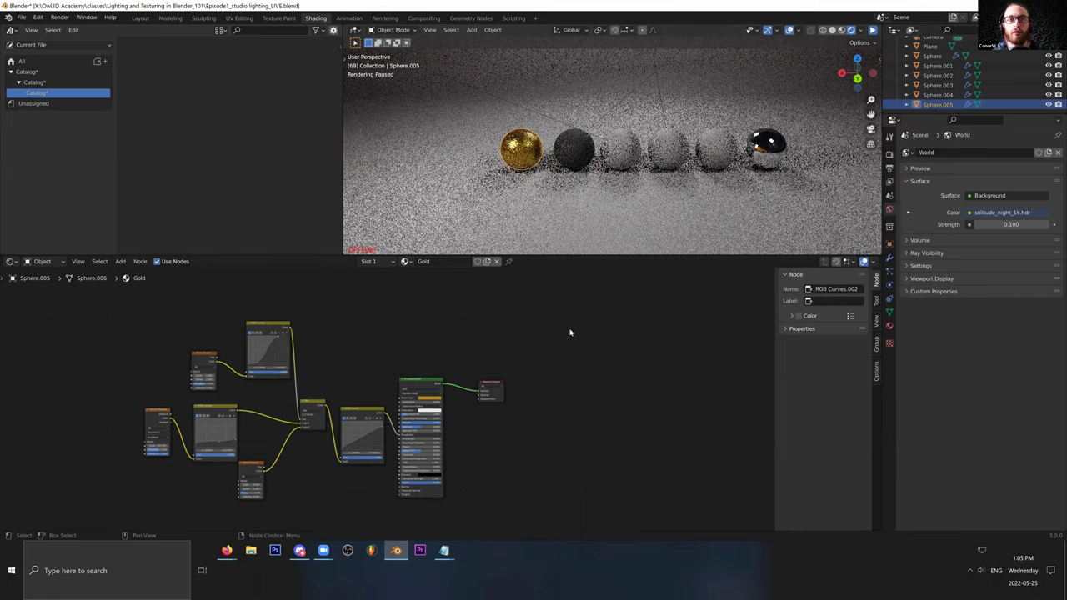
right_click(429, 391)
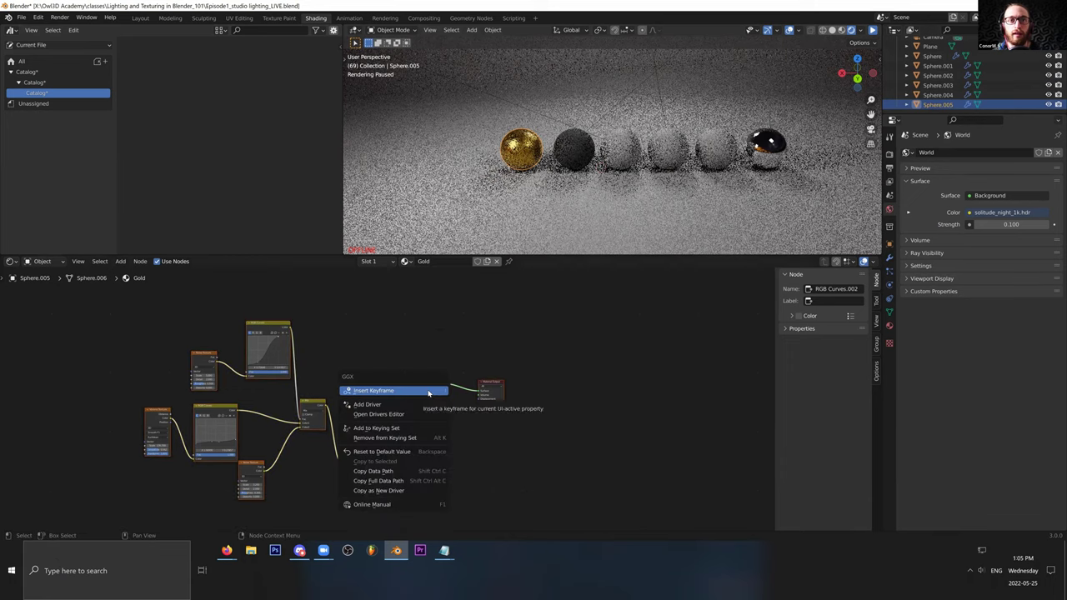
right_click(932, 104)
key(Escape)
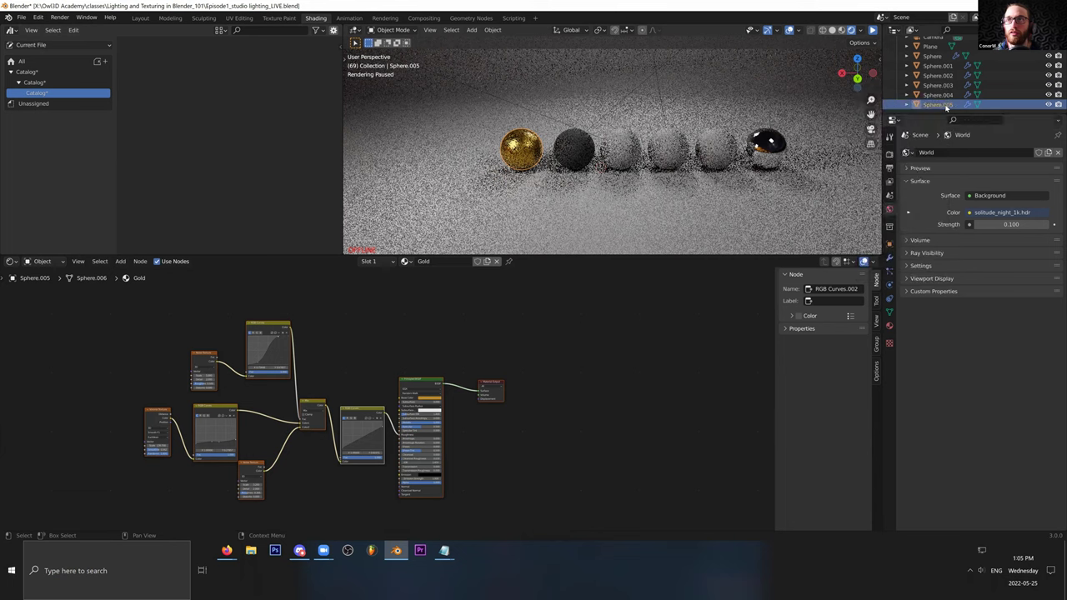
Step: Rename the gold sphere Sphere.005 as GoldBall and mark it as an asset
double_click(932, 104)
text(GoldBall)
key(Return)
right_click(930, 106)
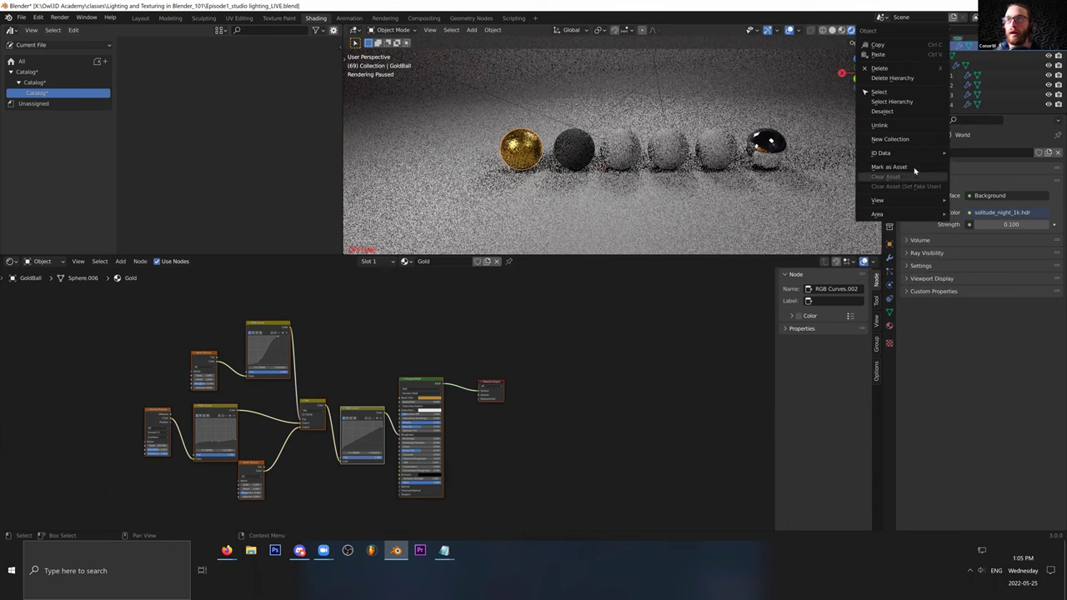
click(914, 167)
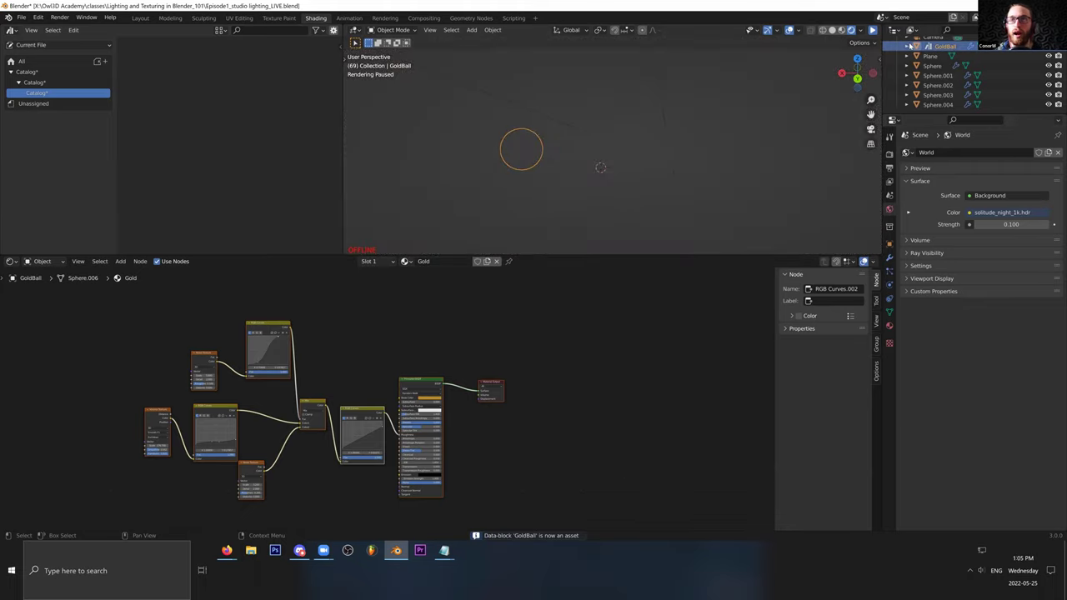
Step: Place a copy of the unassigned GoldBall asset beside the original gold sphere and set the viewport shading to Material Preview
click(33, 103)
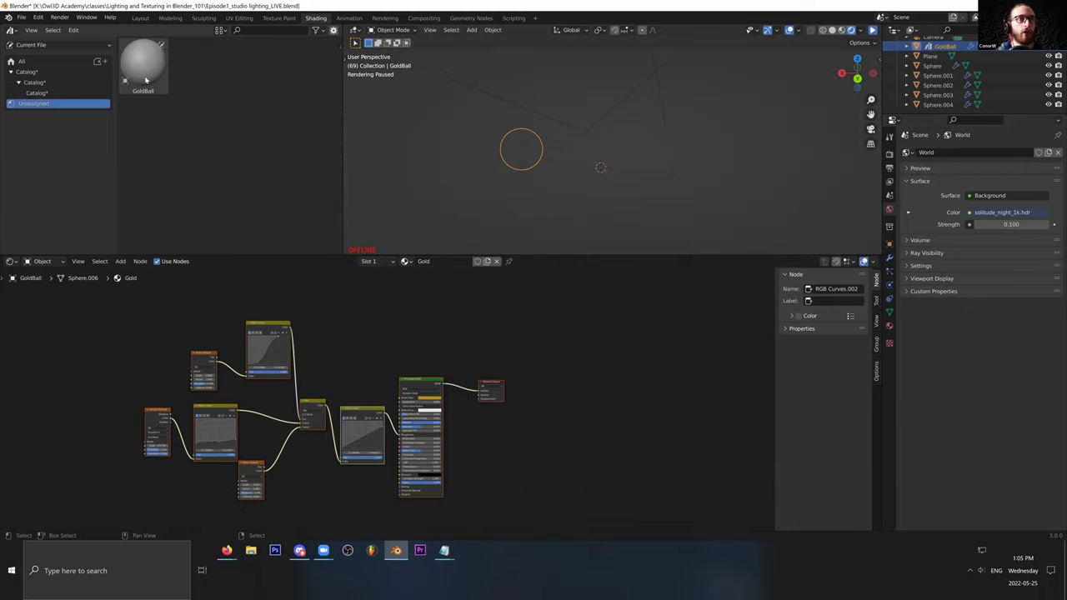
click(148, 74)
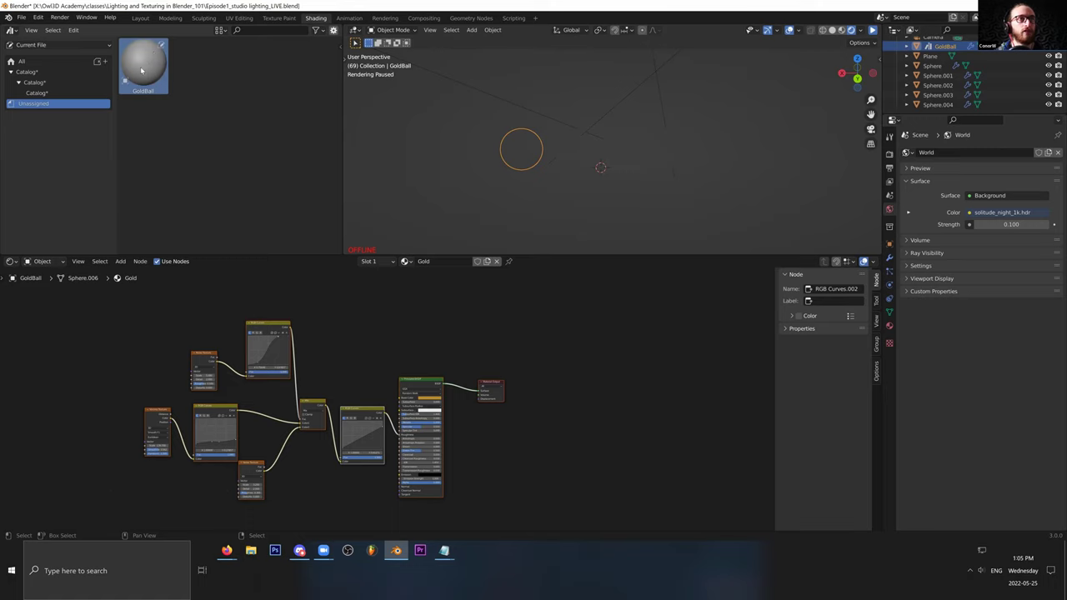
mouse_move(162, 49)
mouse_down()
mouse_move(248, 98)
mouse_move(482, 176)
mouse_move(474, 188)
mouse_up()
click(843, 31)
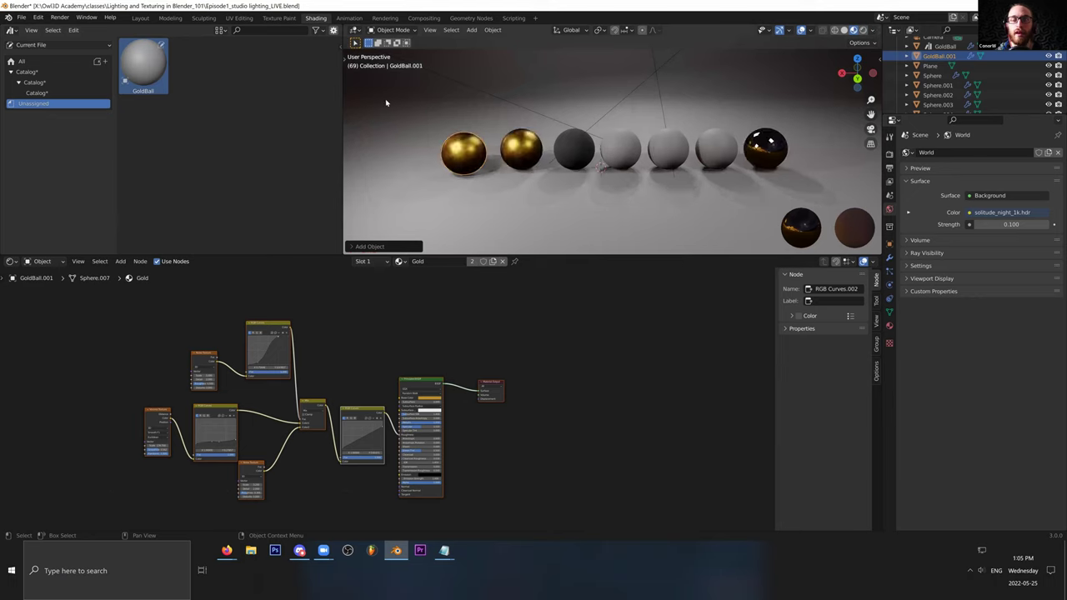
right_click(154, 68)
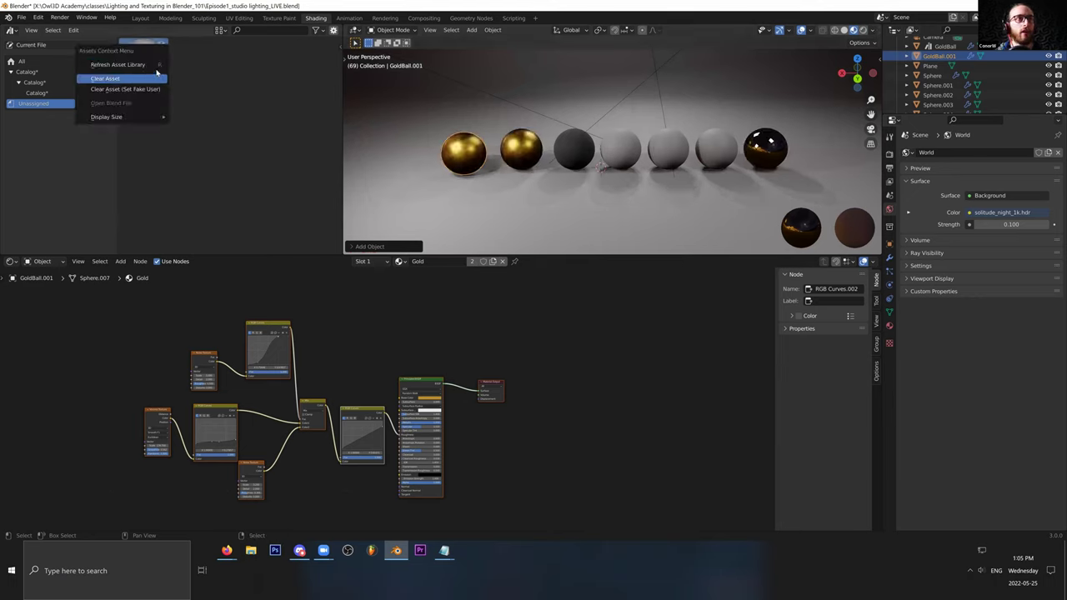
click(156, 73)
click(162, 47)
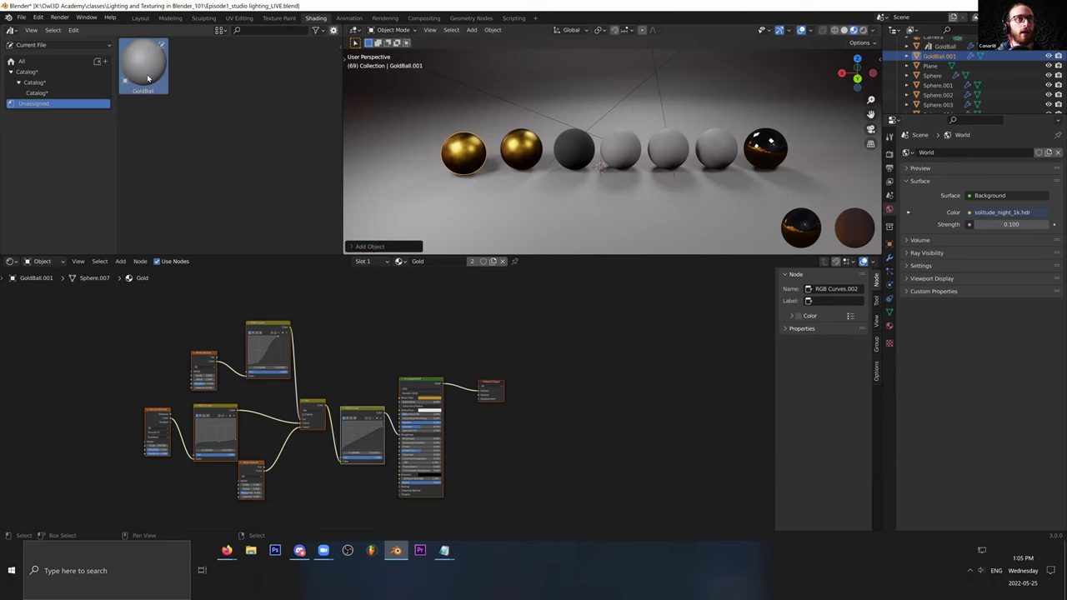
Step: Switch to the web browser with the YouTube video "Blender cycles continuous glass dispersion"
key(alt+Tab)
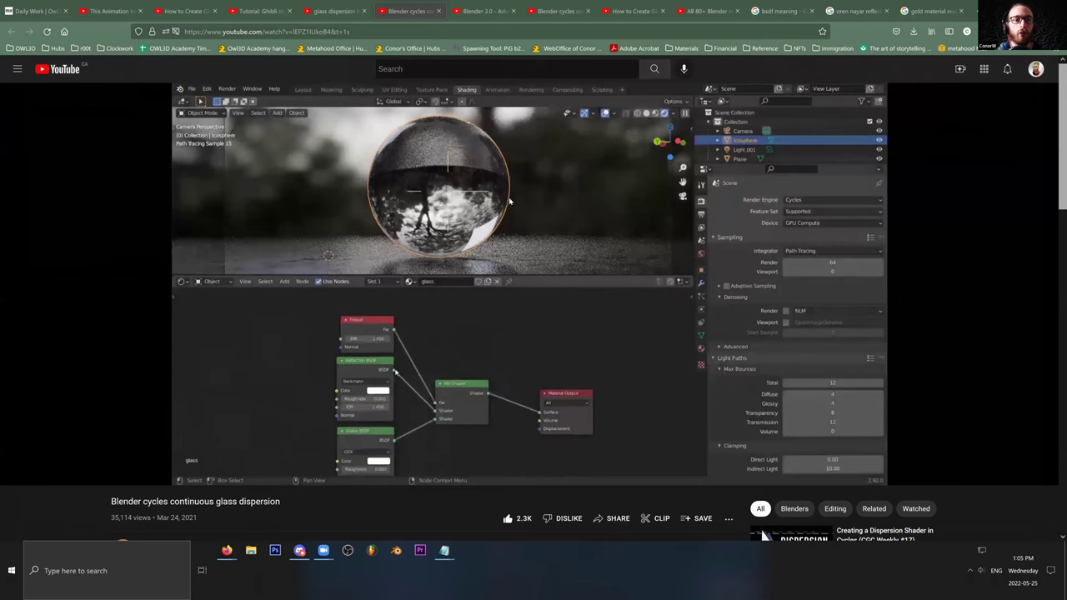